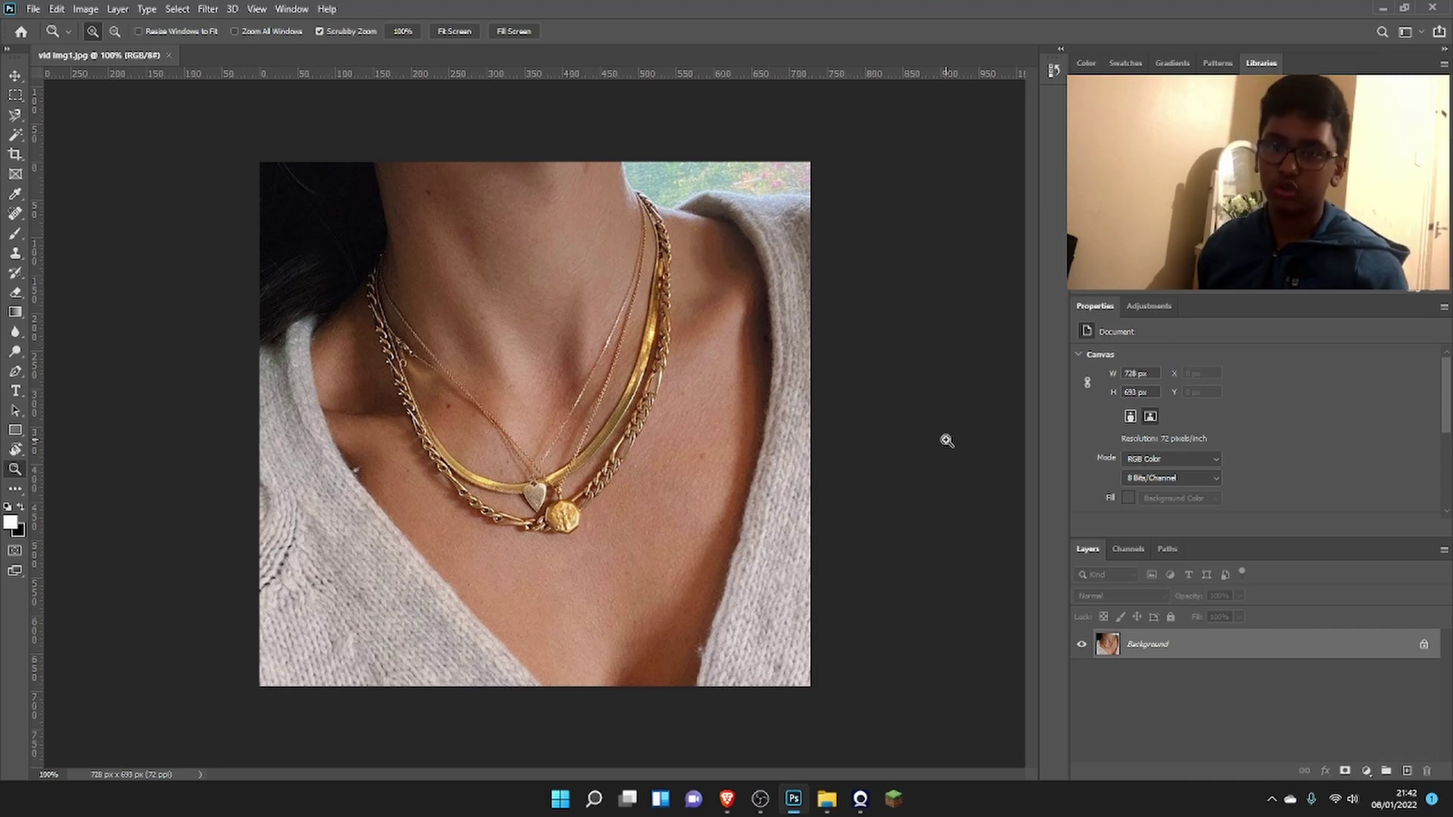
# Create a new layer named Shine in Color Dodge mode, filled with the Color-Dodge-neutral black
pyautogui.hotkey('ctrl', 'shift', 'n')
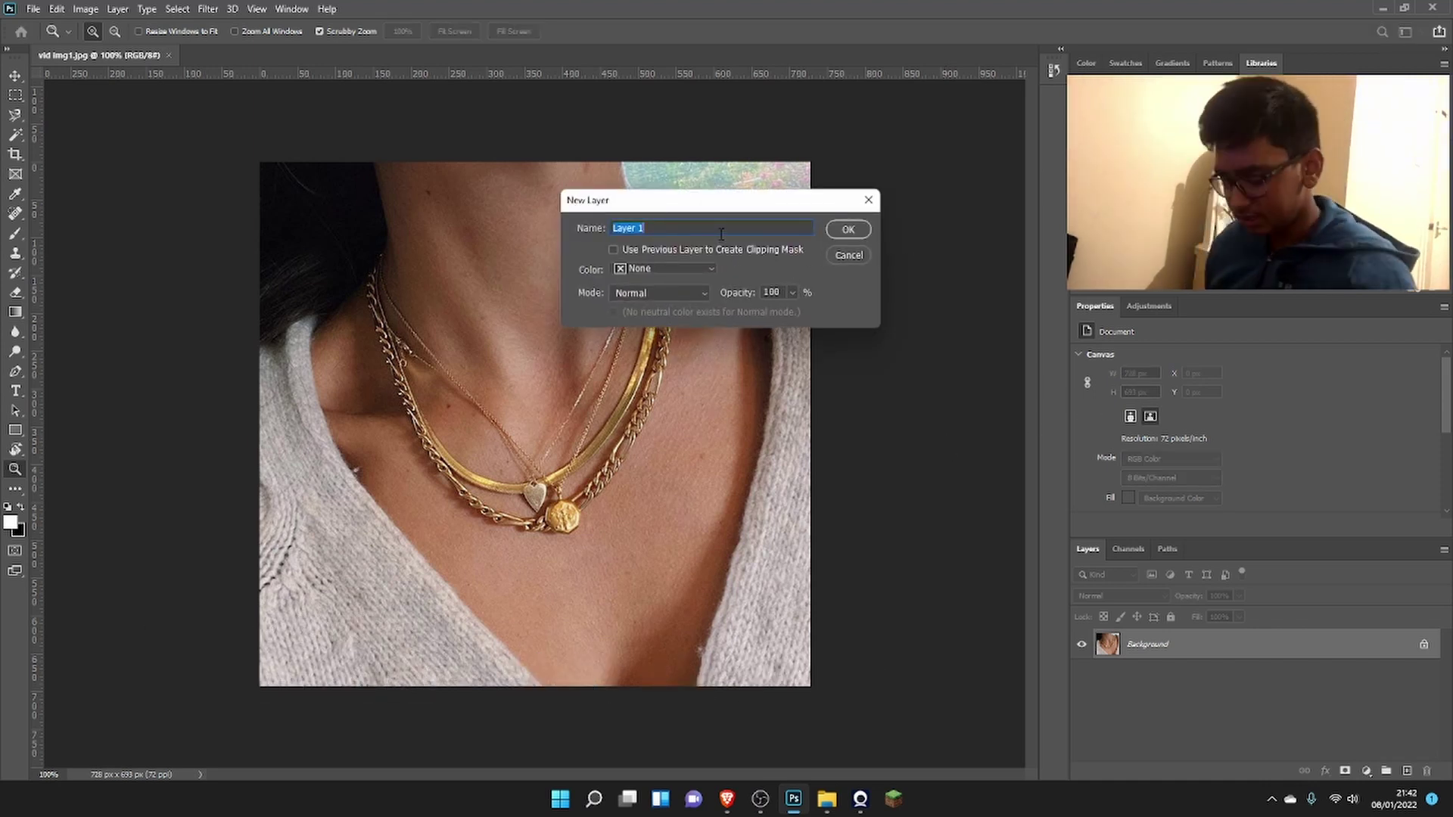
pyautogui.write('Shine')
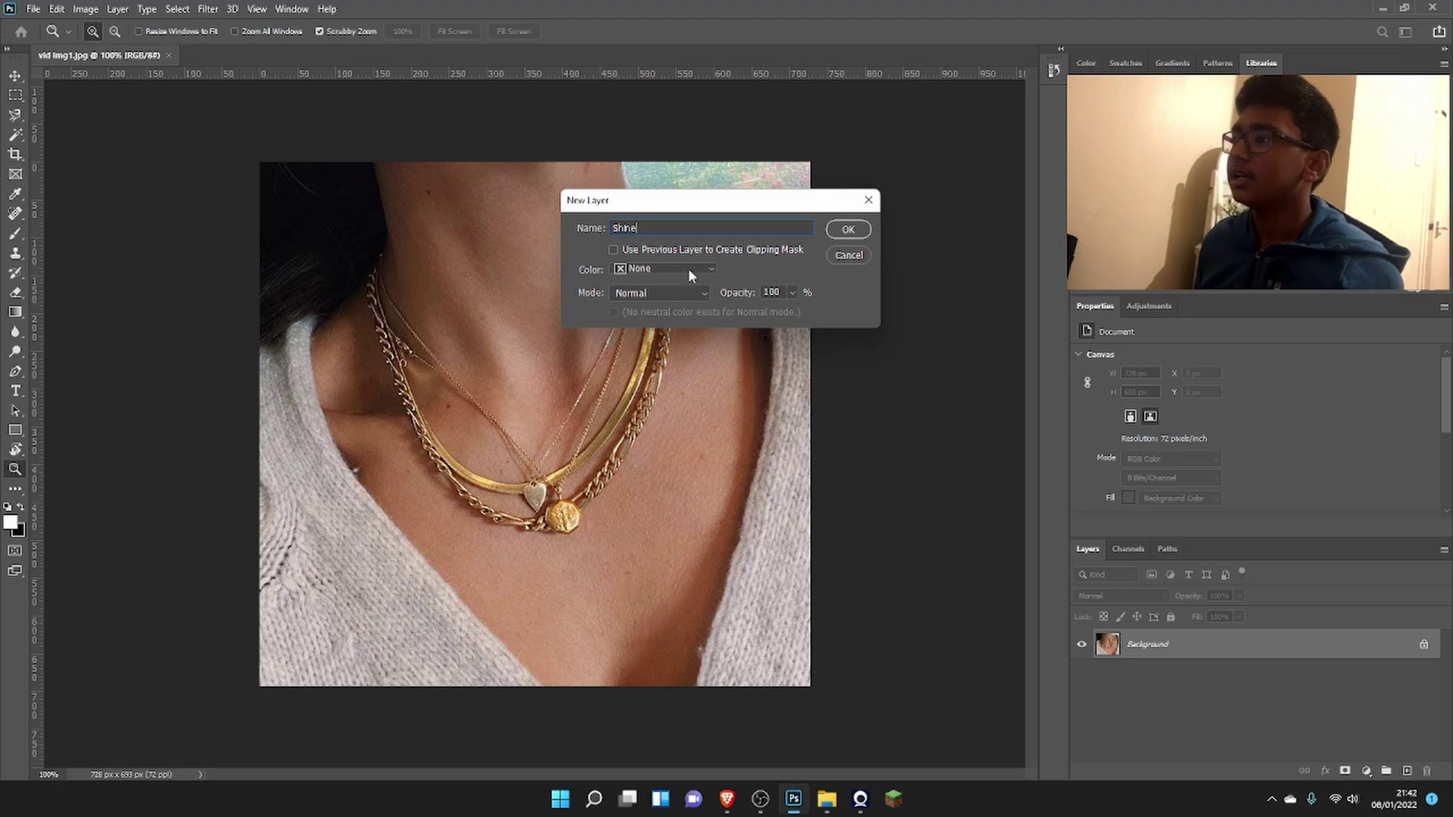
pyautogui.click(687, 292)
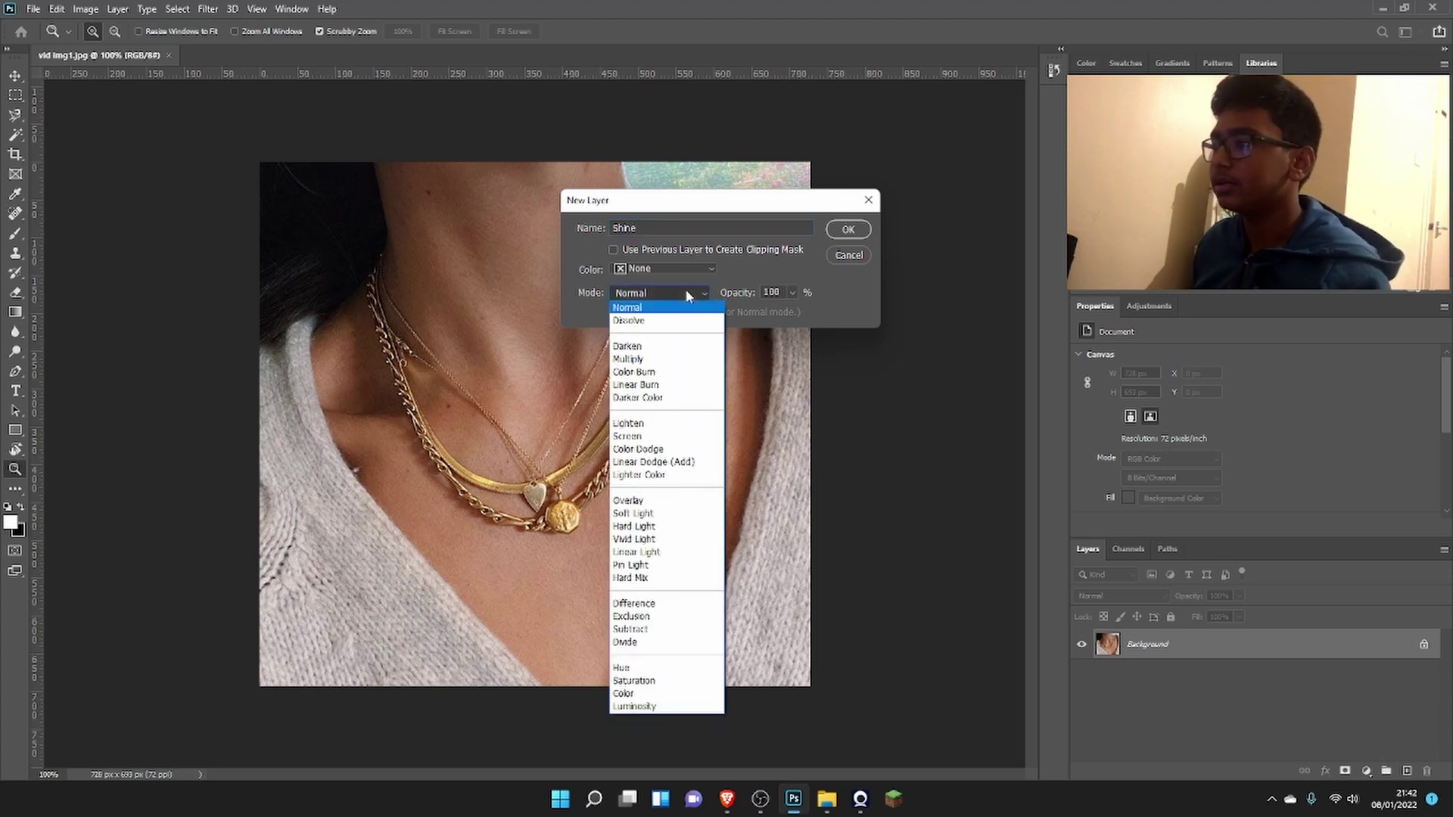
pyautogui.click(679, 449)
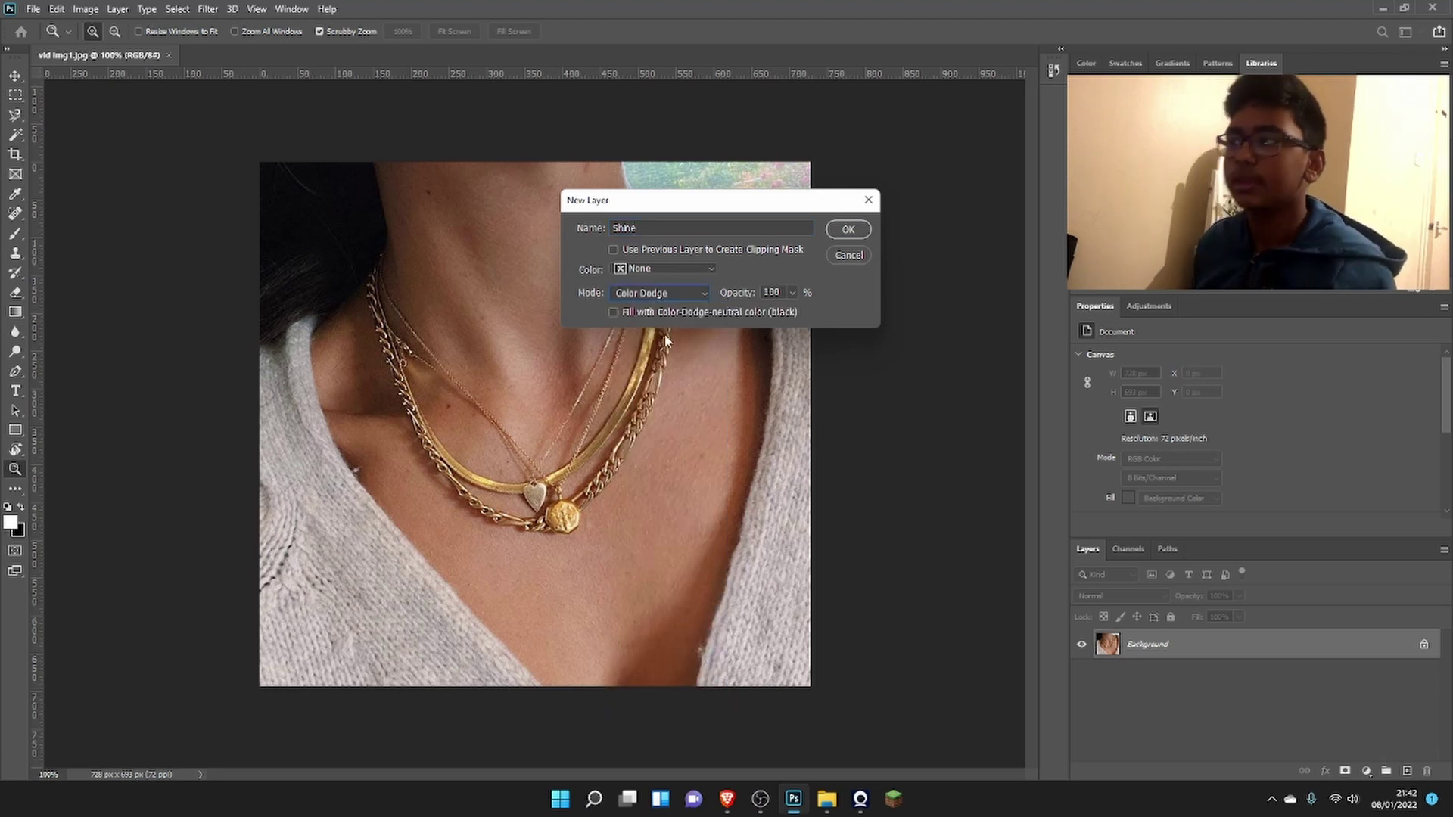
pyautogui.click(615, 313)
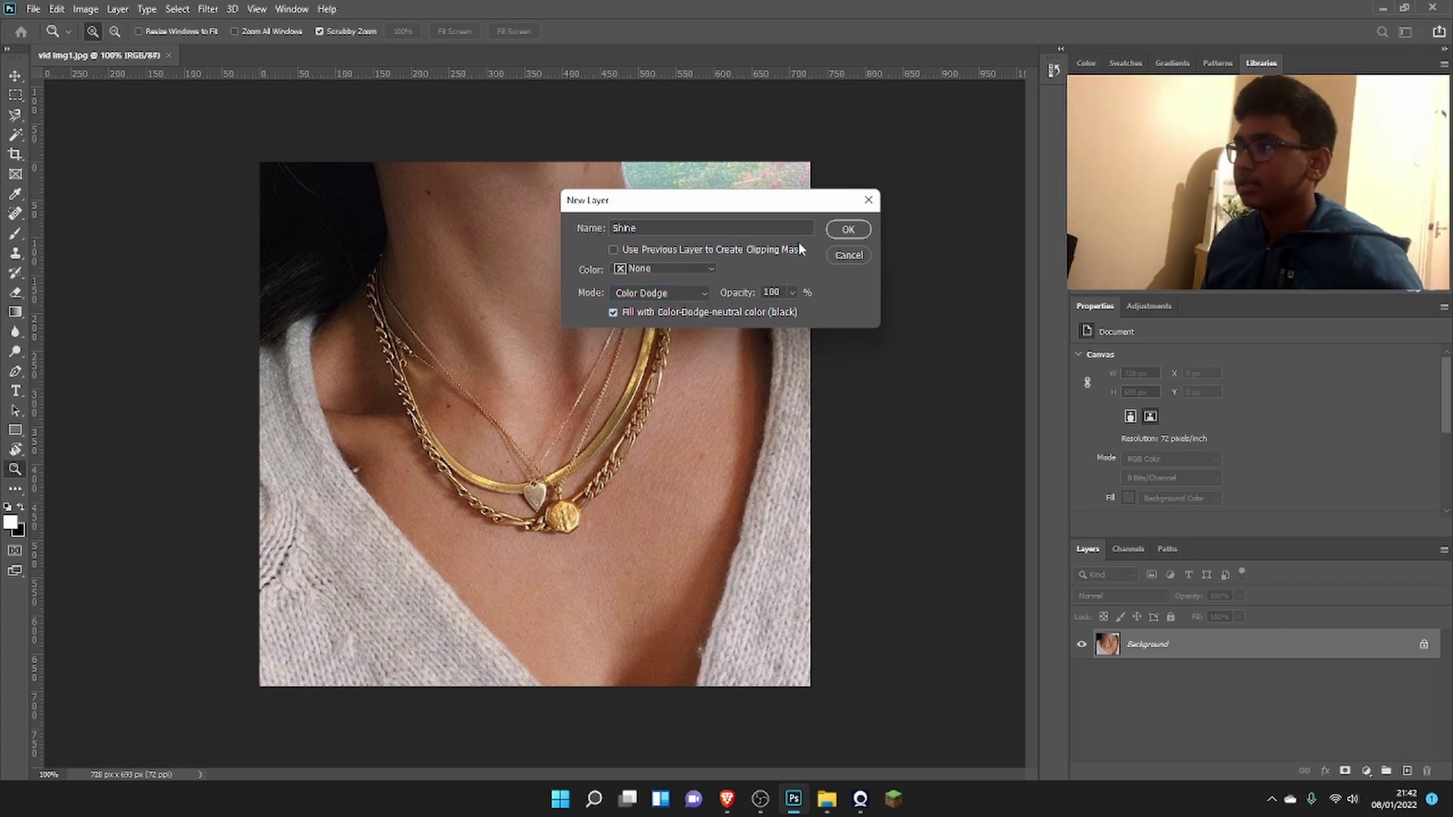
pyautogui.click(848, 229)
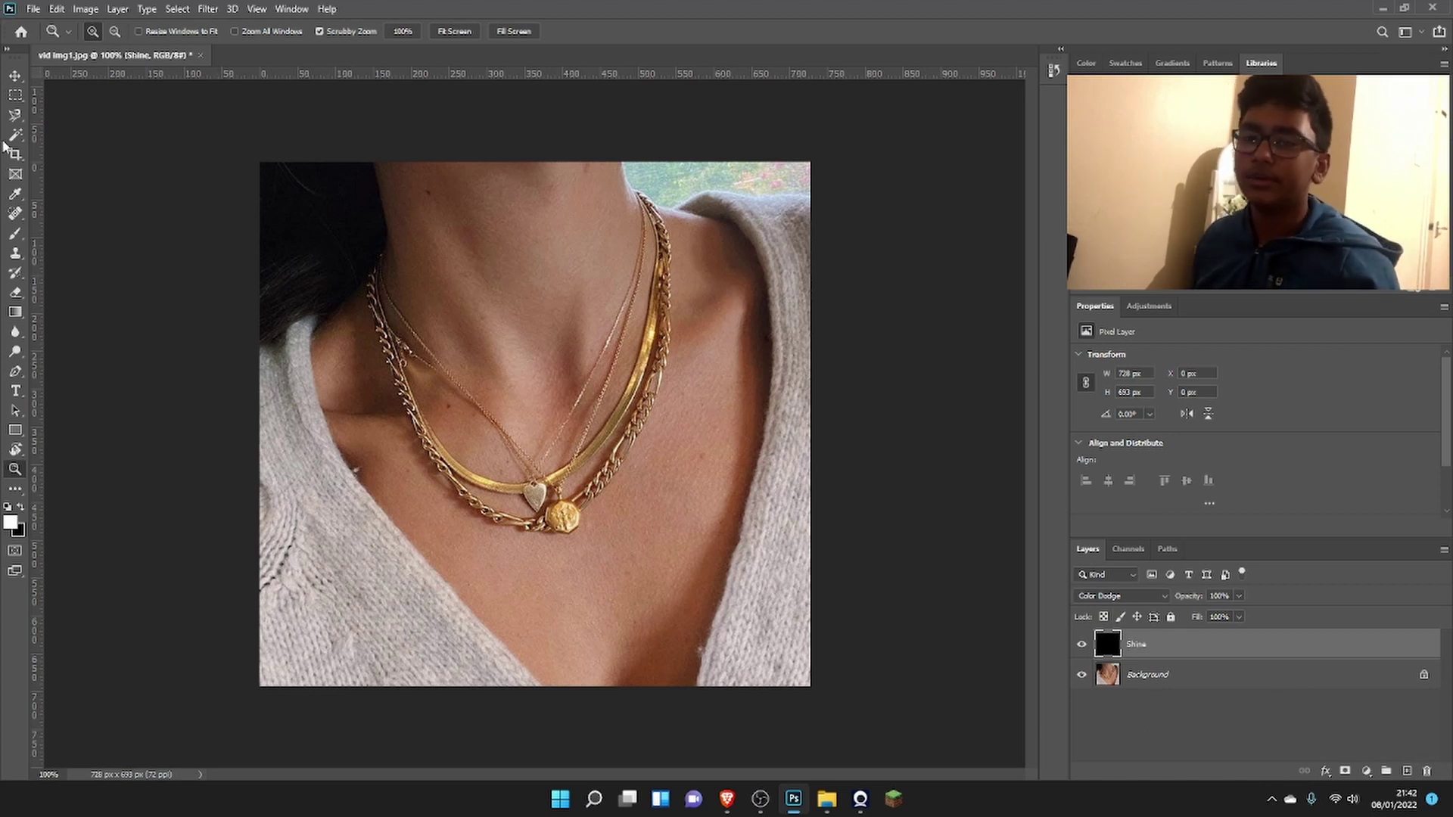
# Choose the Brush tool, set its flow to 5%, and use white as the foreground colour
pyautogui.press('b')
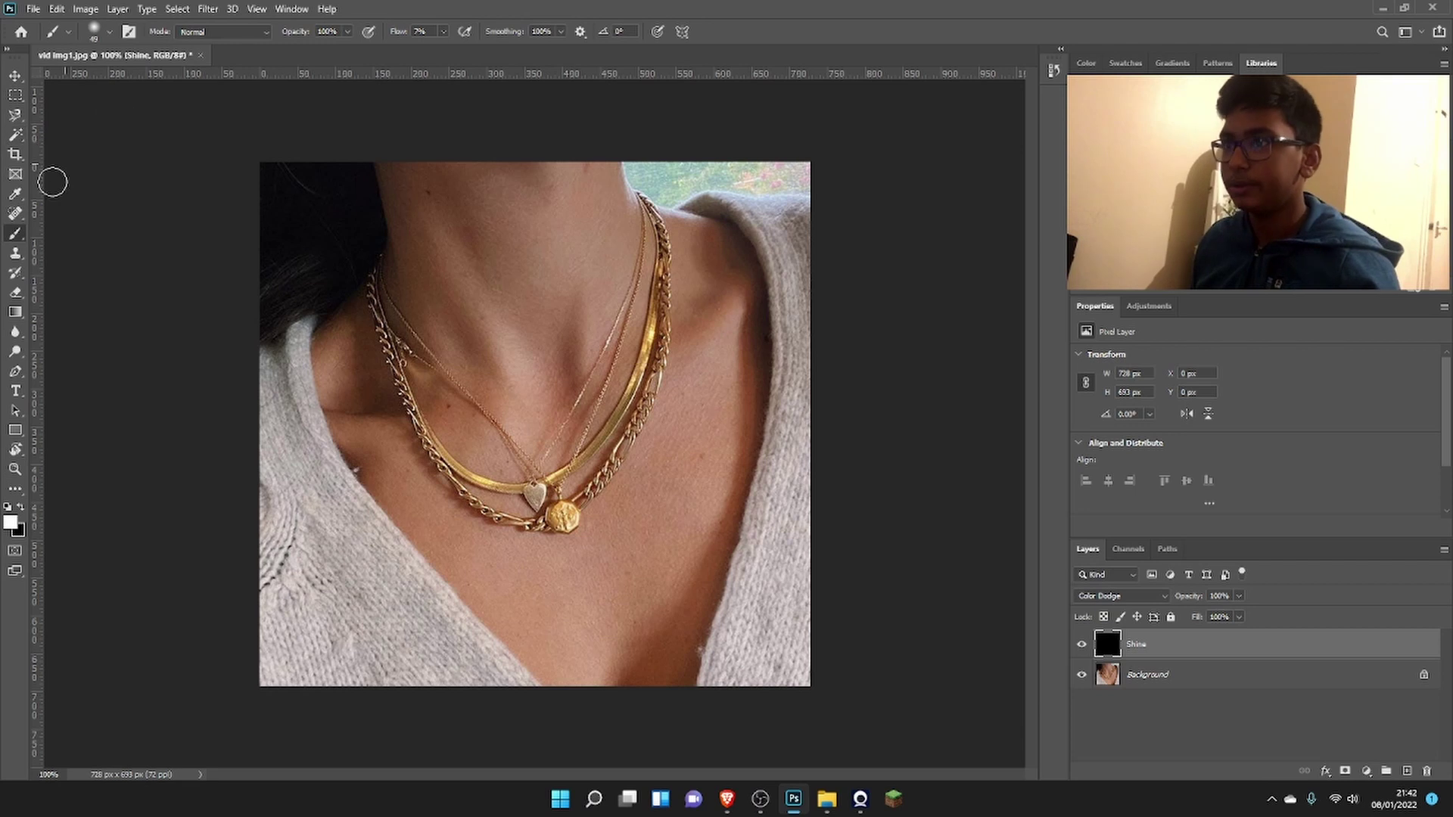
pyautogui.rightClick(20, 239)
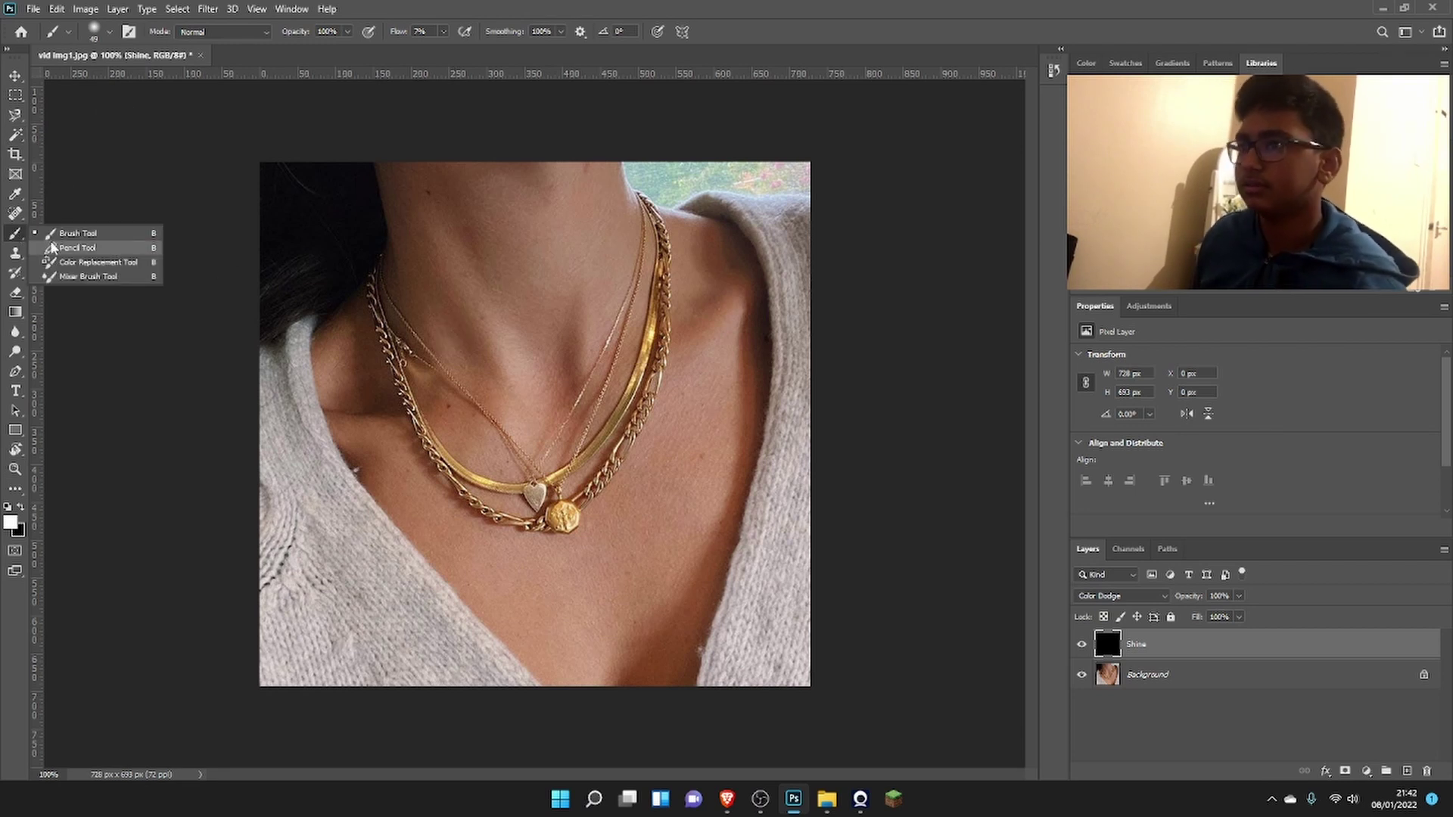
pyautogui.click(78, 236)
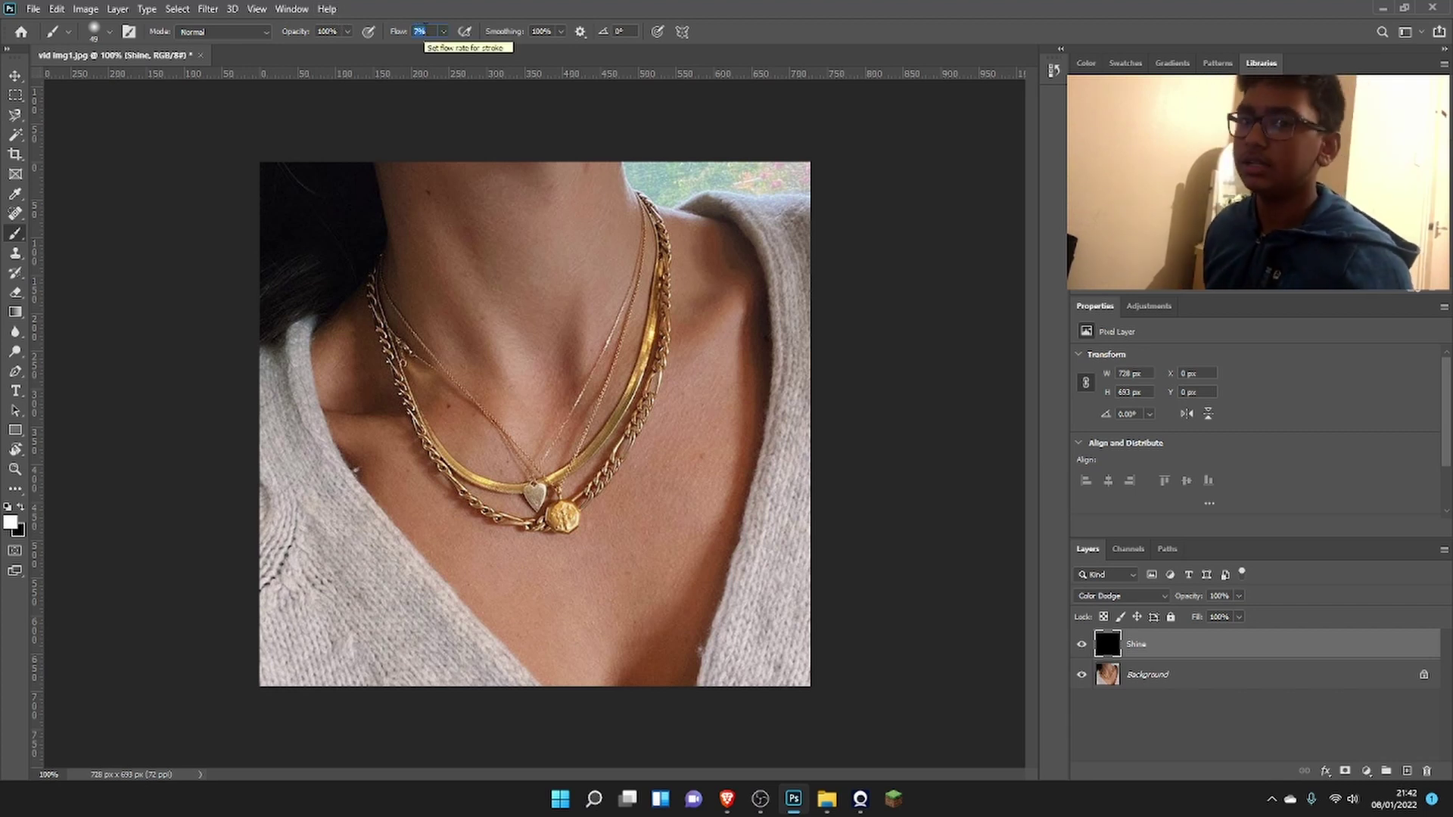
pyautogui.write('5')
pyautogui.press('Return')
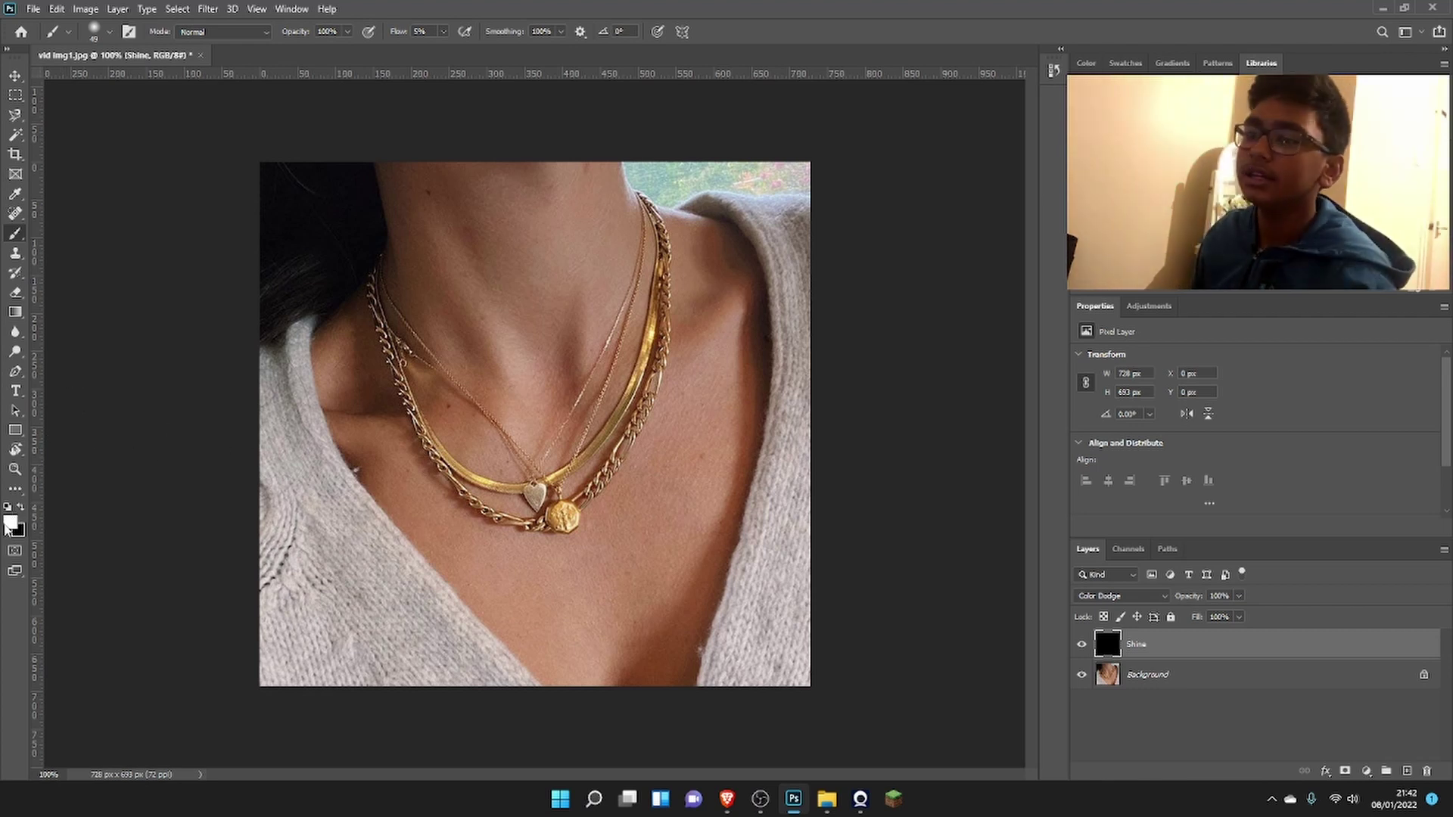
pyautogui.click(11, 523)
pyautogui.click(870, 176)
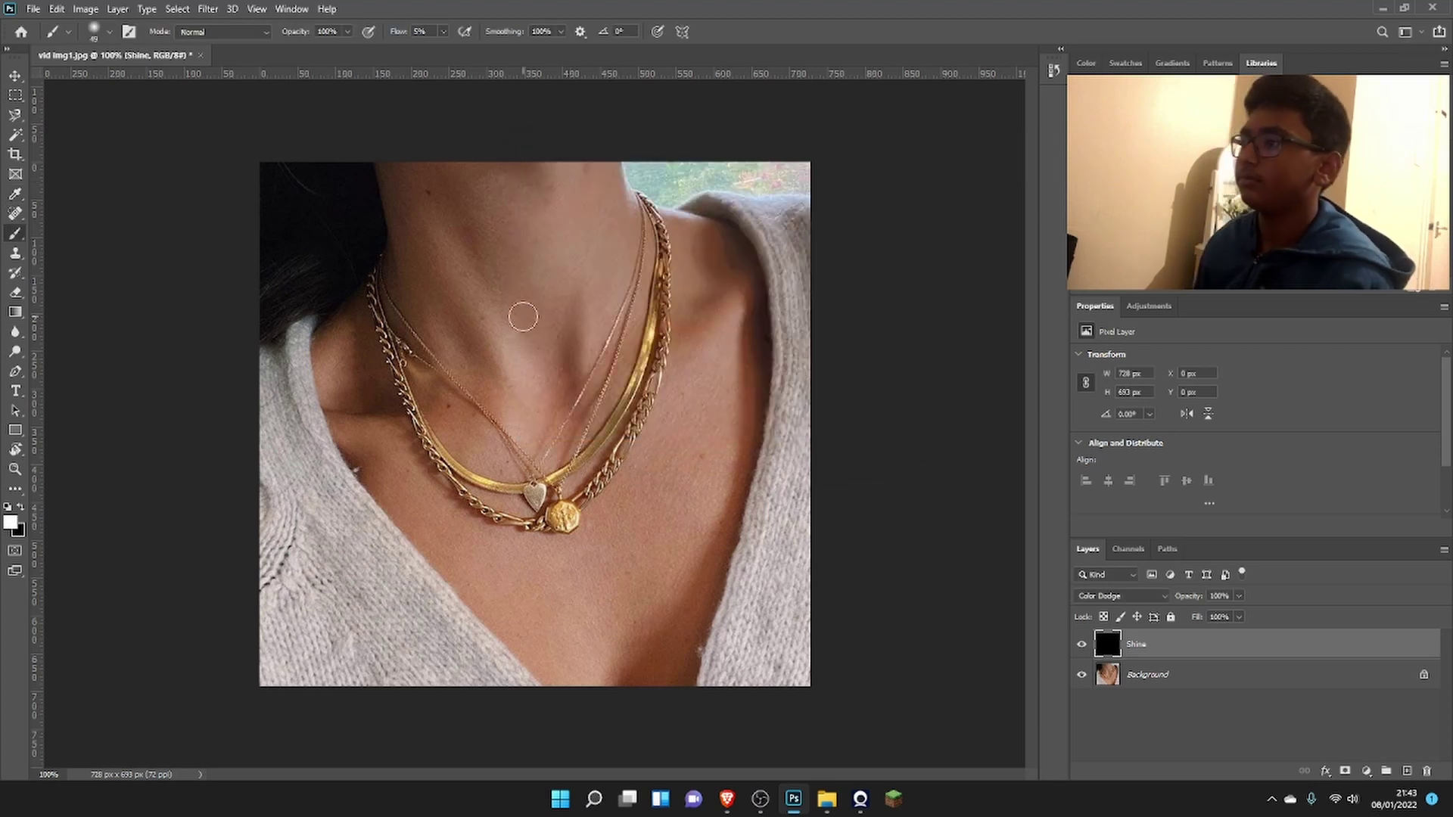
# Brush over the gold coin pendant and the flat chain on the Shine layer to brighten their highlights
pyautogui.moveTo(608, 381); pyautogui.dragTo(635, 391)
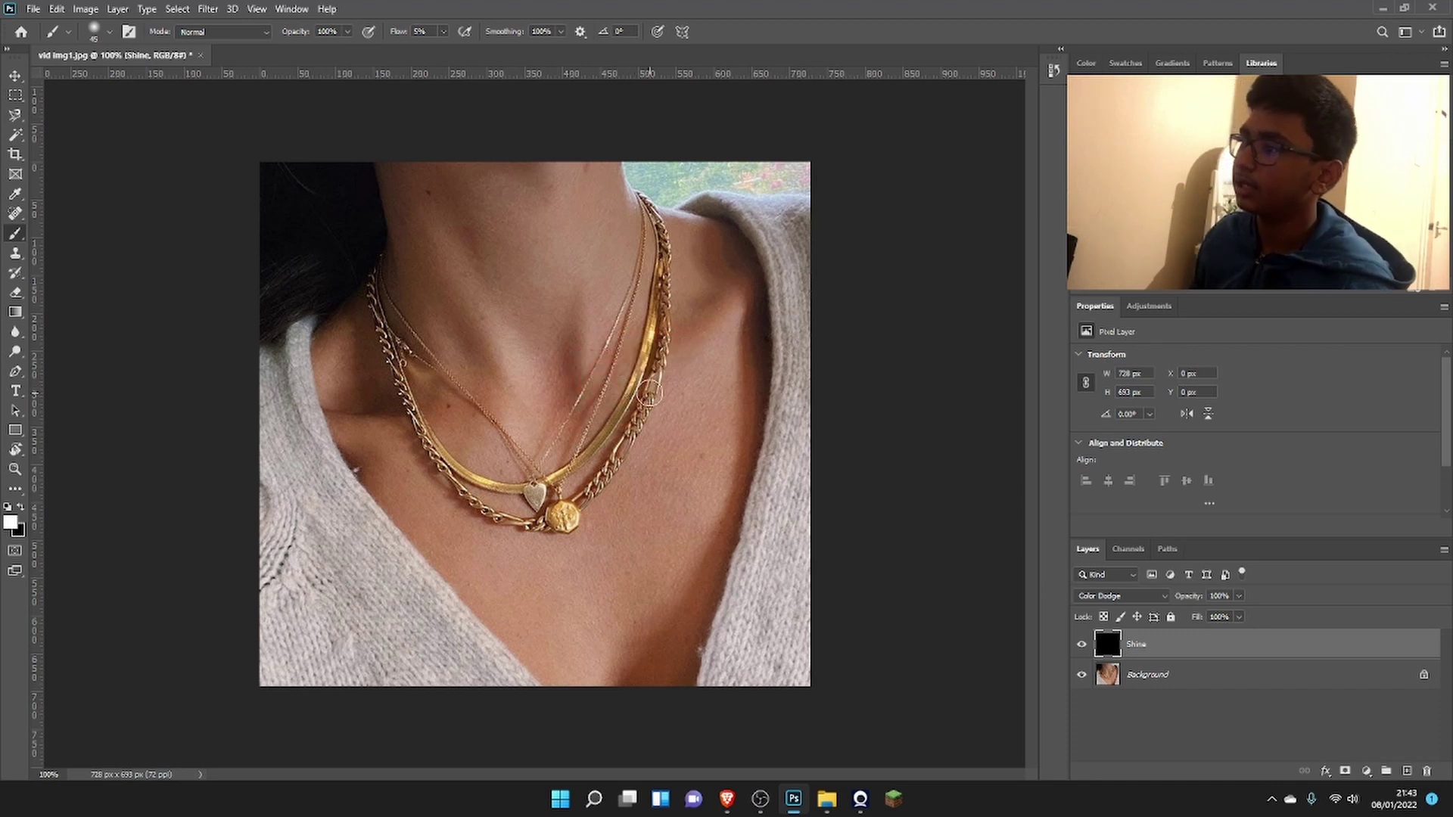
pyautogui.scroll(2, 643, 378)
pyautogui.scroll(2, 651, 362)
pyautogui.moveTo(627, 561)
pyautogui.mouseDown()
pyautogui.moveTo(742, 402)
pyautogui.moveTo(552, 638)
pyautogui.moveTo(542, 499)
pyautogui.moveTo(688, 597)
pyautogui.moveTo(588, 597)
pyautogui.moveTo(646, 597)
pyautogui.moveTo(645, 570)
pyautogui.mouseUp()
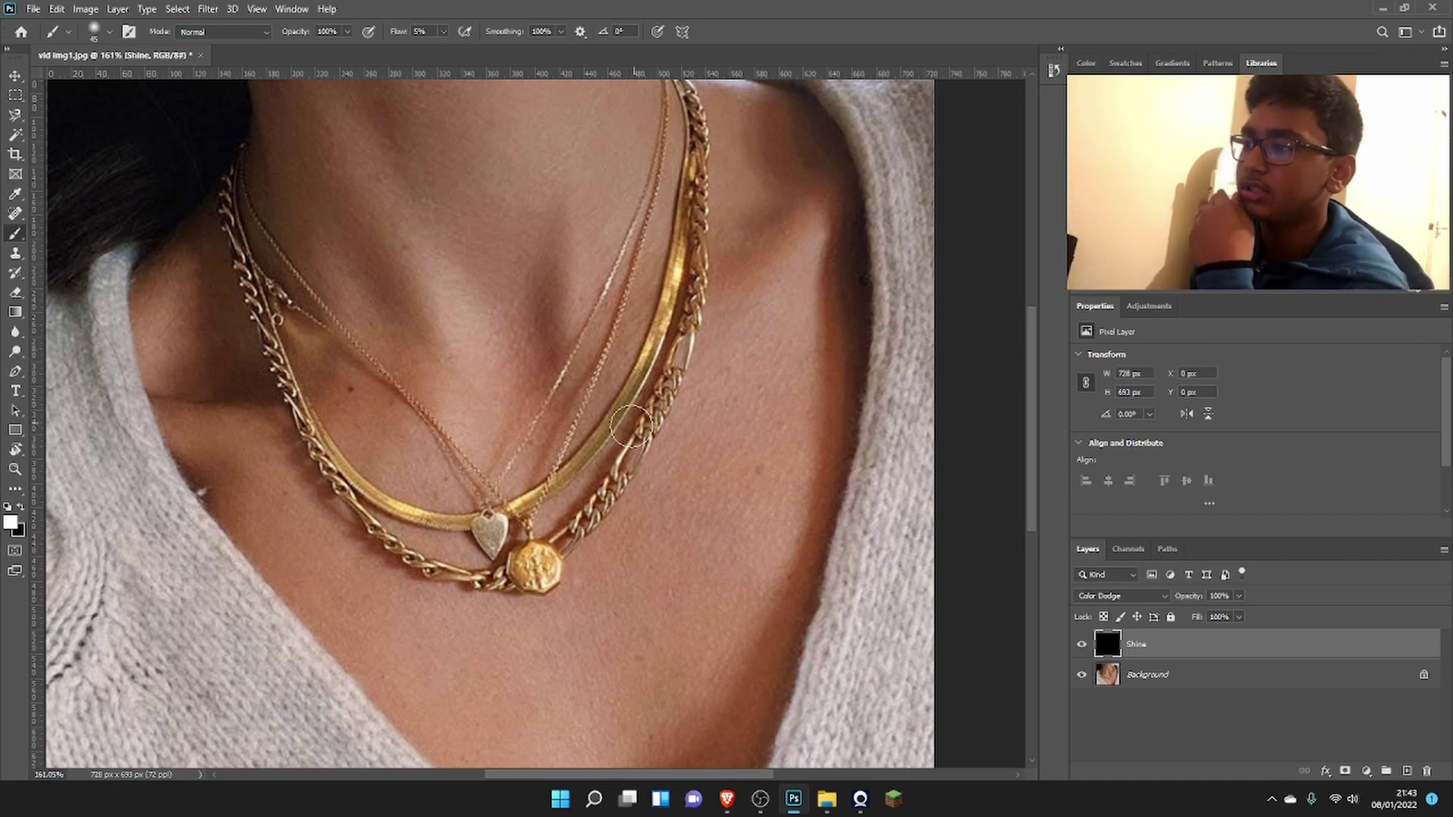
pyautogui.moveTo(586, 522)
pyautogui.mouseDown()
pyautogui.moveTo(557, 574)
pyautogui.moveTo(538, 579)
pyautogui.moveTo(558, 570)
pyautogui.moveTo(549, 553)
pyautogui.moveTo(548, 580)
pyautogui.moveTo(478, 587)
pyautogui.mouseUp()
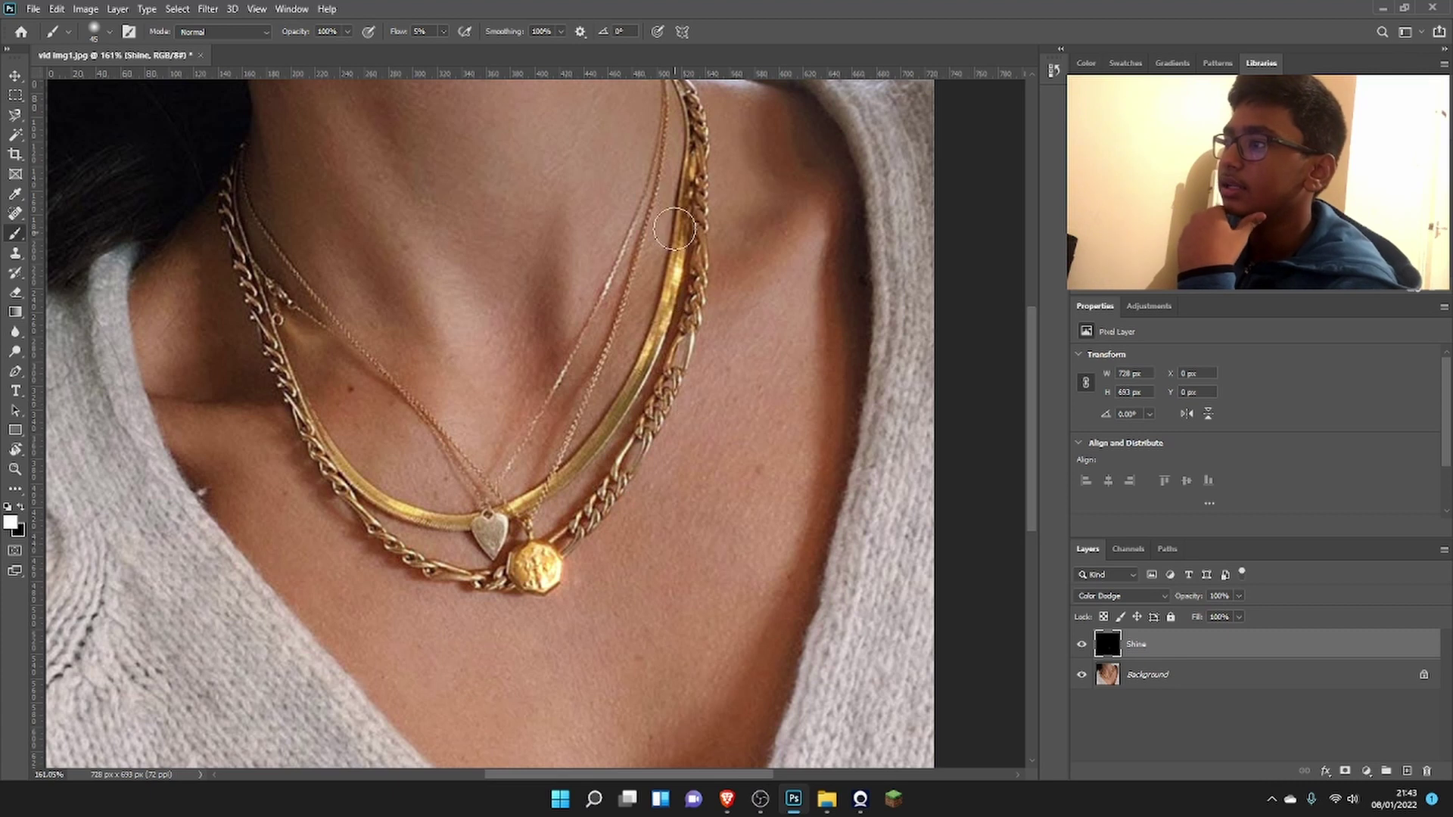
pyautogui.moveTo(666, 280)
pyautogui.mouseDown()
pyautogui.moveTo(664, 336)
pyautogui.moveTo(671, 280)
pyautogui.mouseUp()
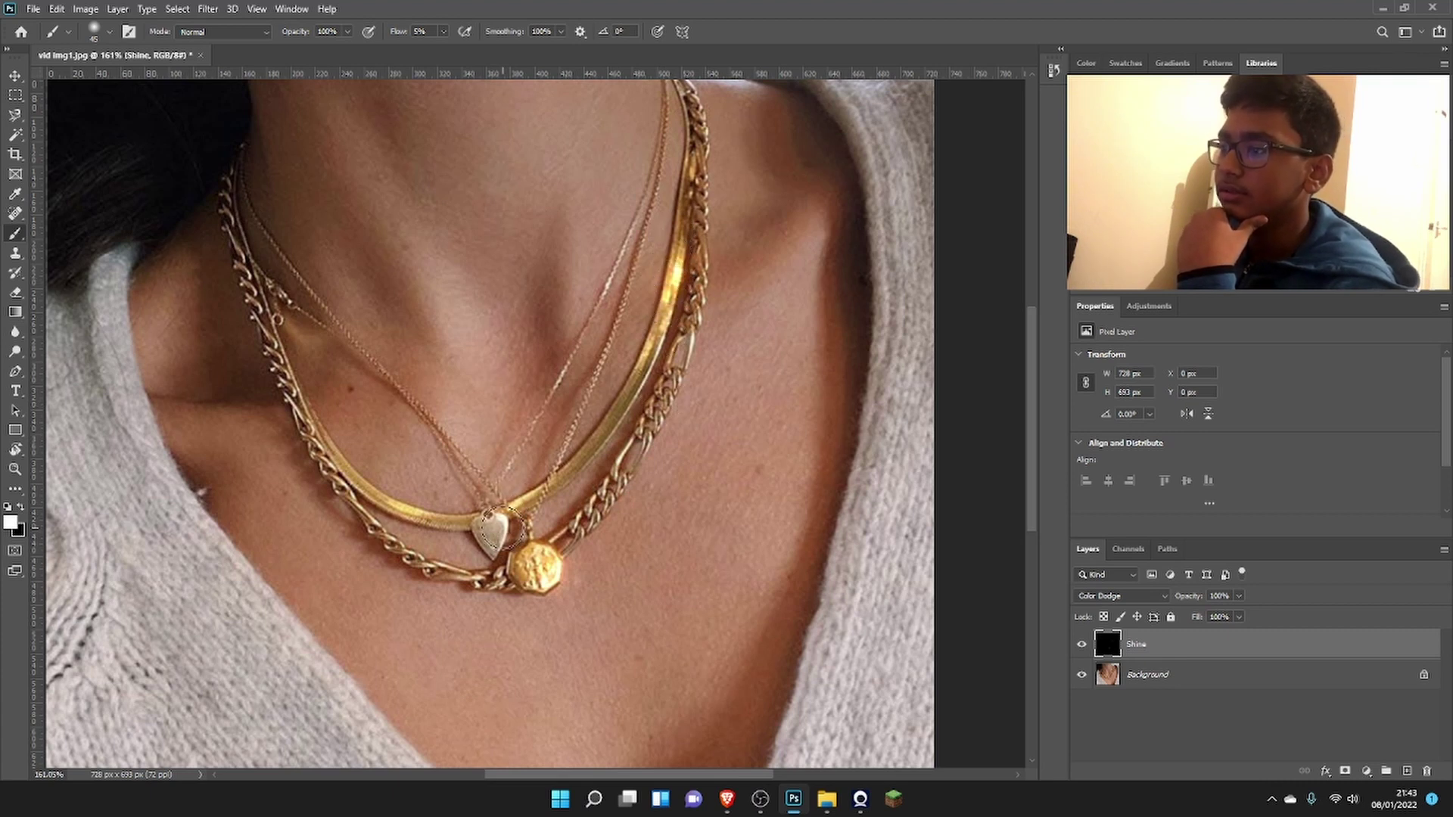
# Undo the brush stroke on the heart pendant and brighten the lower-left part of the necklace chains
pyautogui.moveTo(500, 533); pyautogui.dragTo(501, 527)
pyautogui.hotkey('ctrl', 'z')
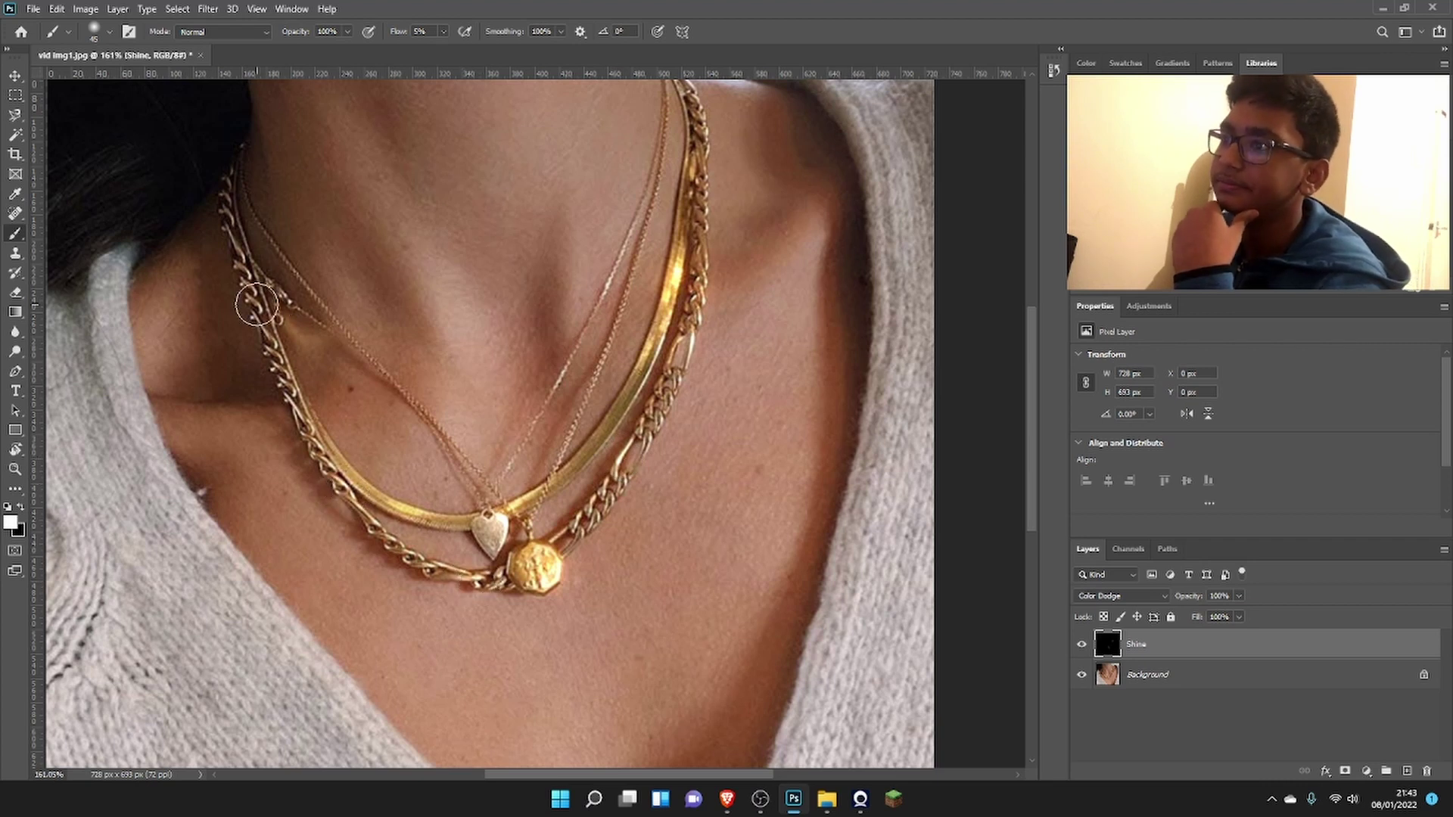
pyautogui.moveTo(290, 419)
pyautogui.mouseDown()
pyautogui.moveTo(322, 466)
pyautogui.moveTo(447, 503)
pyautogui.mouseUp()
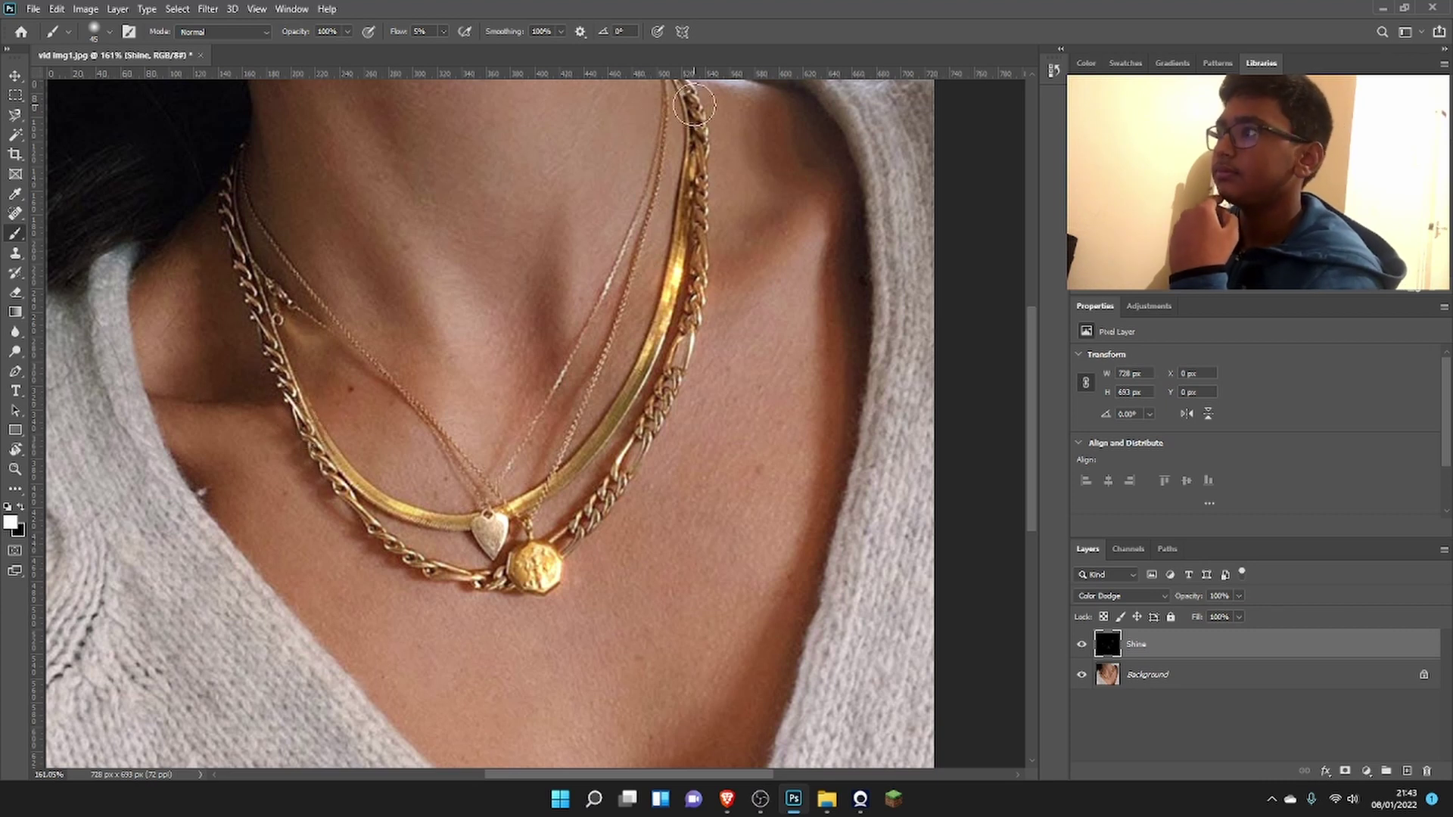
# Compare the necklace with and without the painted highlights by toggling the Shine layer's visibility
pyautogui.scroll(3, 356, 295)
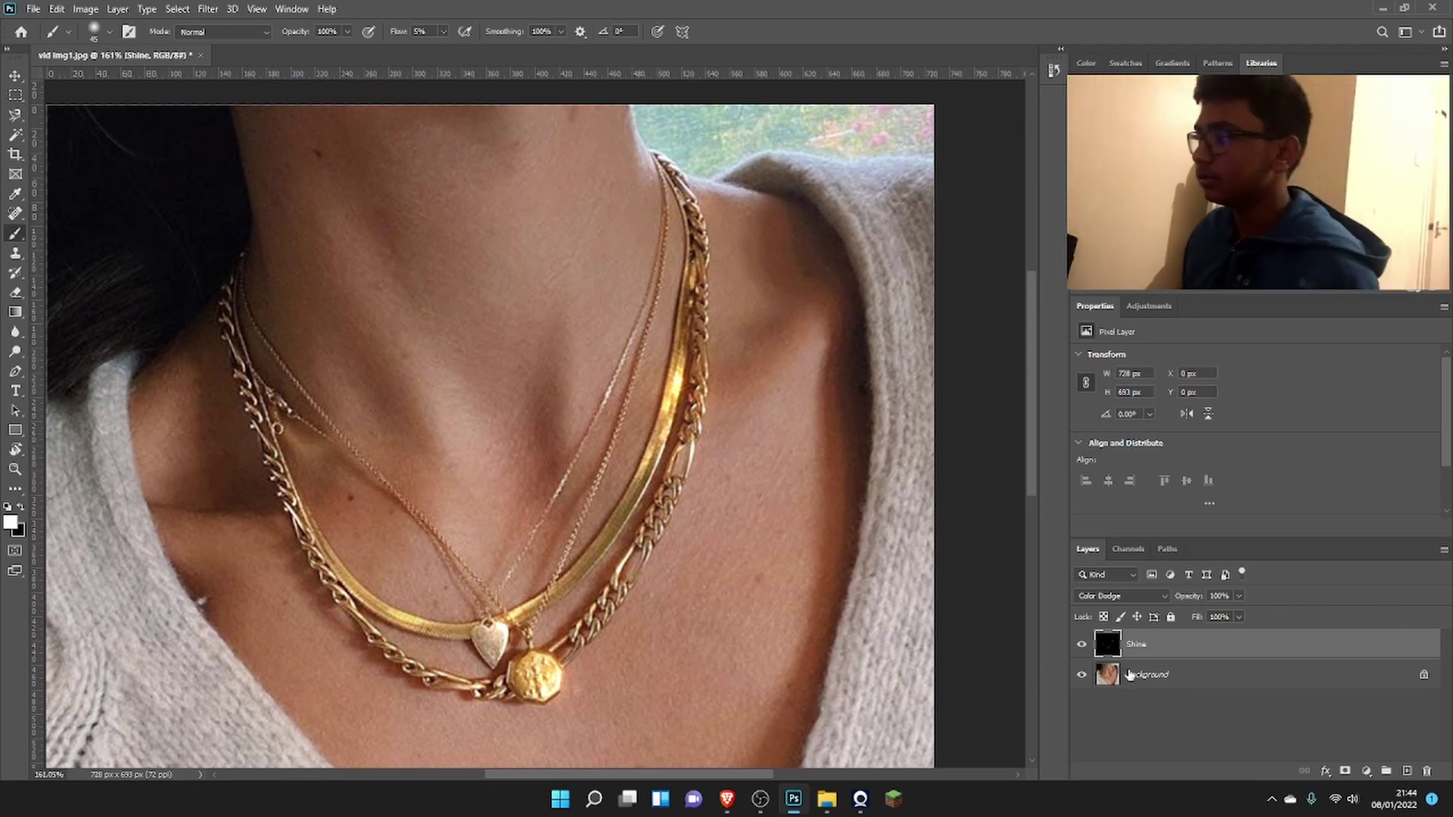
pyautogui.click(1083, 652)
pyautogui.click(1081, 648)
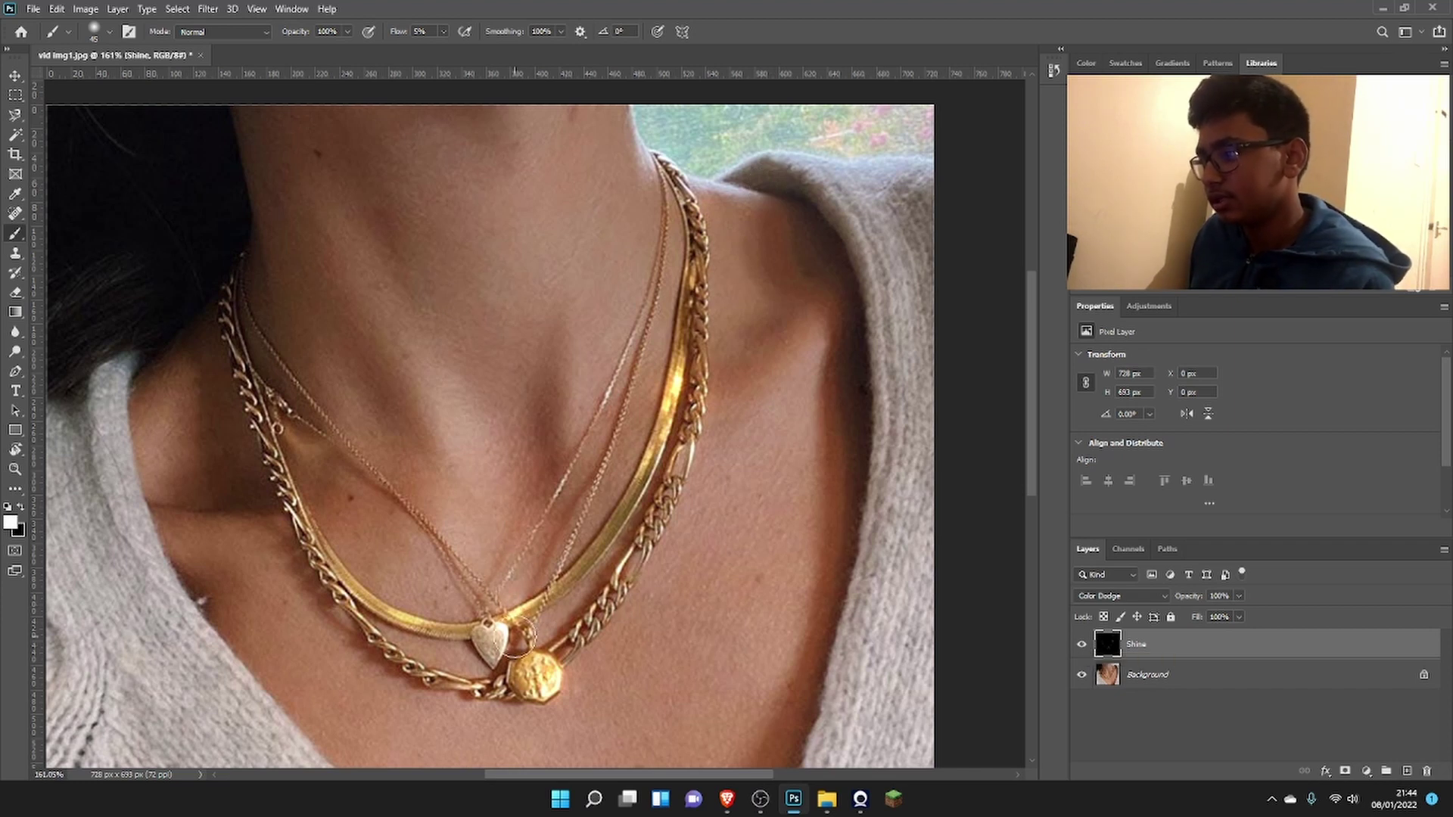
pyautogui.click(1081, 643)
pyautogui.click(1082, 644)
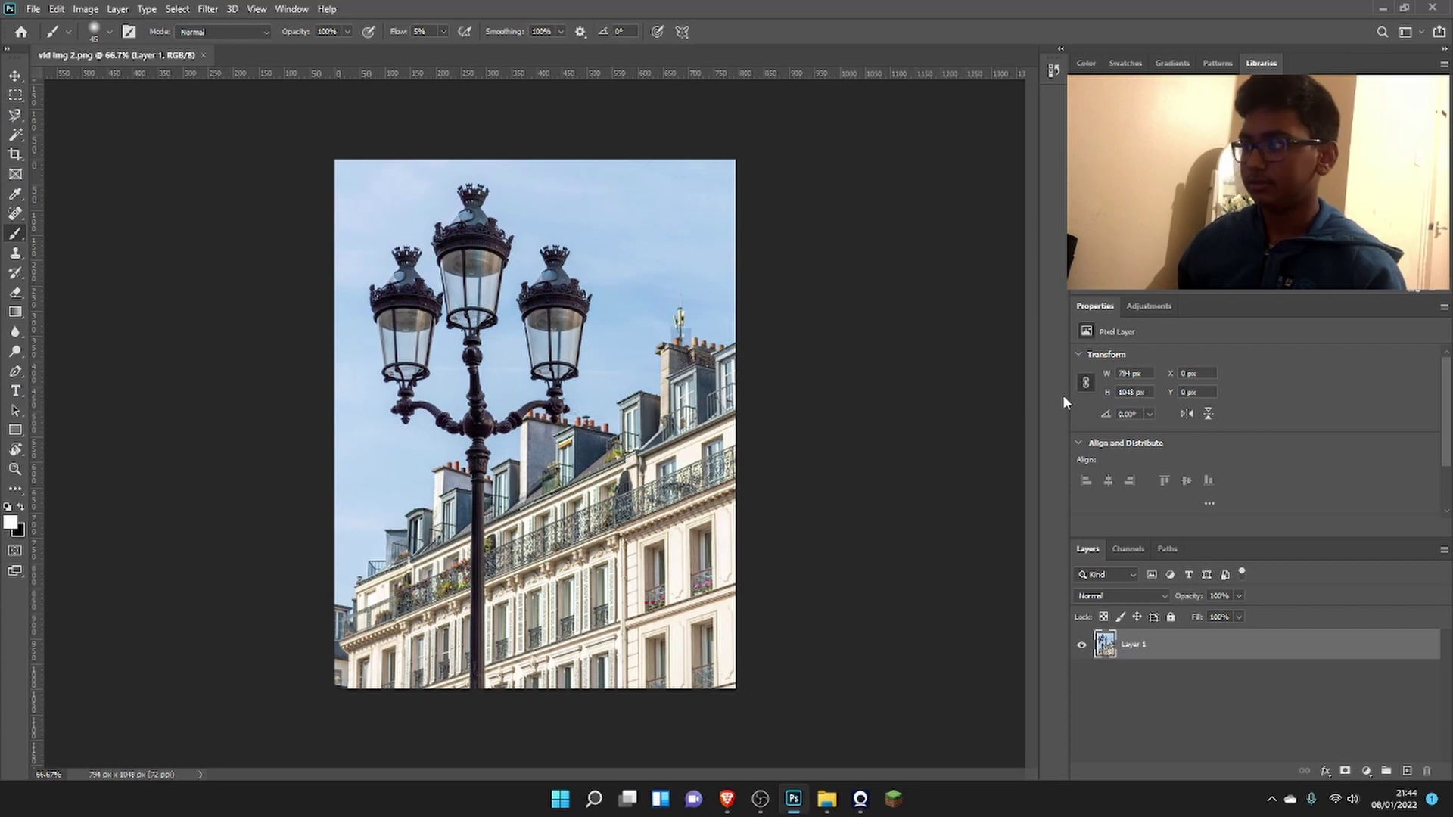
# Enlarge the brush to about 100 px for the street lamp photo
pyautogui.hotkey('alt', 'Tab')
pyautogui.hotkey('alt', 'Tab')
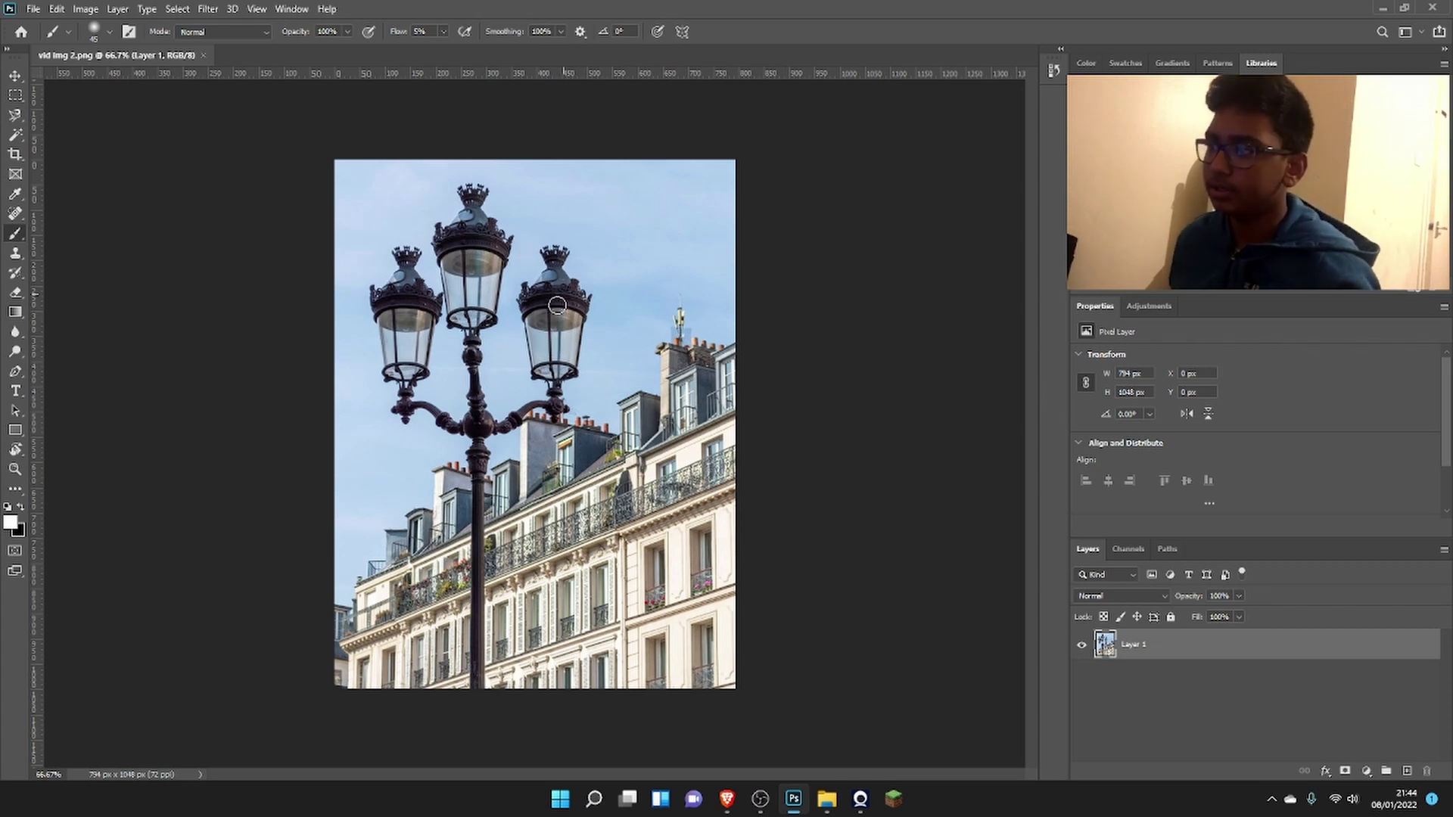
pyautogui.moveTo(484, 506)
pyautogui.mouseDown()
pyautogui.moveTo(575, 506)
pyautogui.moveTo(492, 496)
pyautogui.mouseUp()
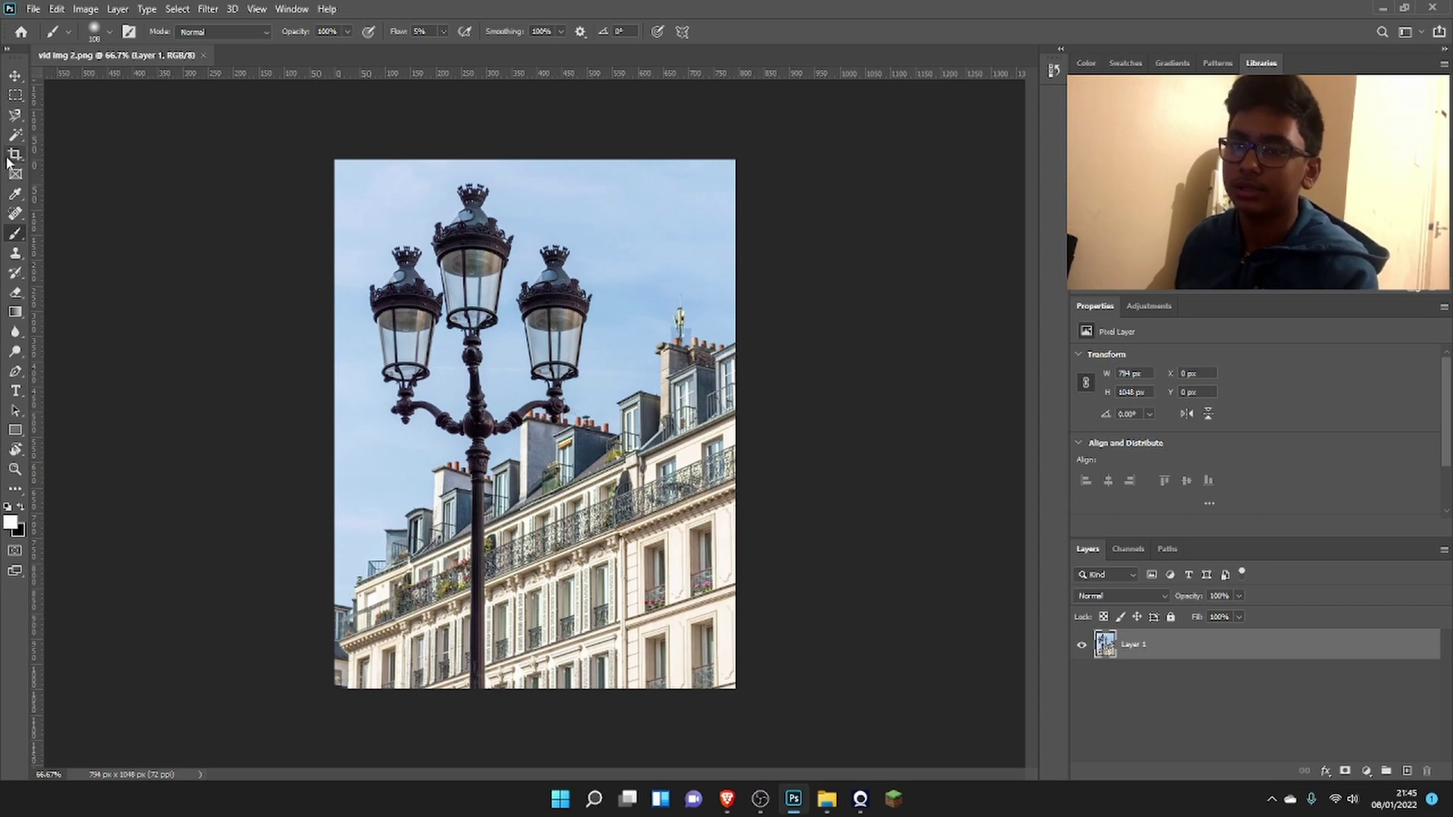
# Rename the photo layer as Background and lock it completely
pyautogui.doubleClick(1133, 647)
pyautogui.write('Background')
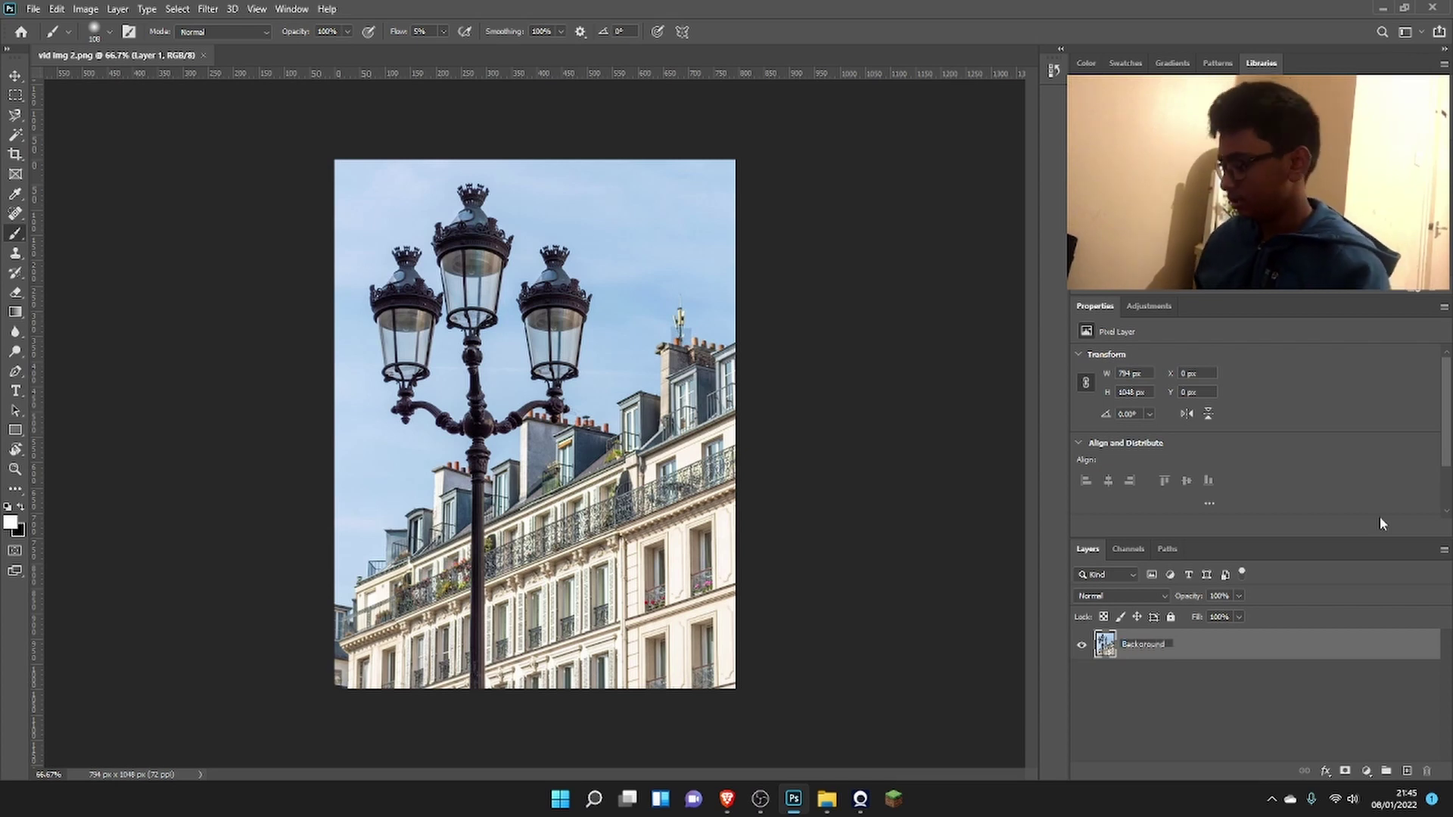
pyautogui.press('Return')
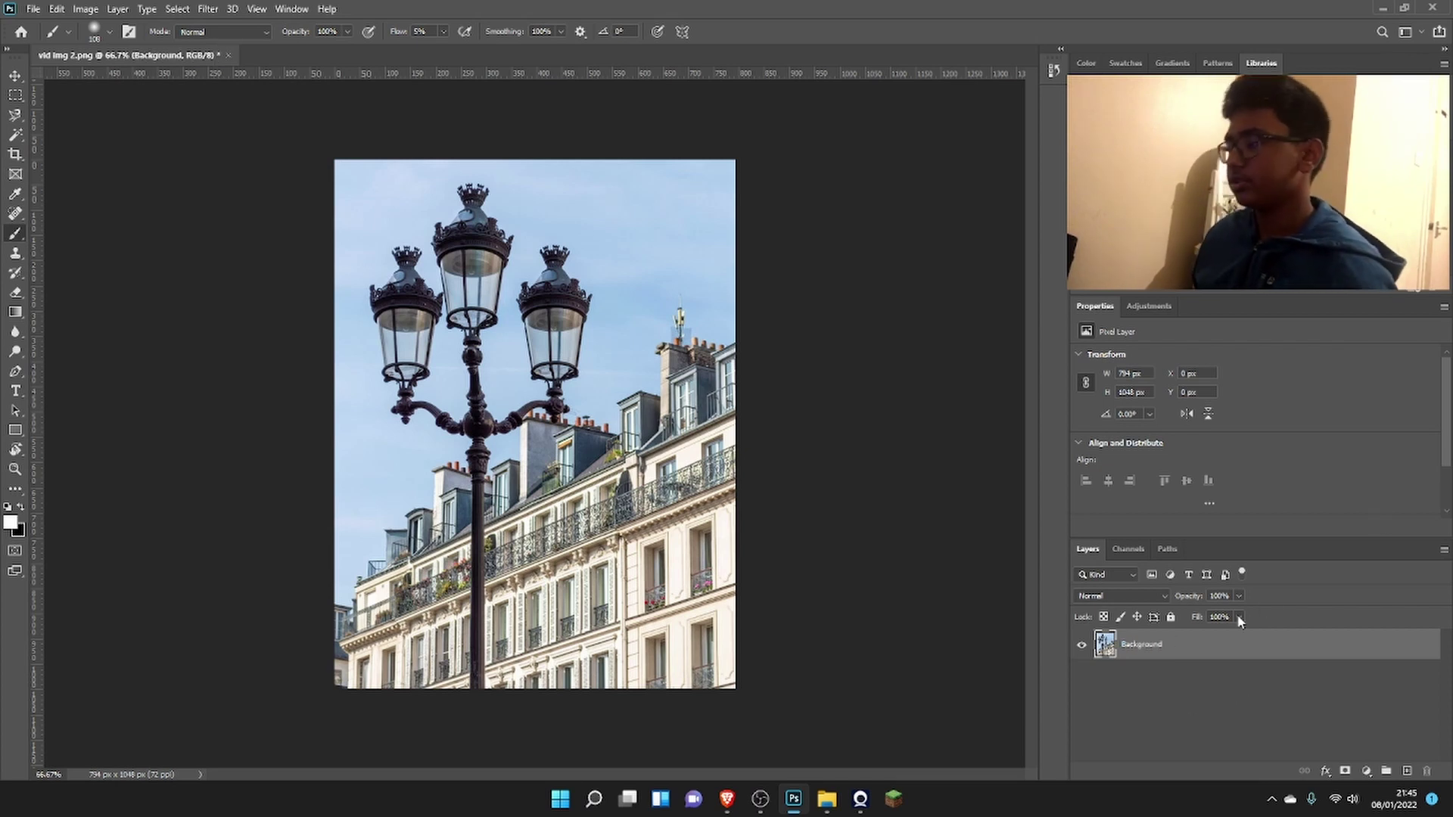
pyautogui.click(1170, 617)
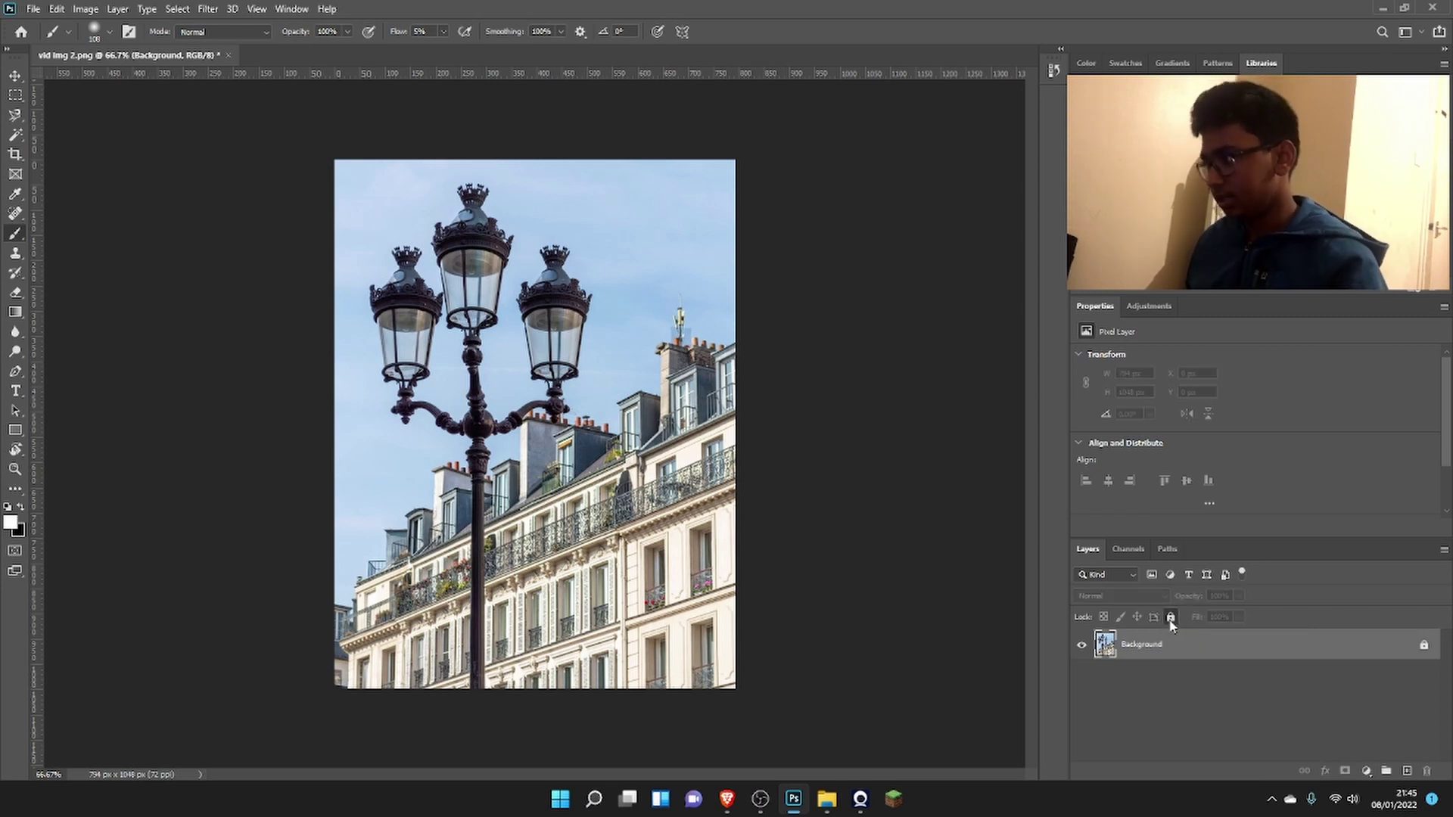
# Undo the duplication of the Background layer and add an empty layer above it in Color Dodge mode
pyautogui.hotkey('ctrl', 'j')
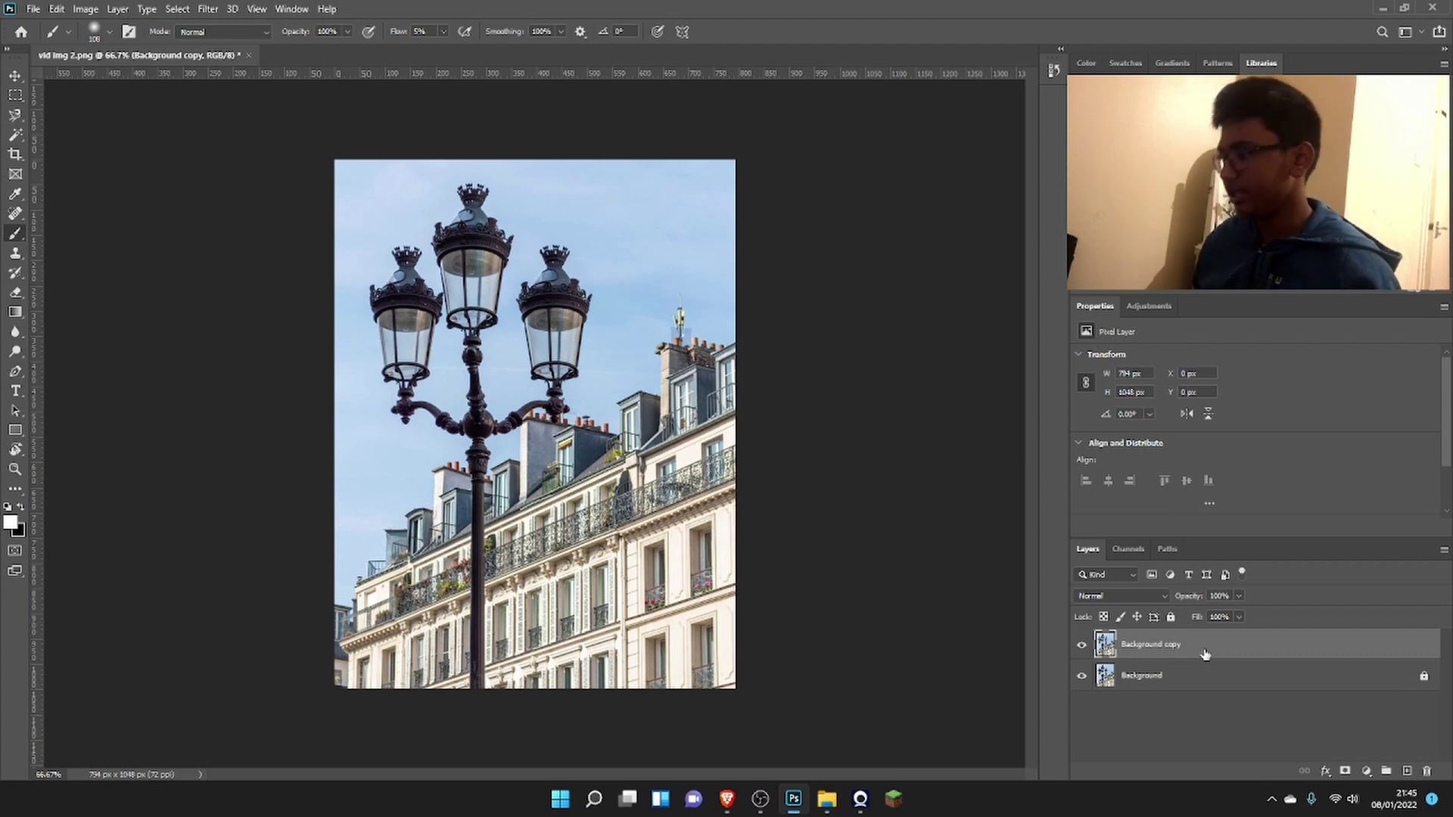
pyautogui.hotkey('ctrl', 'z')
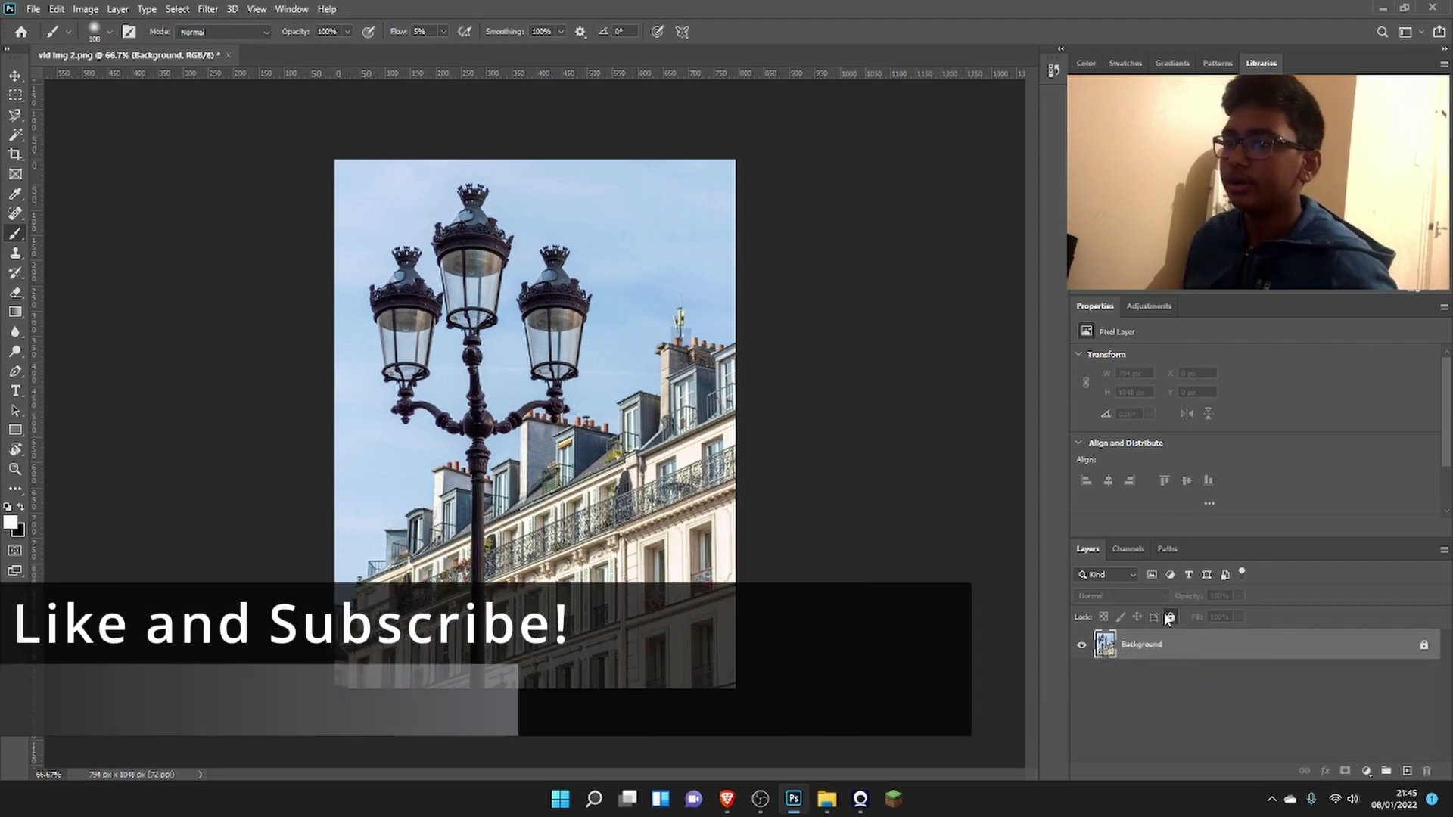
pyautogui.click(1406, 771)
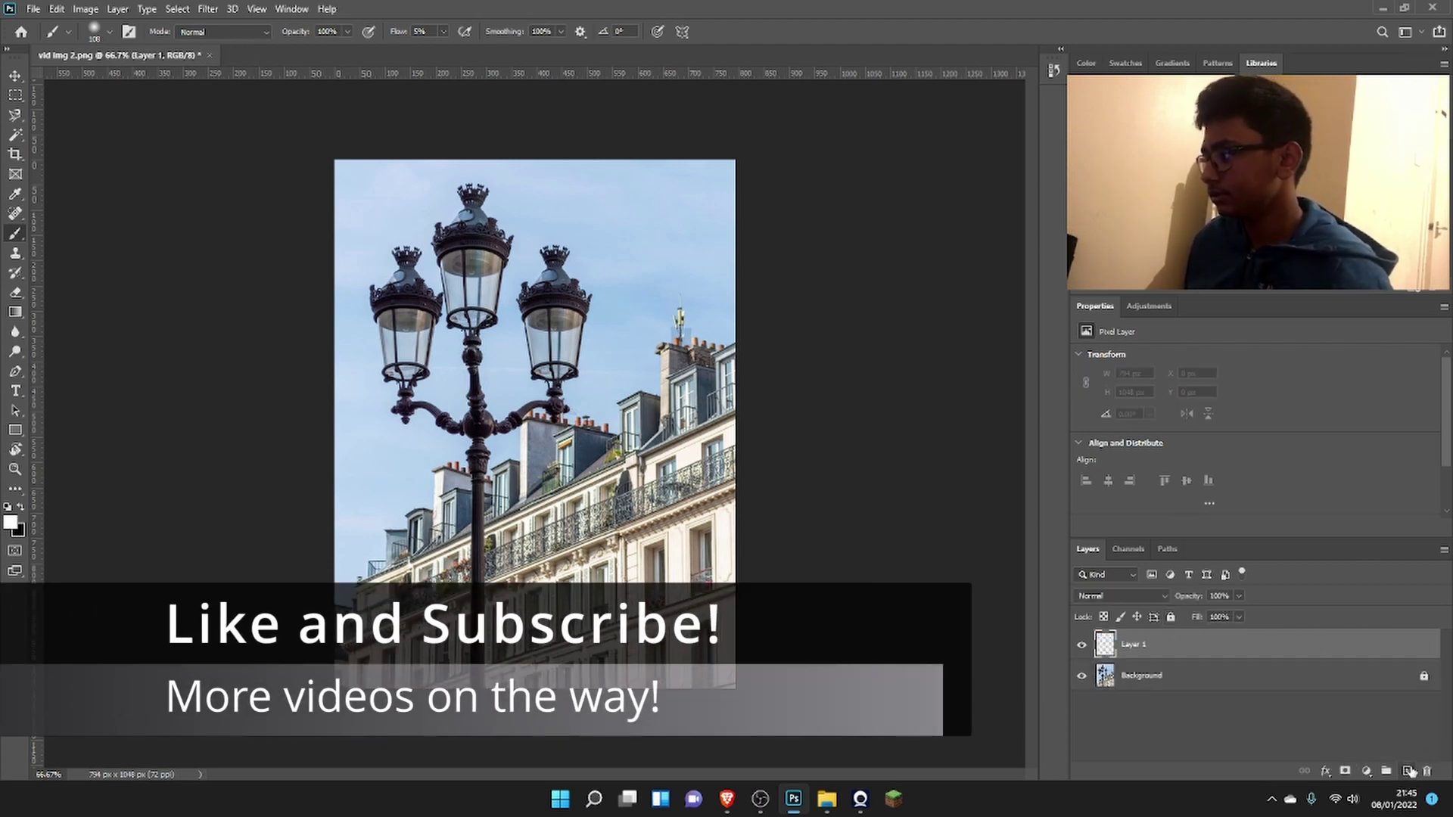
pyautogui.click(1146, 593)
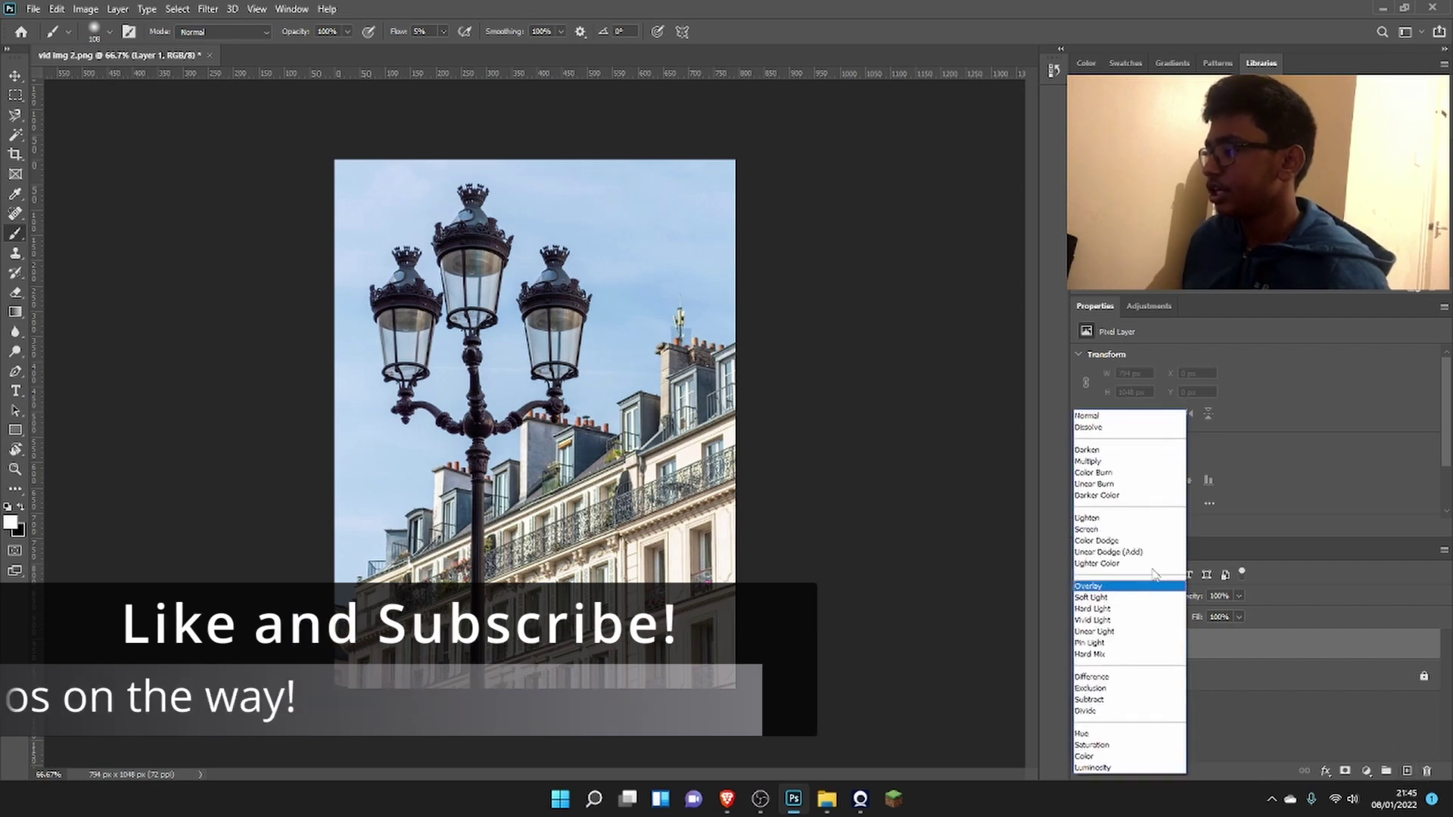
pyautogui.click(1137, 541)
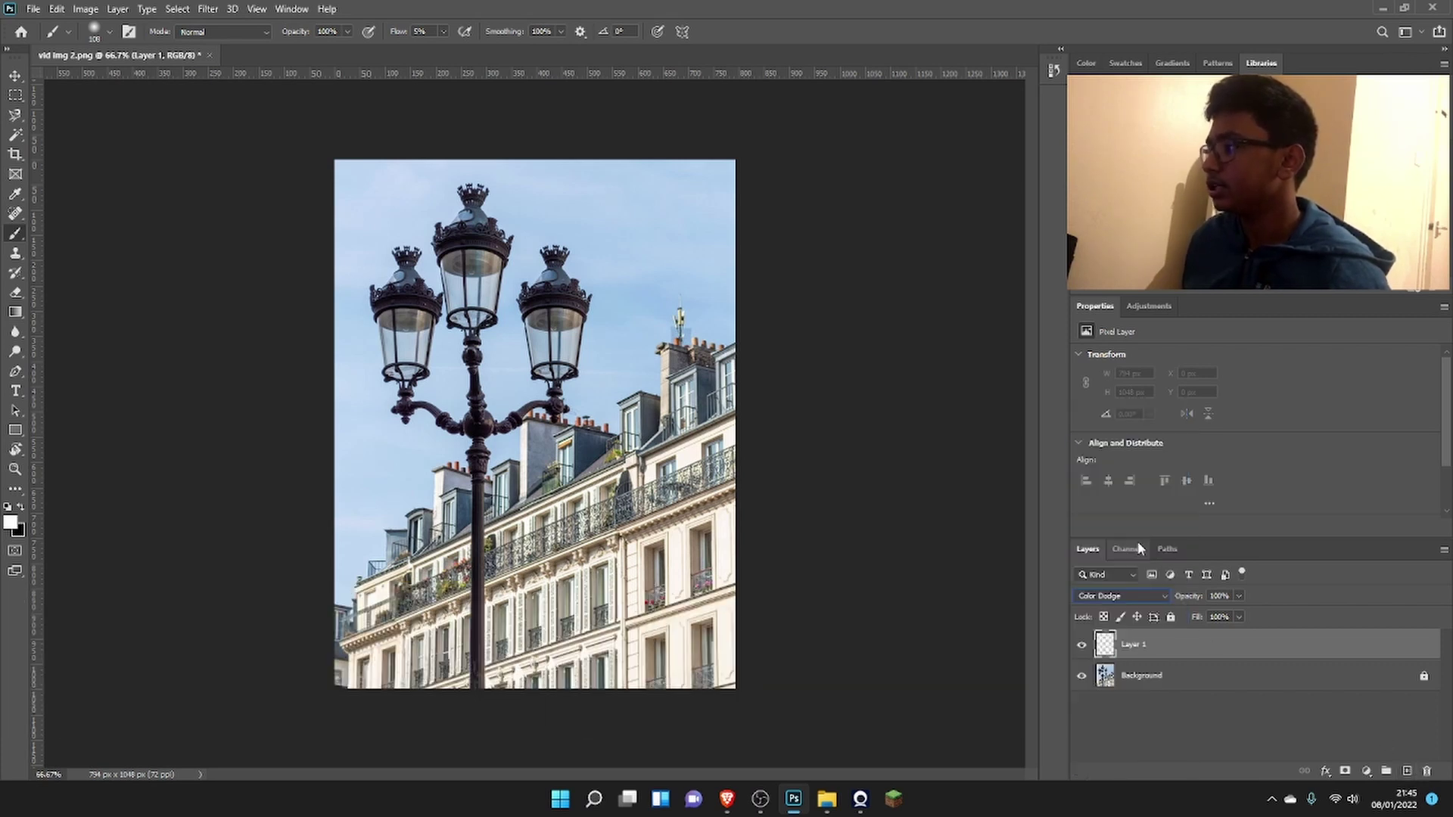
# Turn off Transparency Shapes Layer in the blending options of the new Color Dodge layer
pyautogui.doubleClick(1233, 651)
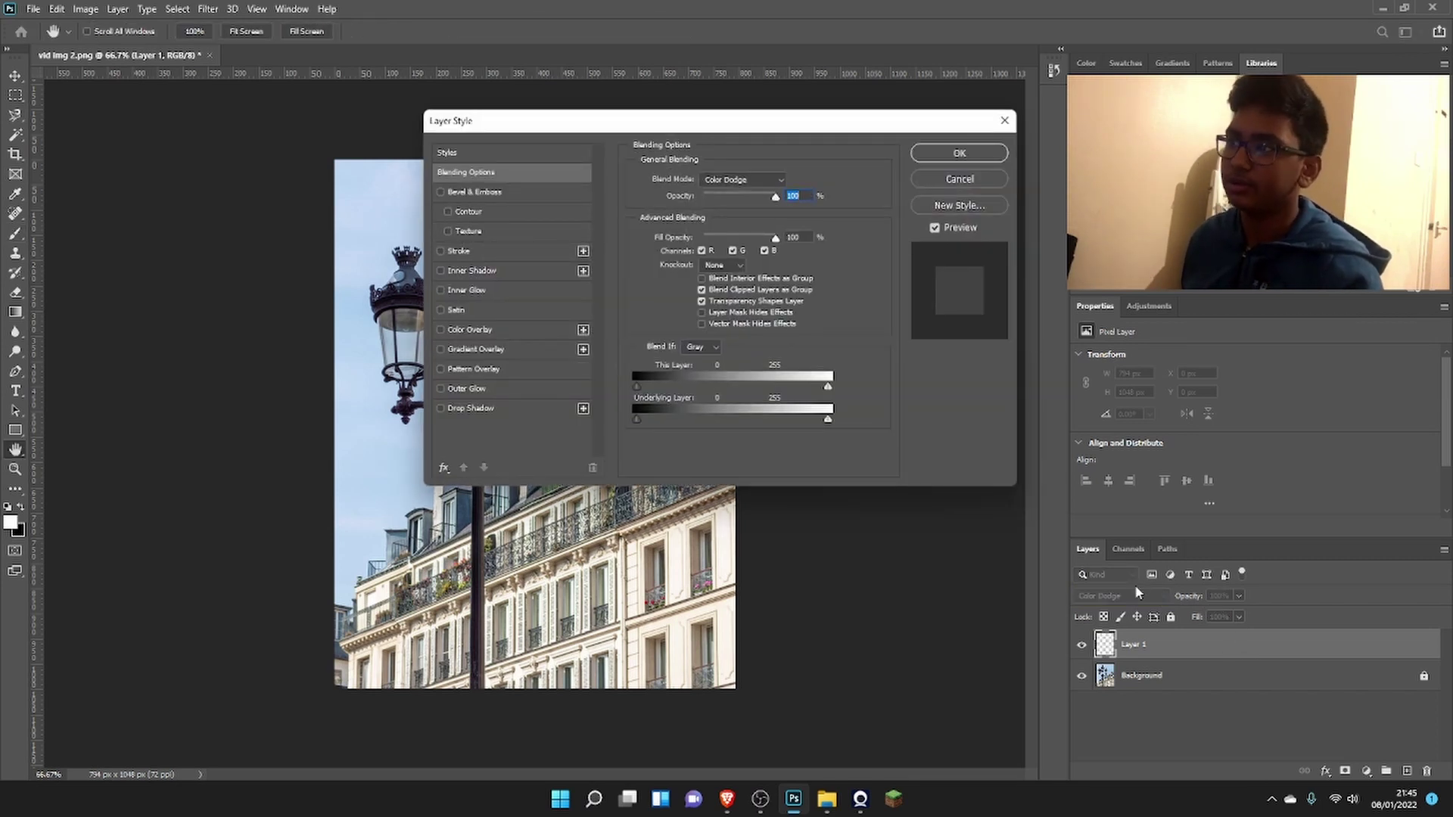
pyautogui.moveTo(878, 136); pyautogui.dragTo(872, 179)
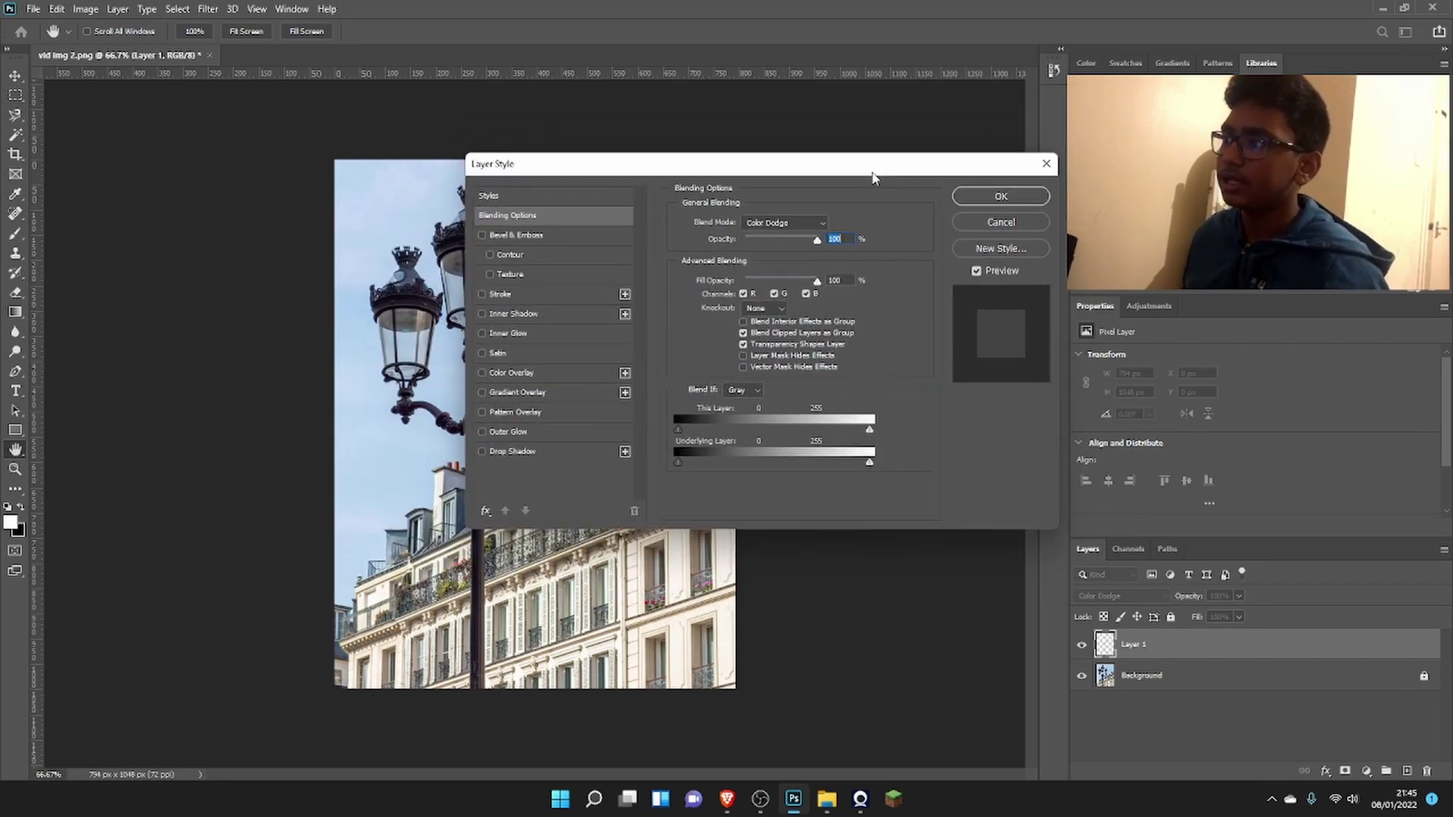
pyautogui.click(744, 345)
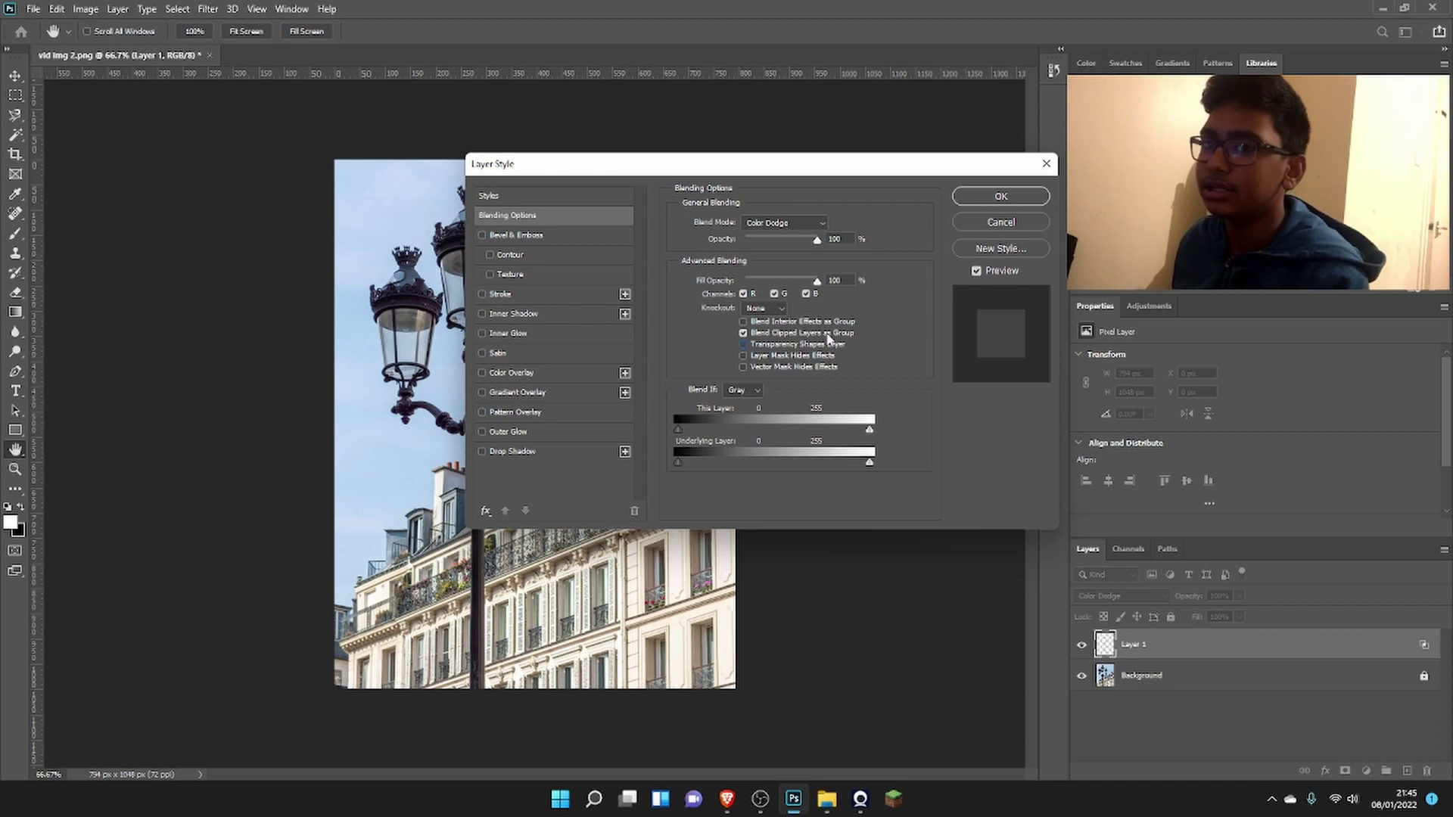
pyautogui.click(1001, 199)
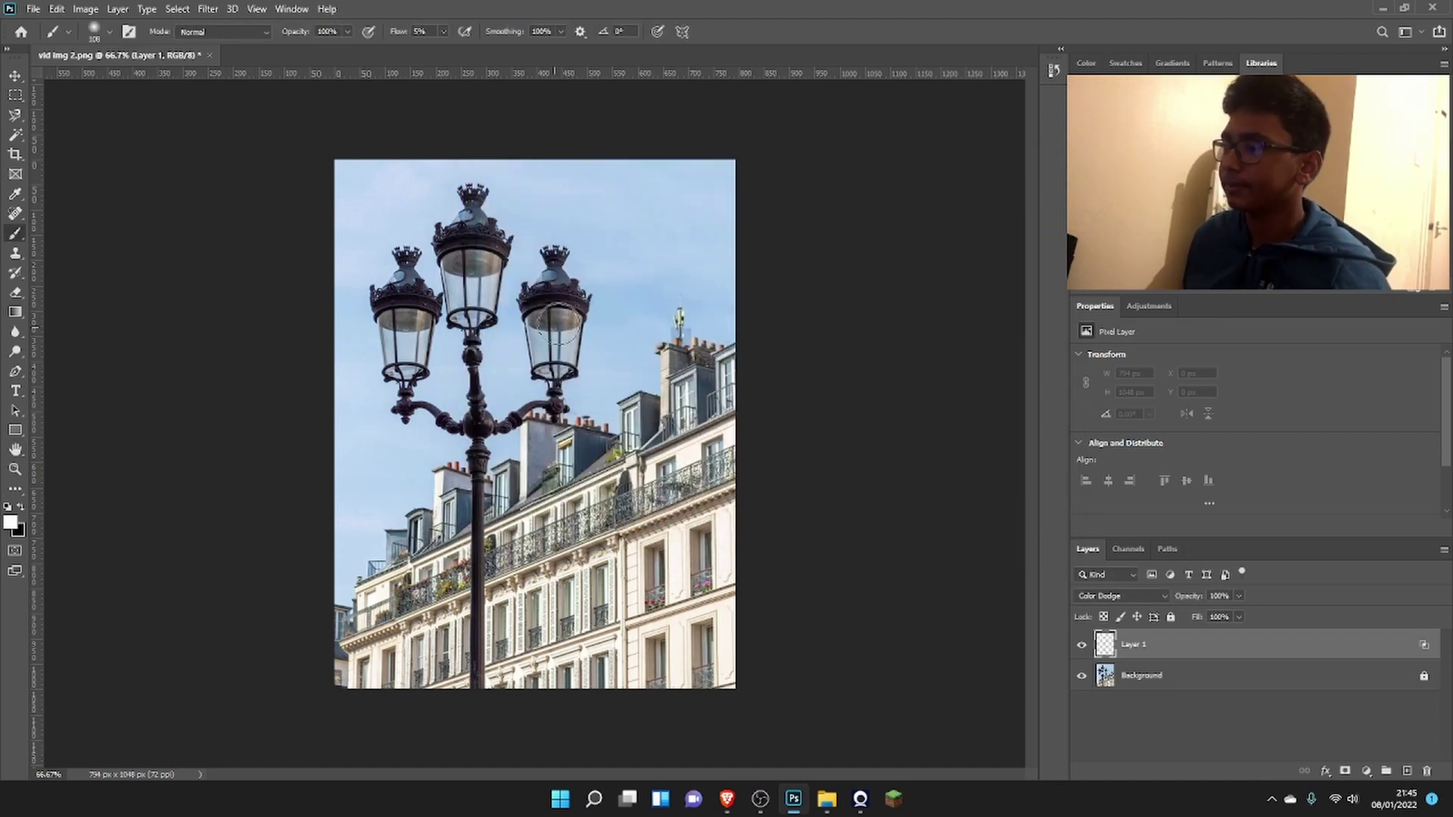
# Confirm pure white (ffffff) as the foreground colour for painting on the Color Dodge layer
pyautogui.scroll(2, 577, 342)
pyautogui.scroll(-1, 576, 342)
pyautogui.scroll(2, 579, 337)
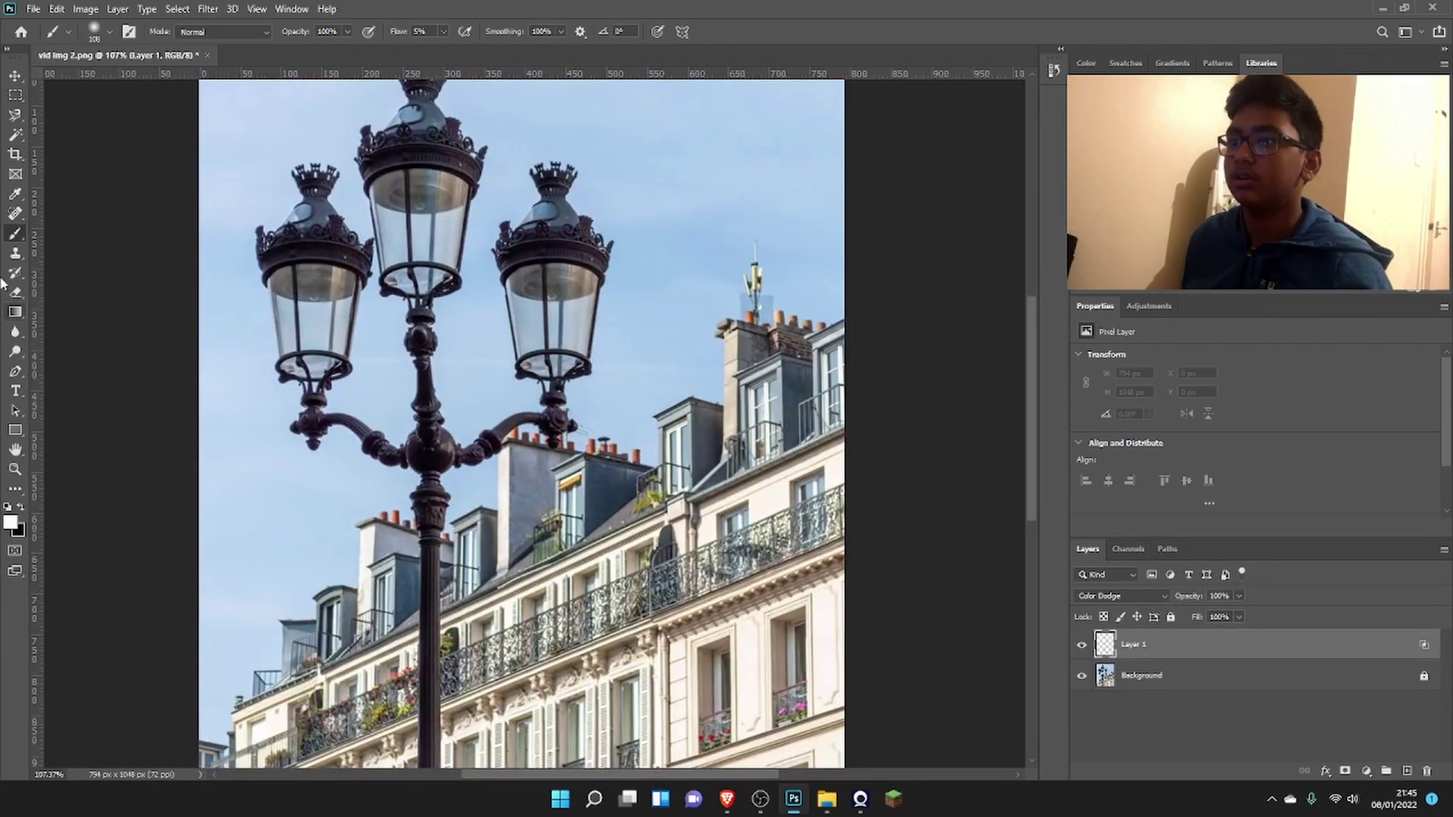
pyautogui.click(9, 521)
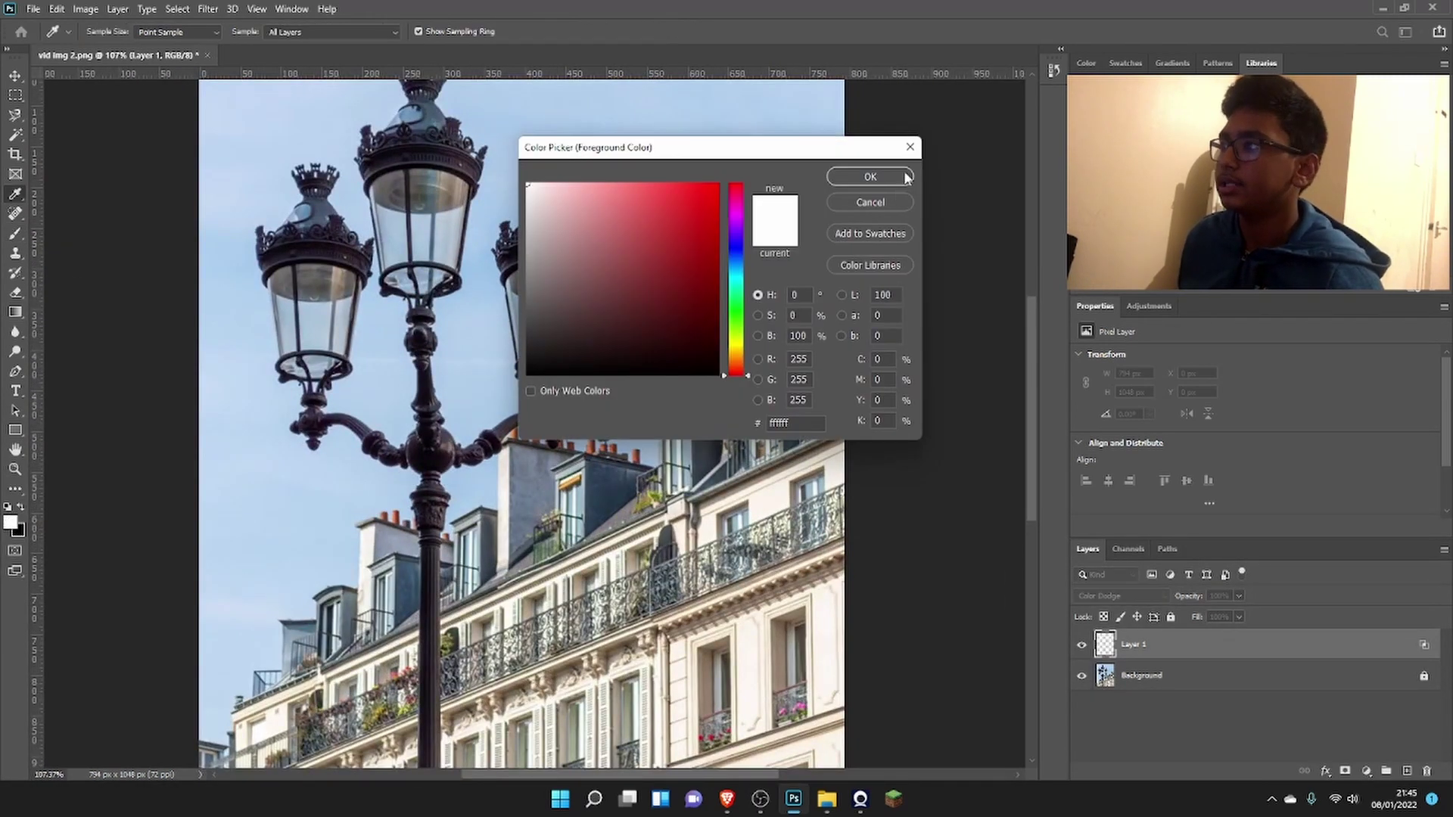
pyautogui.click(871, 175)
# Enlarge the soft brush and paint a white glow over the right and middle street lamps
pyautogui.moveTo(575, 289)
pyautogui.mouseDown()
pyautogui.moveTo(538, 340)
pyautogui.moveTo(551, 297)
pyautogui.moveTo(574, 320)
pyautogui.moveTo(541, 318)
pyautogui.moveTo(620, 319)
pyautogui.moveTo(541, 319)
pyautogui.moveTo(529, 294)
pyautogui.moveTo(573, 316)
pyautogui.moveTo(545, 313)
pyautogui.moveTo(563, 307)
pyautogui.moveTo(562, 345)
pyautogui.moveTo(585, 302)
pyautogui.moveTo(573, 330)
pyautogui.moveTo(539, 331)
pyautogui.moveTo(552, 314)
pyautogui.moveTo(542, 331)
pyautogui.mouseUp()
pyautogui.keyDown('alt'); pyautogui.rightClick(552, 308); pyautogui.keyUp('alt')
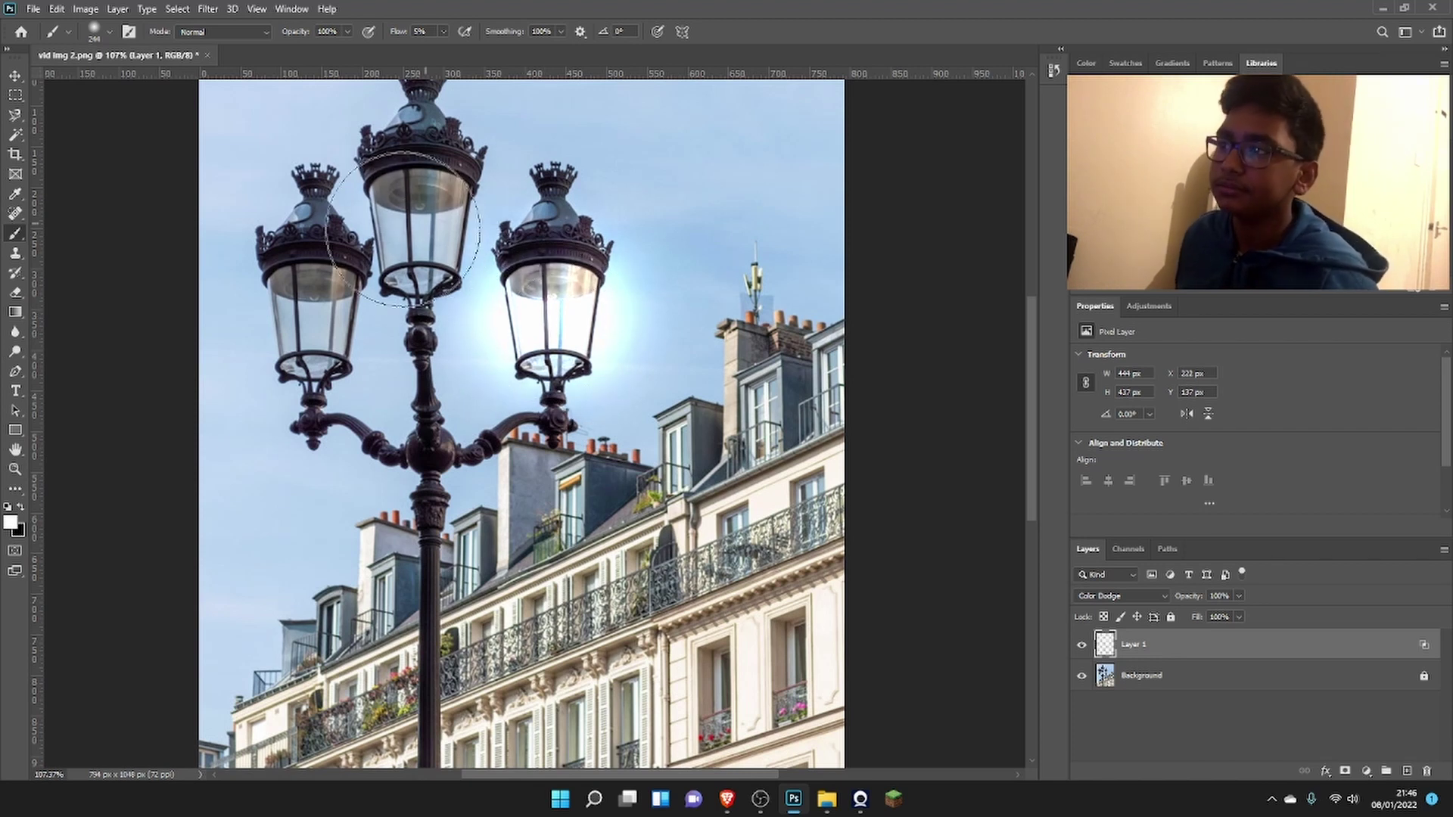
pyautogui.moveTo(386, 278)
pyautogui.mouseDown()
pyautogui.moveTo(418, 223)
pyautogui.moveTo(395, 214)
pyautogui.moveTo(450, 249)
pyautogui.moveTo(448, 218)
pyautogui.moveTo(452, 233)
pyautogui.moveTo(401, 250)
pyautogui.mouseUp()
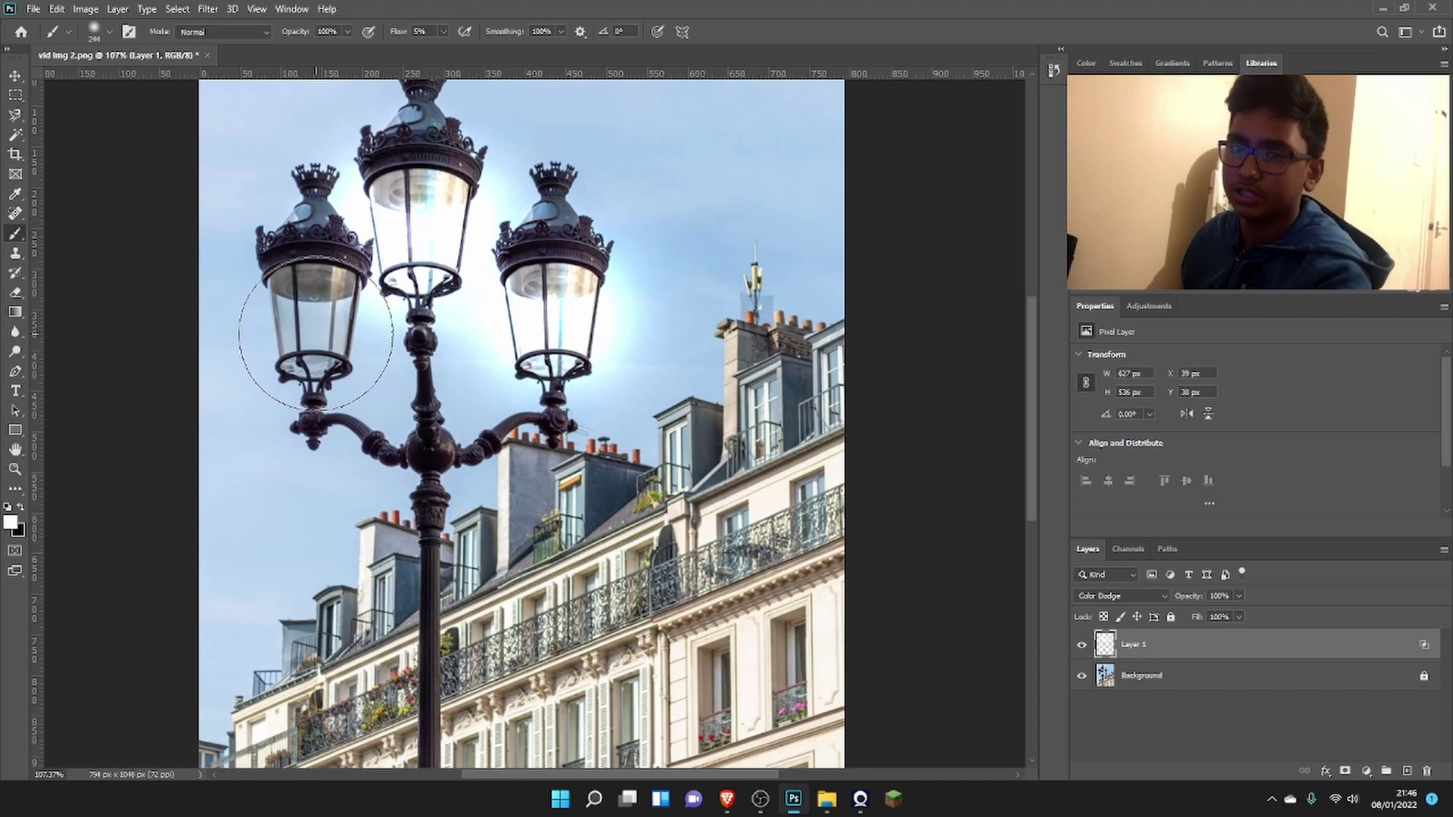
# Try painting a white glow over the left street lamp and undo its strokes
pyautogui.moveTo(315, 332); pyautogui.dragTo(286, 323)
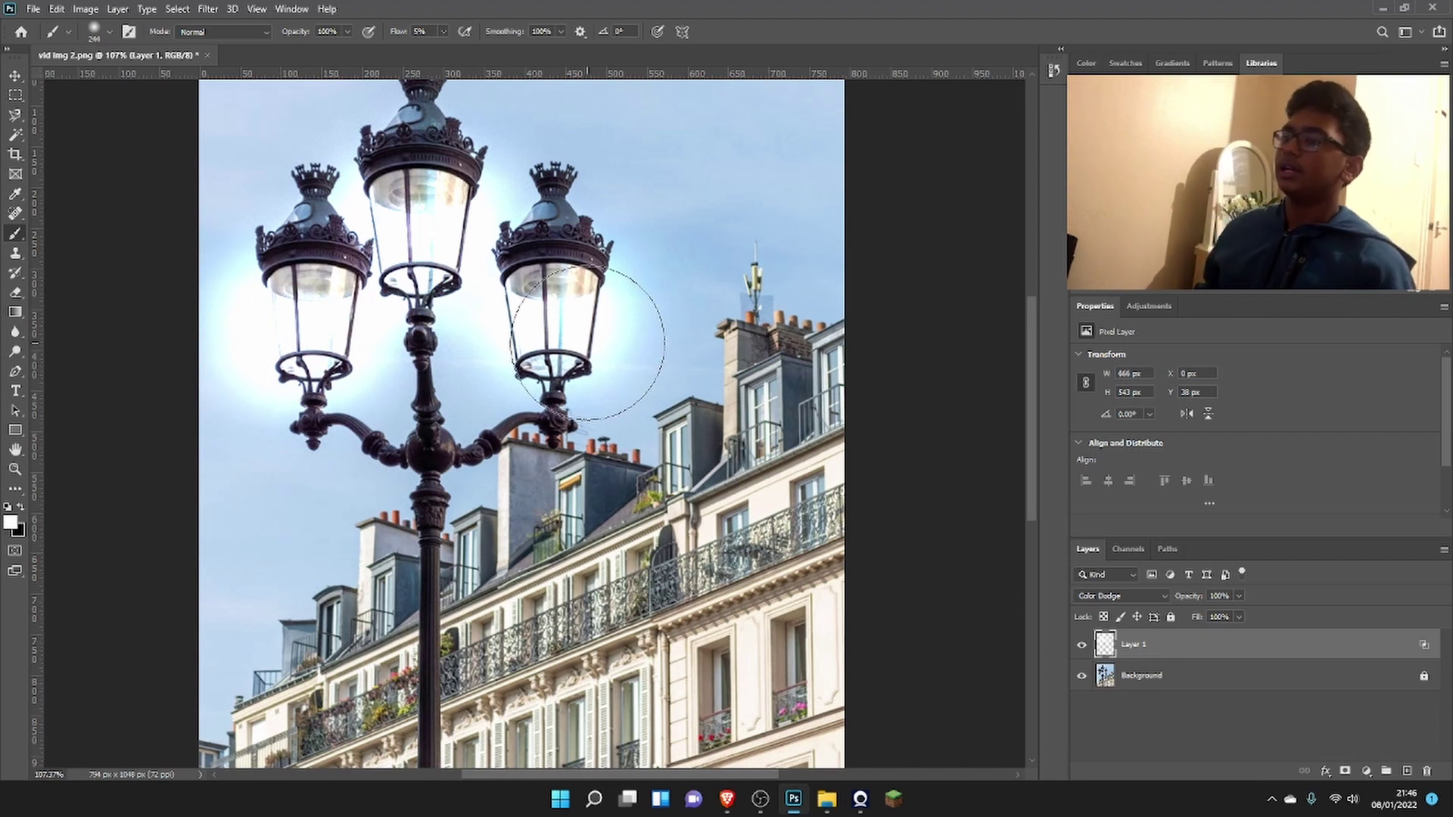
pyautogui.scroll(5, 533, 310)
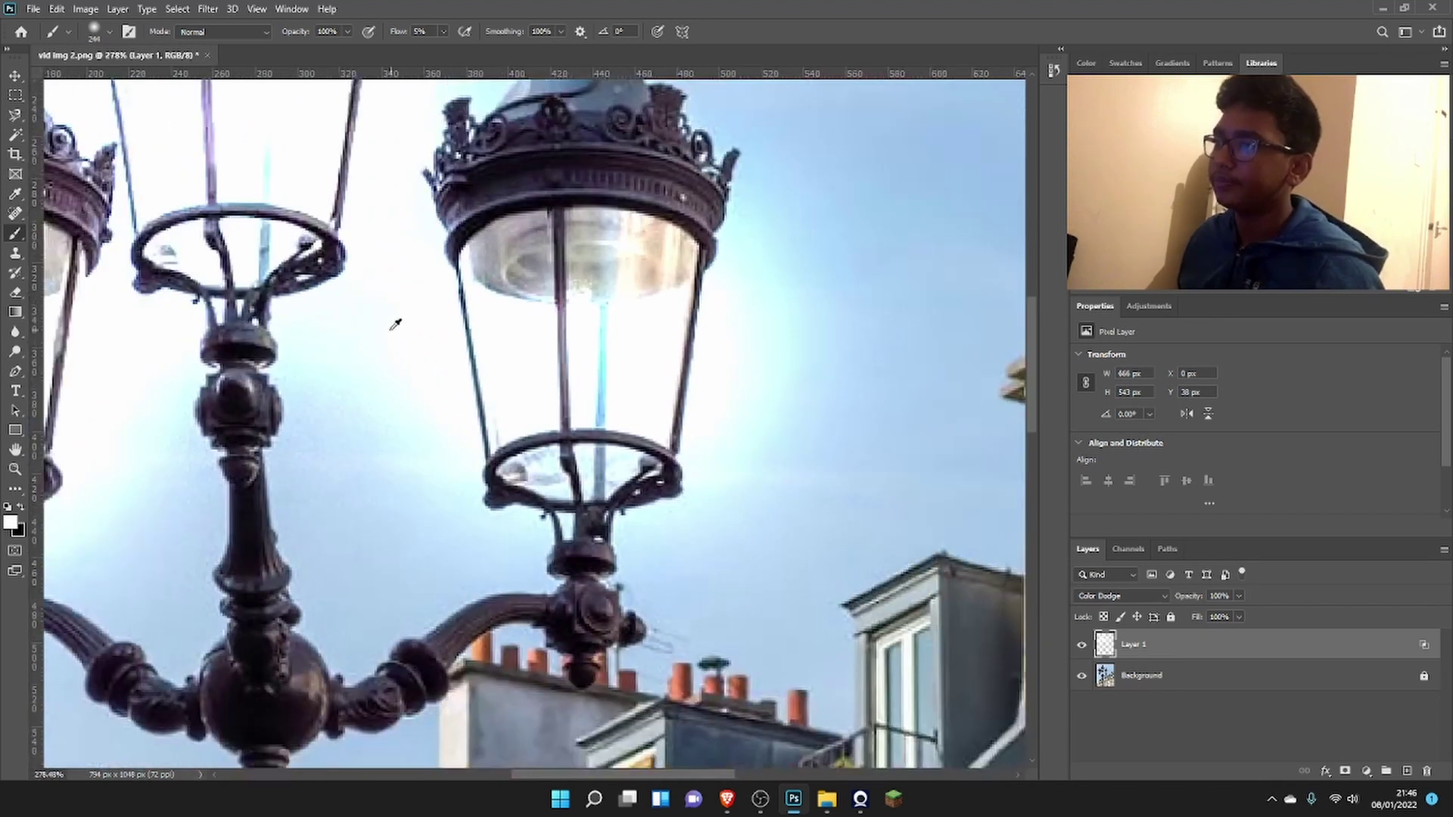
pyautogui.scroll(-3, 390, 330)
pyautogui.moveTo(321, 412); pyautogui.dragTo(786, 420)
pyautogui.scroll(2, 534, 383)
pyautogui.scroll(2, 548, 379)
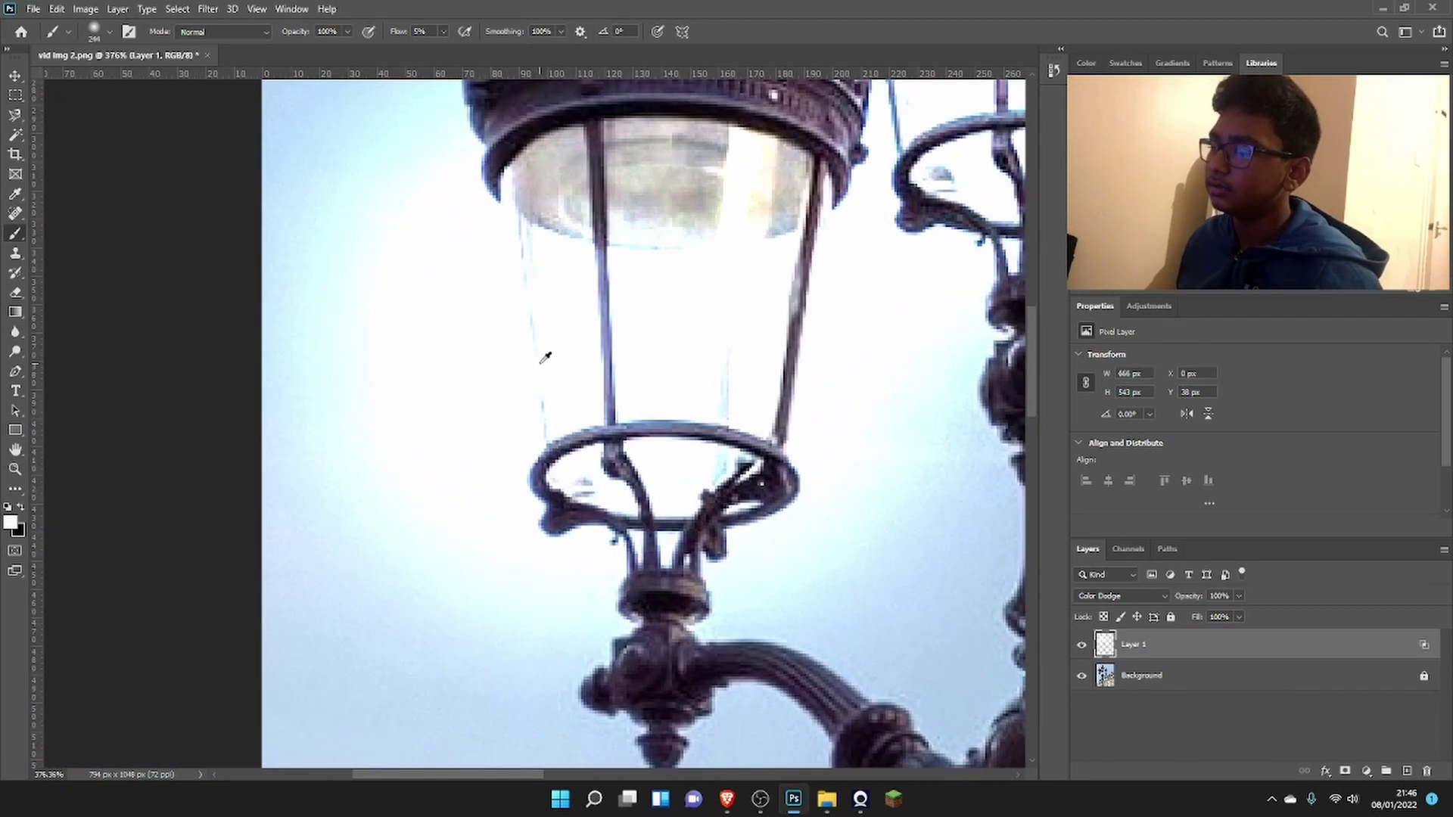
pyautogui.hotkey('ctrl', 'z')
pyautogui.hotkey('ctrl', 'z')
pyautogui.hotkey('ctrl', 'z')
pyautogui.hotkey('ctrl', 'z')
pyautogui.hotkey('ctrl', 'z')
pyautogui.hotkey('ctrl', 'z')
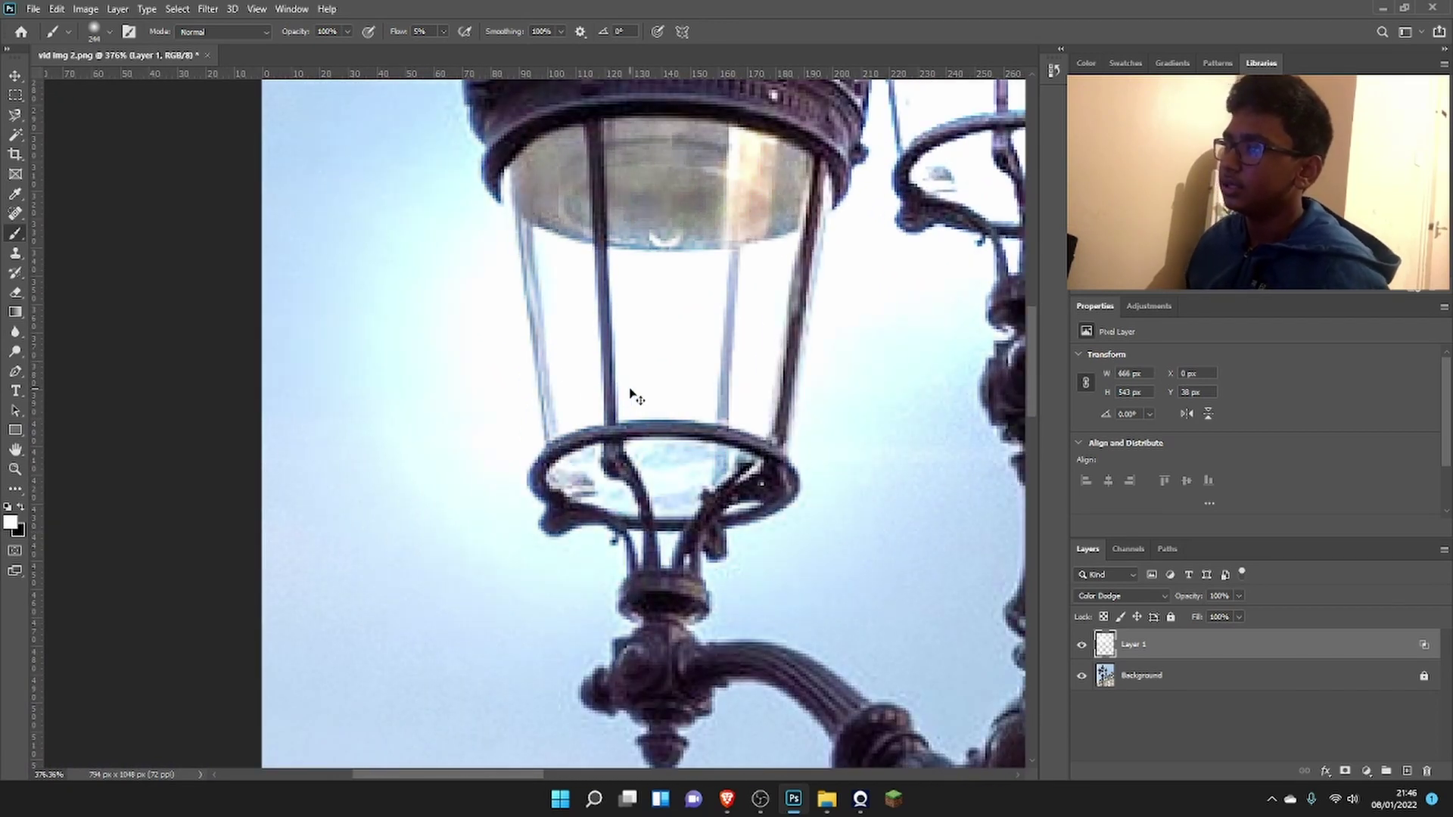
pyautogui.hotkey('ctrl', 'z')
pyautogui.hotkey('ctrl', 'z')
pyautogui.hotkey('ctrl', 'z')
pyautogui.scroll(-2, 651, 342)
pyautogui.scroll(-3, 733, 360)
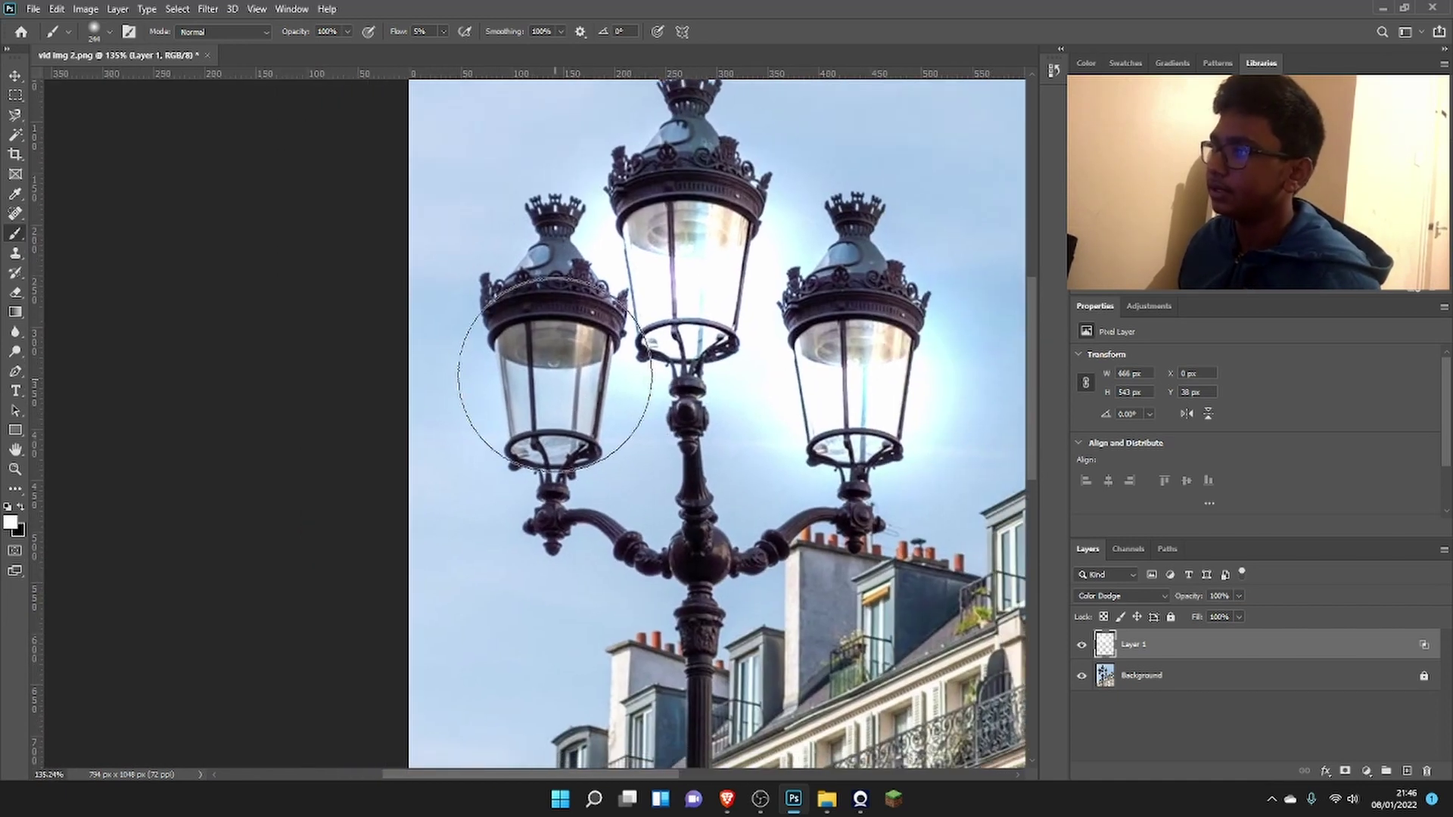
# Paint a lighter white glow over the left lamp and touch up the glow on the middle and right lamps
pyautogui.moveTo(554, 373)
pyautogui.mouseDown()
pyautogui.moveTo(537, 371)
pyautogui.moveTo(557, 383)
pyautogui.mouseUp()
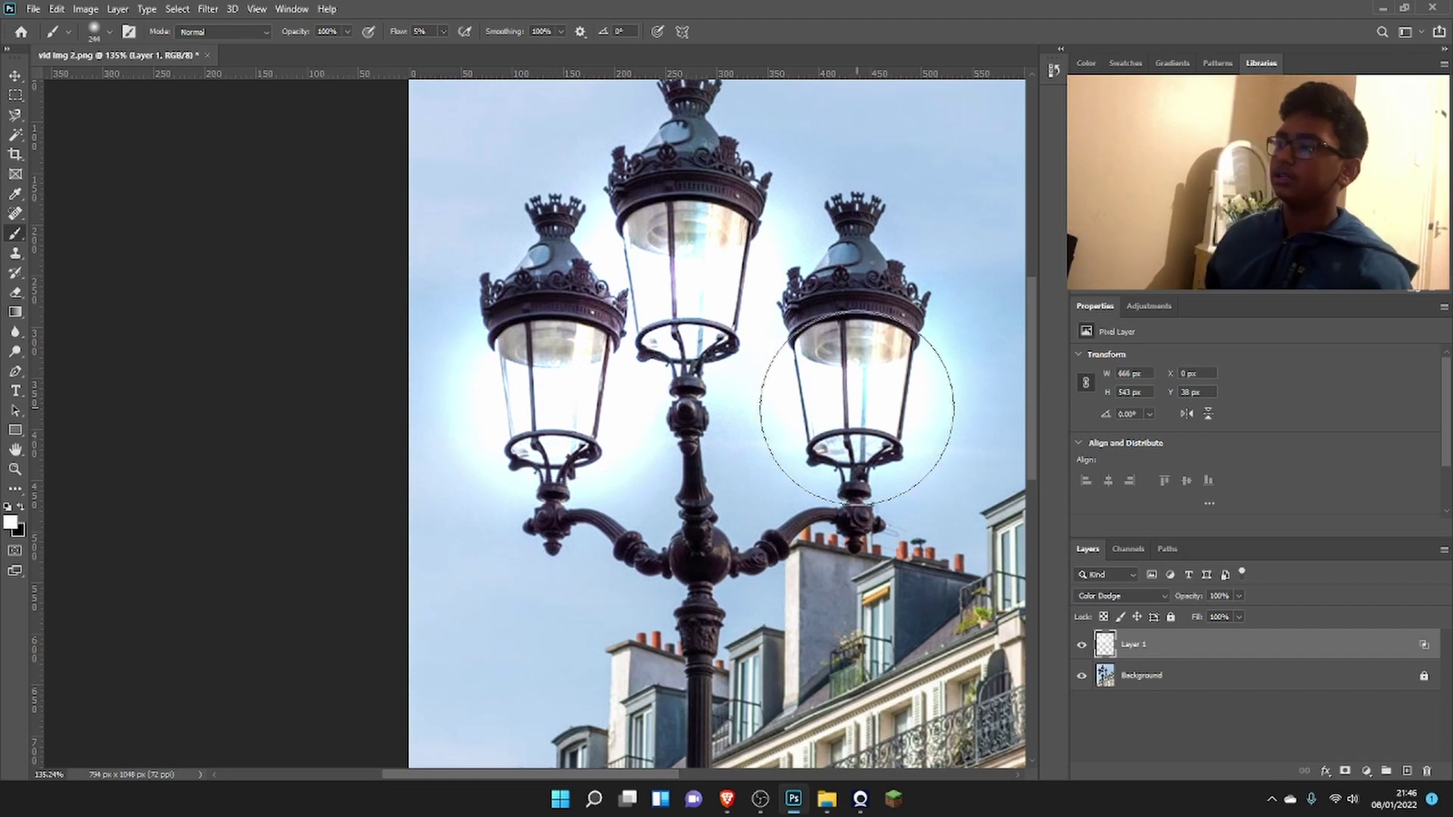
pyautogui.moveTo(691, 266); pyautogui.dragTo(698, 253)
pyautogui.moveTo(846, 405); pyautogui.dragTo(848, 392)
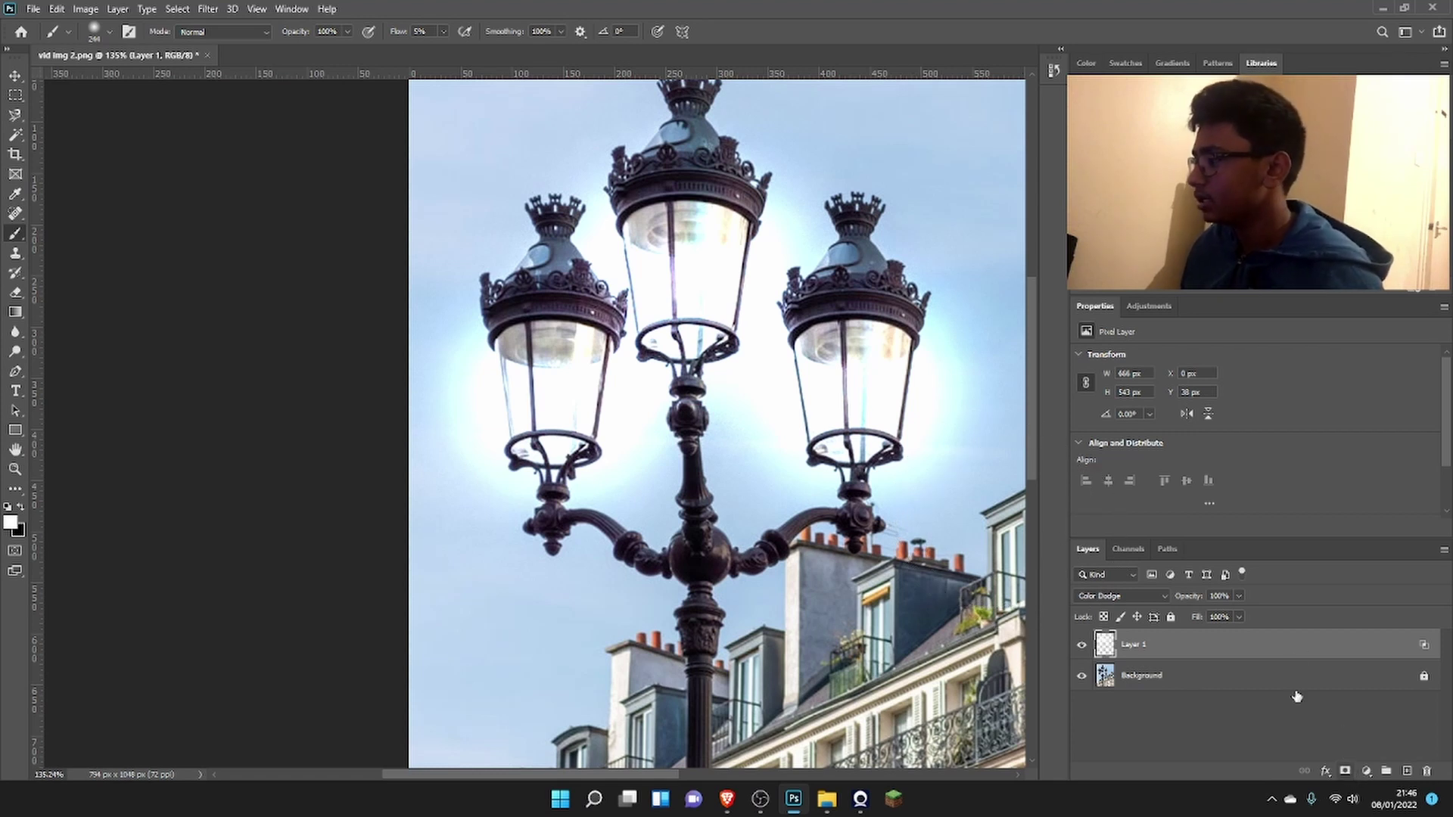
# Rename the Color Dodge layer as Shine and add a layer mask to it
pyautogui.doubleClick(1135, 645)
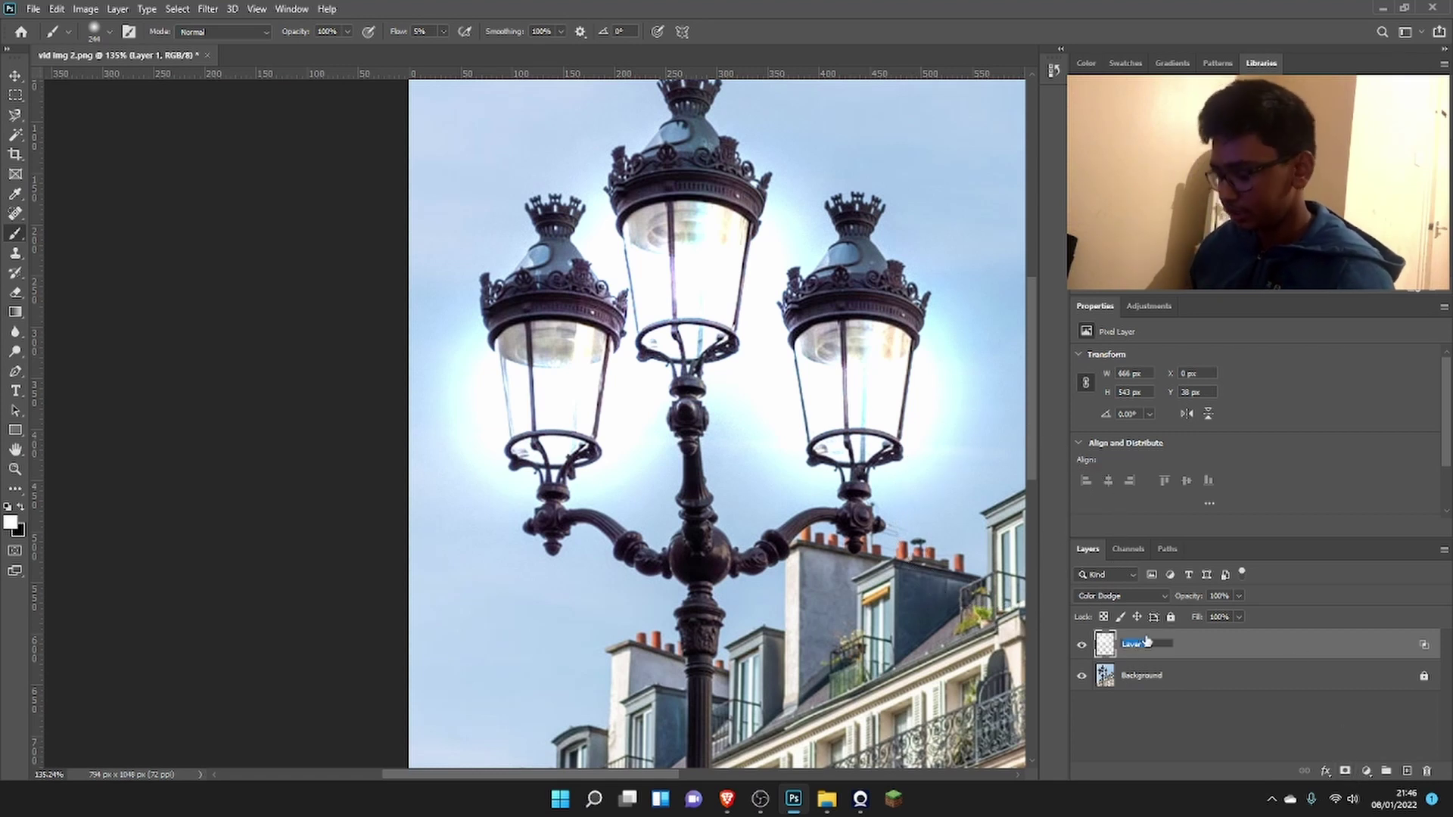
pyautogui.press('Return')
pyautogui.click(1151, 722)
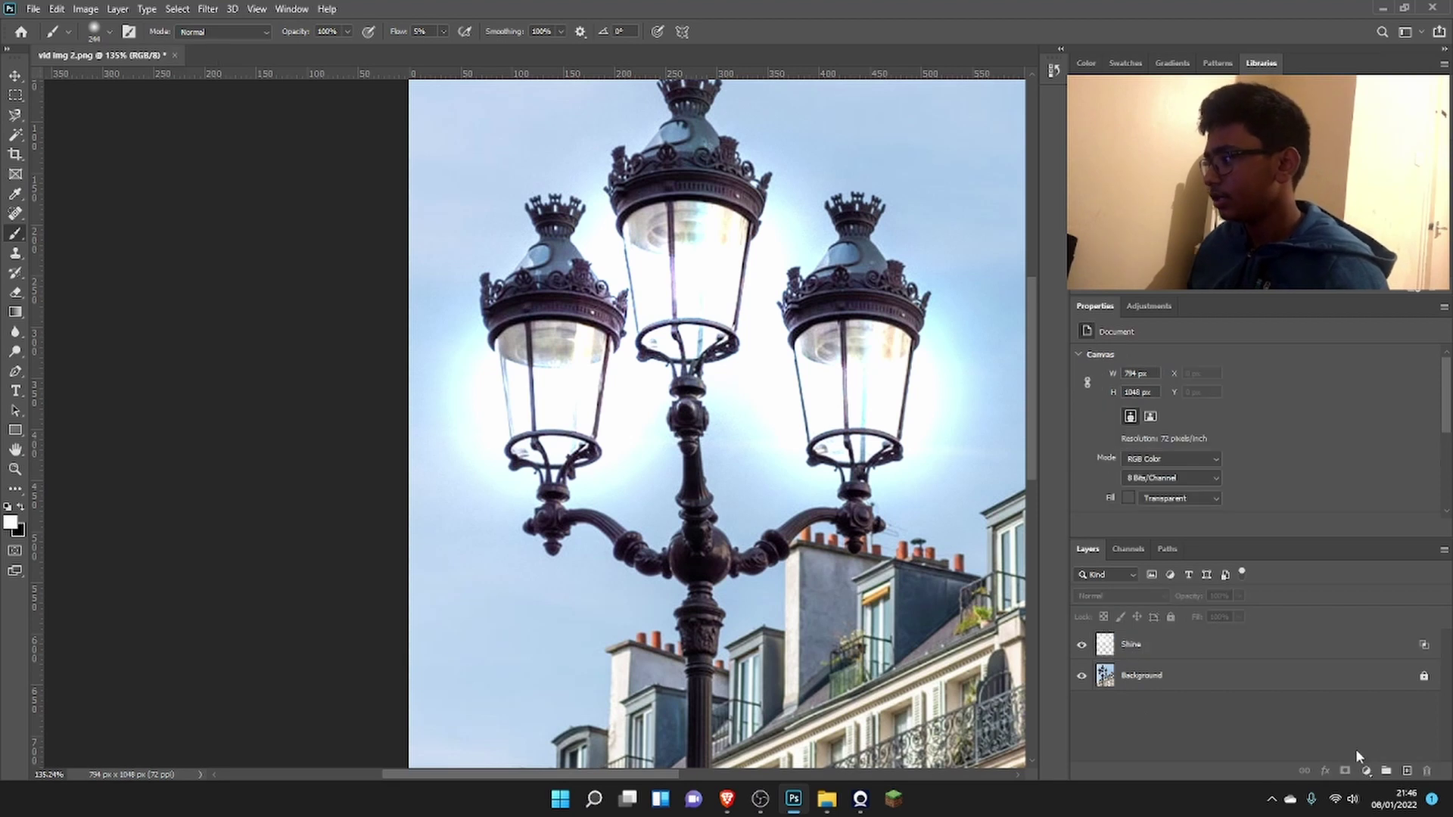
pyautogui.click(1284, 644)
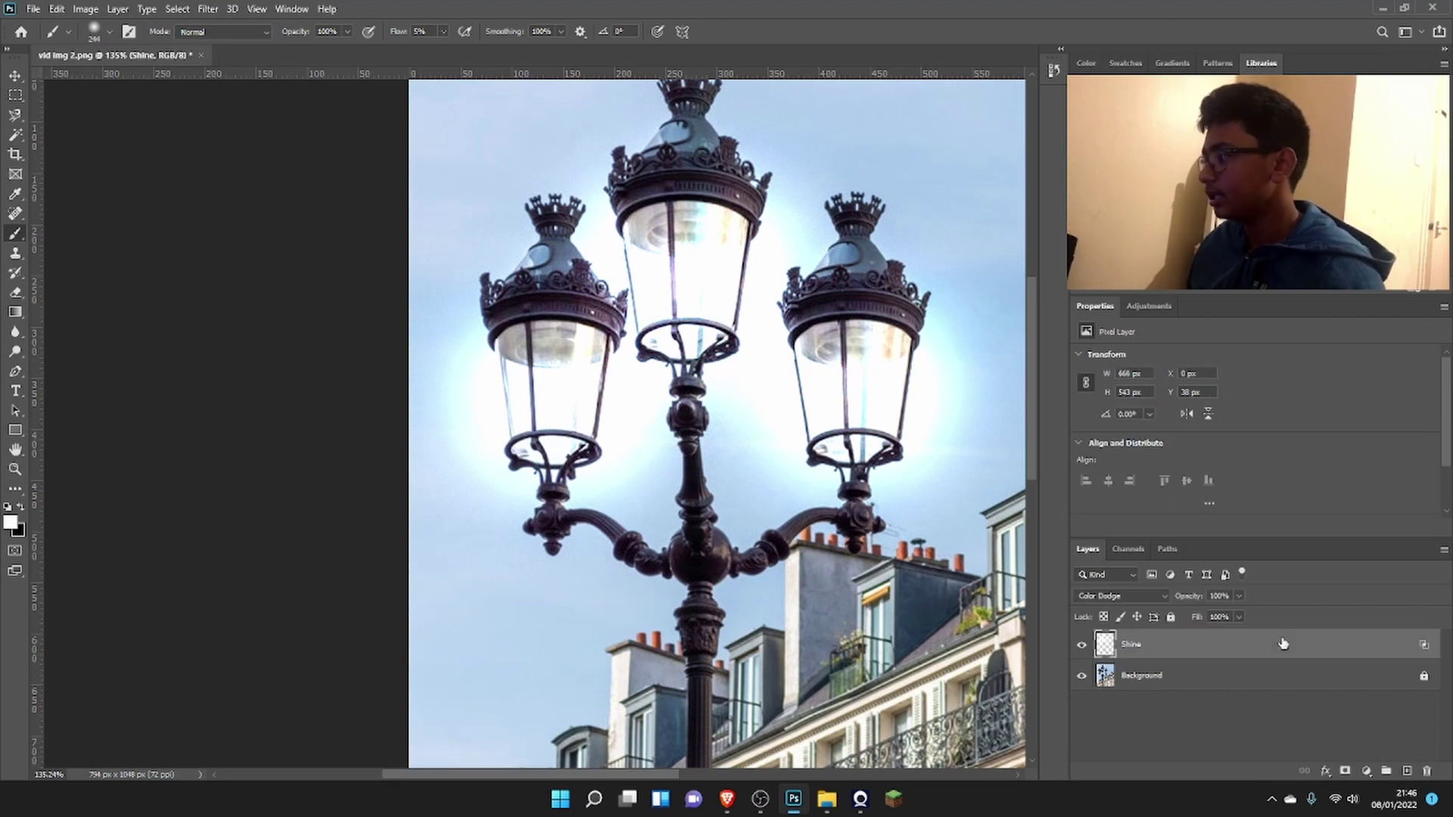
pyautogui.click(1343, 771)
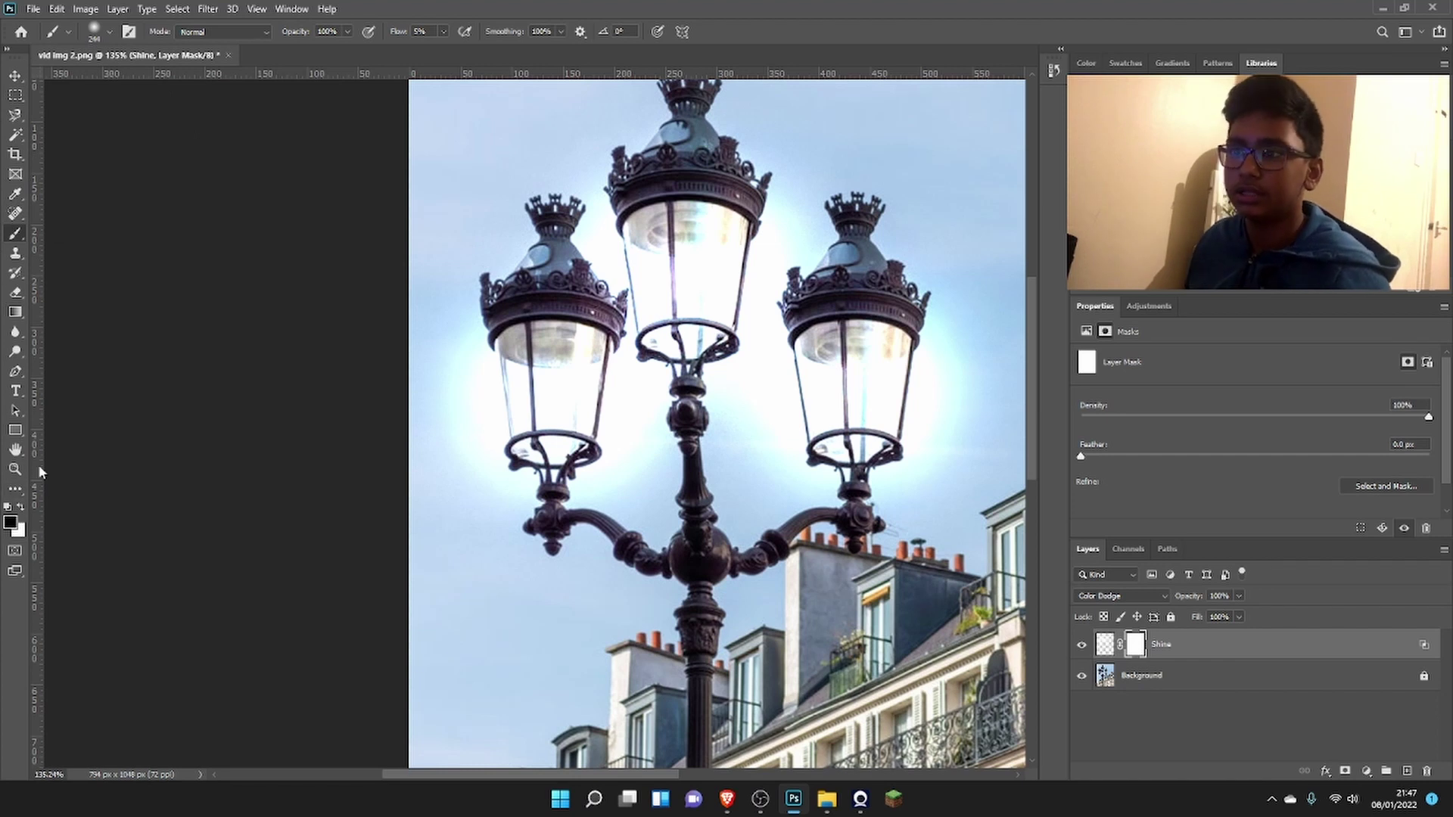
# Shrink the brush and paint black on the Shine mask along the left lamp's outer left metal bar
pyautogui.scroll(5, 528, 420)
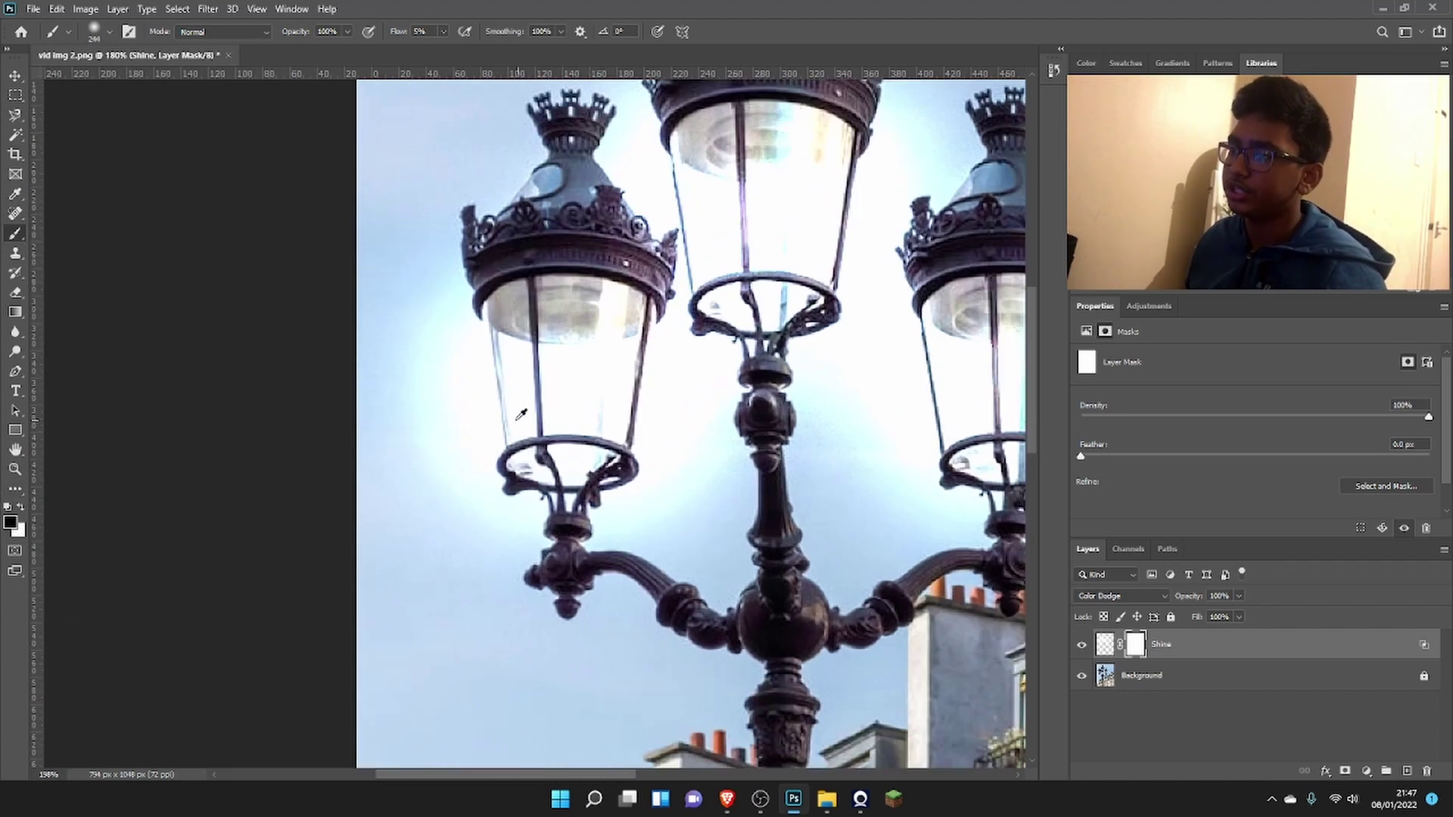
pyautogui.moveTo(572, 350); pyautogui.dragTo(284, 340)
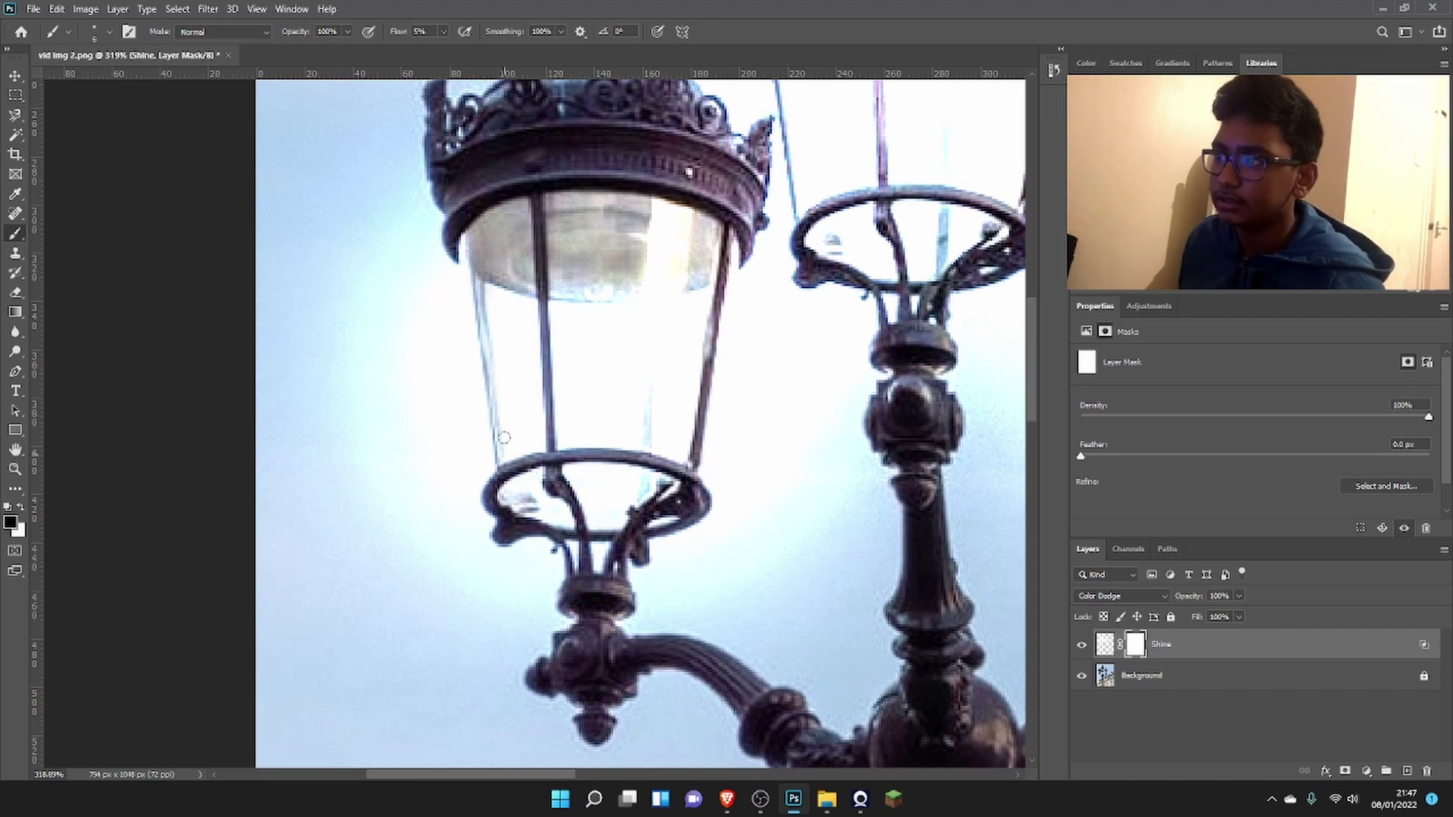
pyautogui.moveTo(469, 237); pyautogui.dragTo(495, 465)
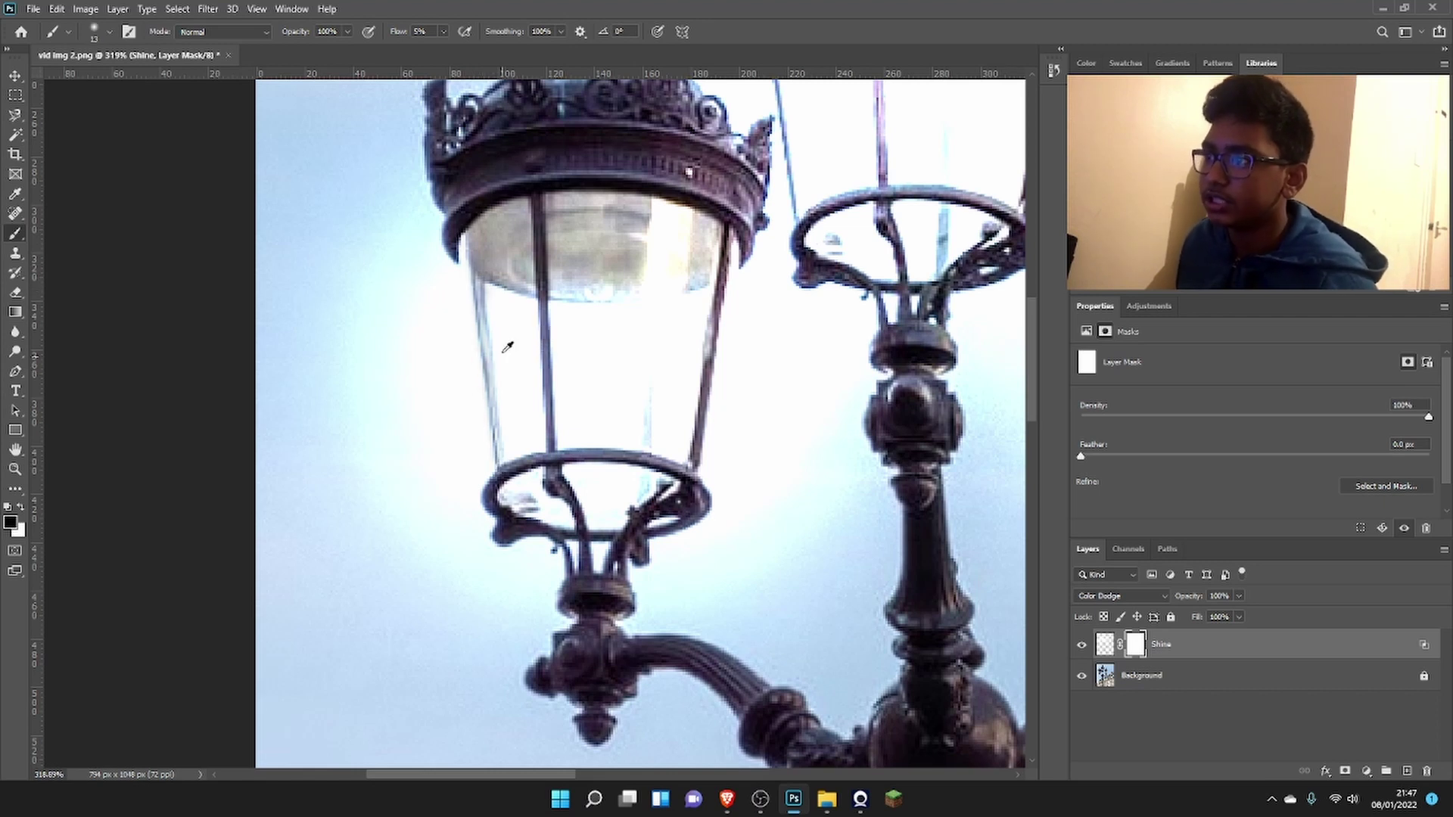
# Set the brush flow to 19% and mask the glow off the left lamp's metal bars
pyautogui.moveTo(399, 32); pyautogui.dragTo(409, 32)
pyautogui.moveTo(485, 307); pyautogui.dragTo(507, 478)
pyautogui.moveTo(538, 352)
pyautogui.mouseDown()
pyautogui.moveTo(553, 314)
pyautogui.moveTo(544, 412)
pyautogui.mouseUp()
pyautogui.moveTo(726, 301); pyautogui.dragTo(692, 415)
pyautogui.hotkey('ctrl', 'z')
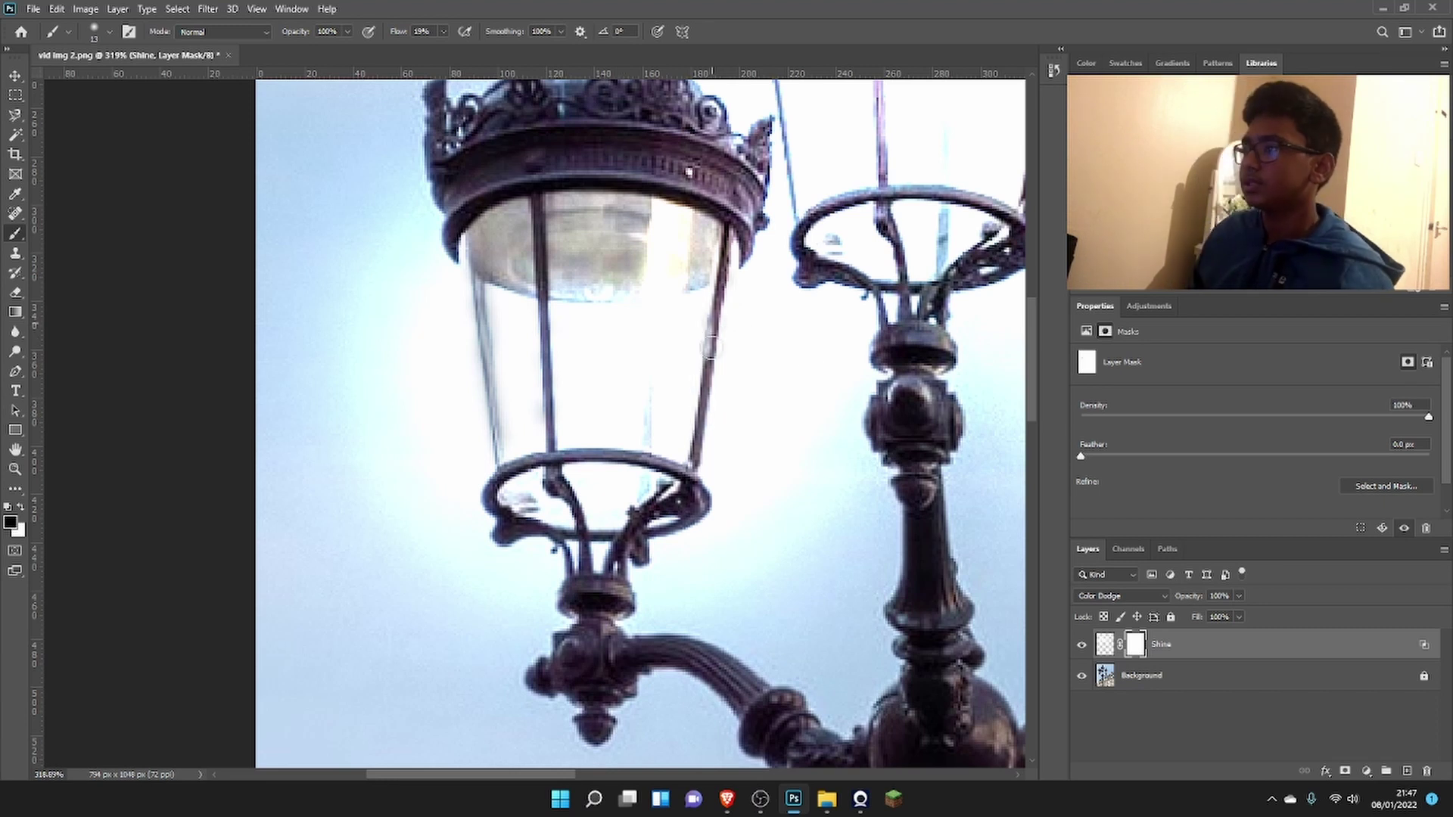
pyautogui.moveTo(711, 324); pyautogui.dragTo(705, 355)
# Mask the glow off the middle lamp's central metal bar with a smaller brush, undoing the first stroke
pyautogui.moveTo(805, 314); pyautogui.dragTo(512, 467)
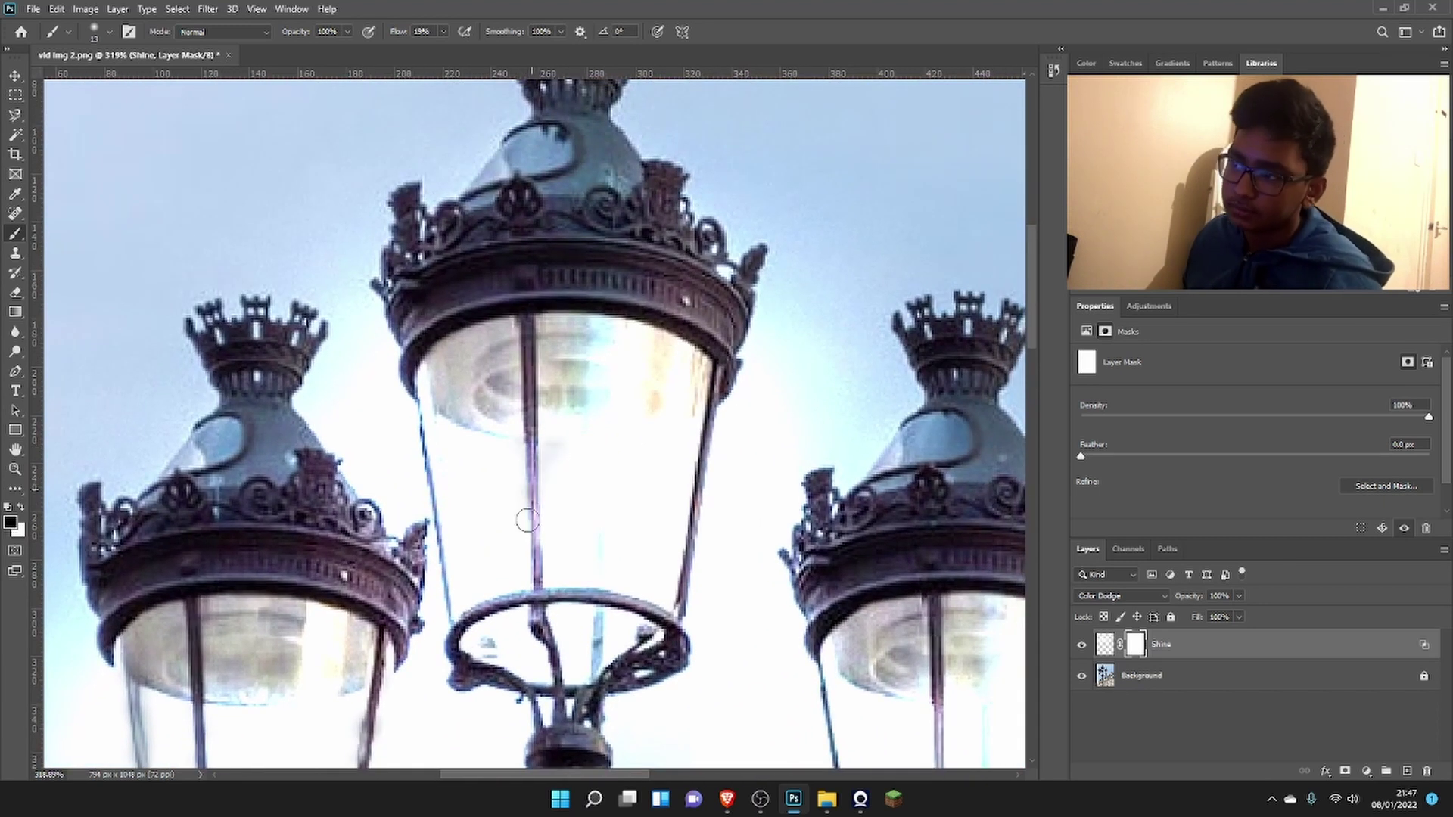
pyautogui.moveTo(534, 564); pyautogui.dragTo(528, 431)
pyautogui.hotkey('ctrl', 'z')
pyautogui.keyDown('alt'); pyautogui.rightClick(529, 438); pyautogui.keyUp('alt')
pyautogui.keyDown('shift'); pyautogui.click(537, 568); pyautogui.keyUp('shift')
pyautogui.keyDown('shift'); pyautogui.click(530, 442); pyautogui.keyUp('shift')
# Mask the glow off the right lamp's central metal bar, up to the lamp's cap
pyautogui.moveTo(787, 478)
pyautogui.mouseDown()
pyautogui.moveTo(418, 307)
pyautogui.moveTo(409, 288)
pyautogui.mouseUp()
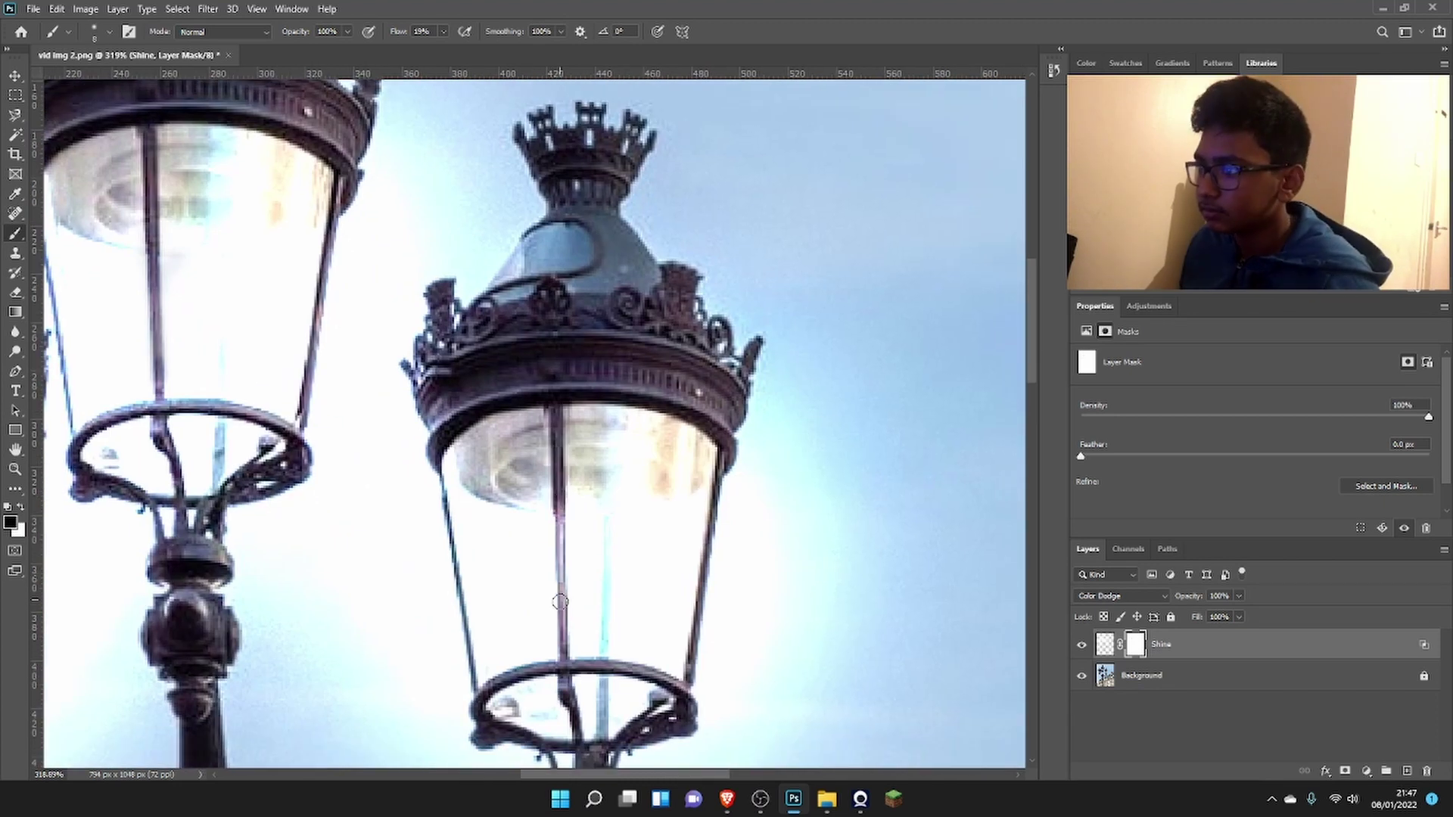
pyautogui.moveTo(562, 619); pyautogui.dragTo(556, 495)
pyautogui.moveTo(561, 647); pyautogui.dragTo(557, 492)
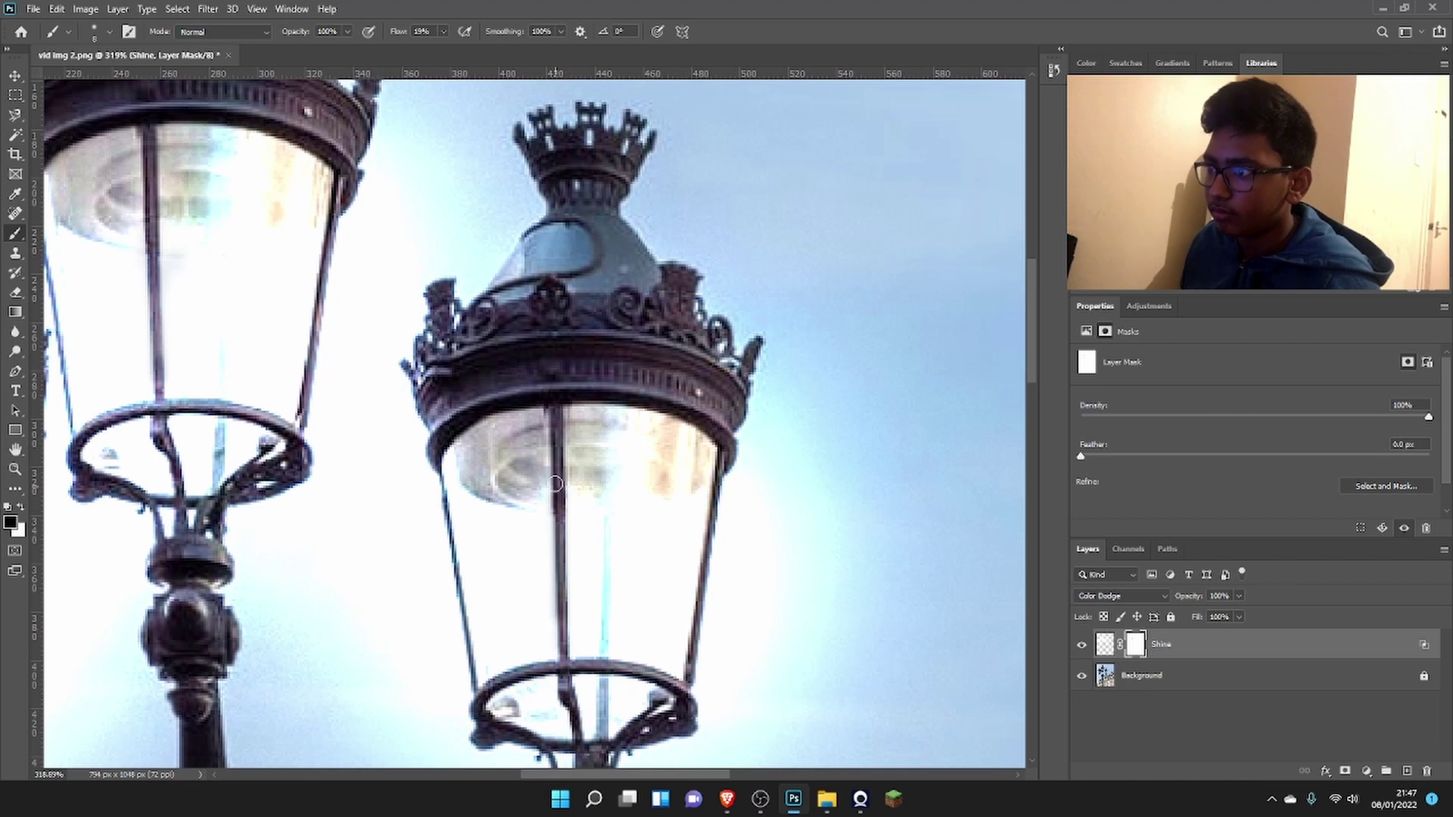
pyautogui.keyDown('shift'); pyautogui.click(557, 409); pyautogui.keyUp('shift')
pyautogui.scroll(-7, 740, 456)
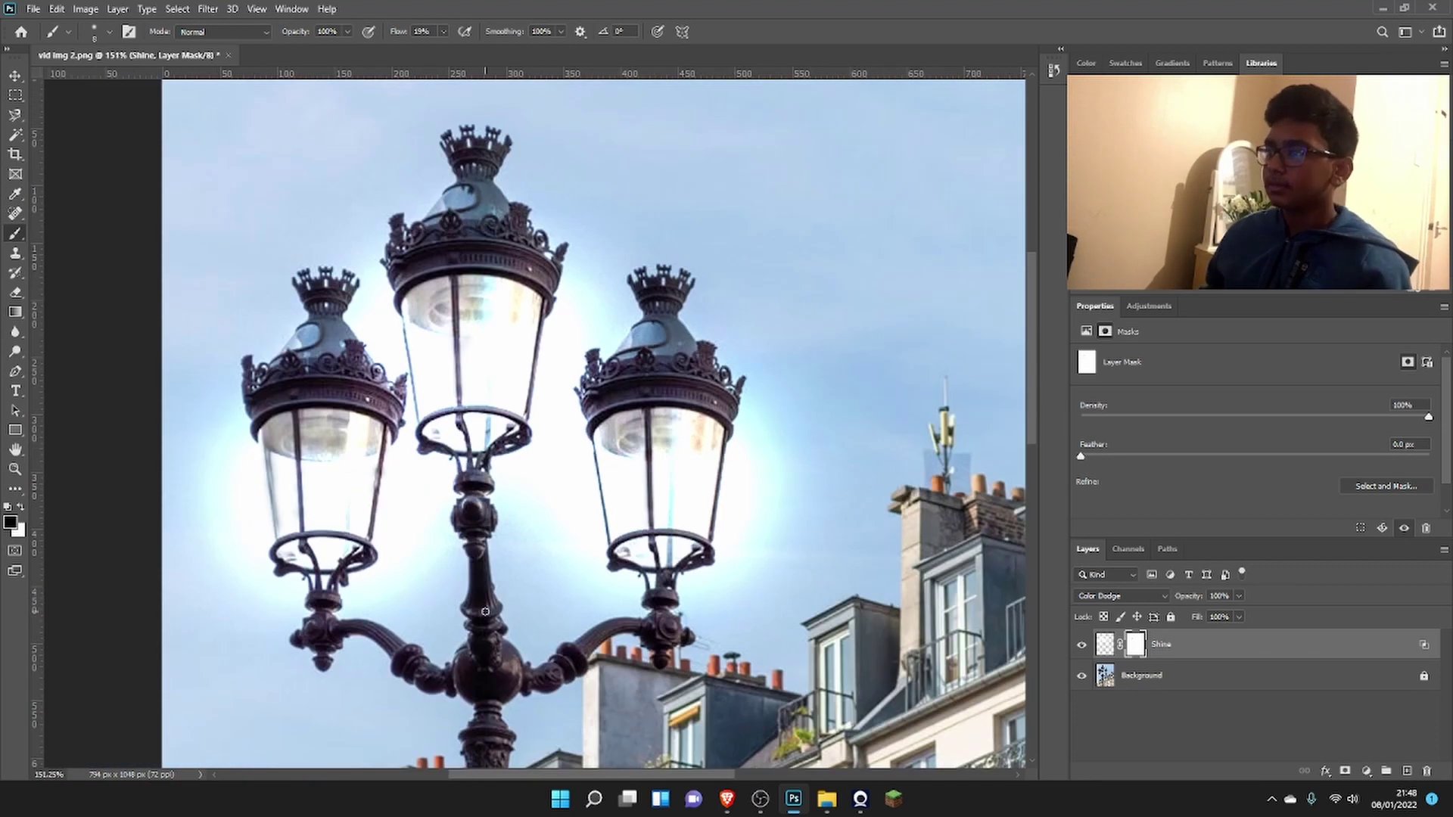
pyautogui.scroll(-4, 497, 609)
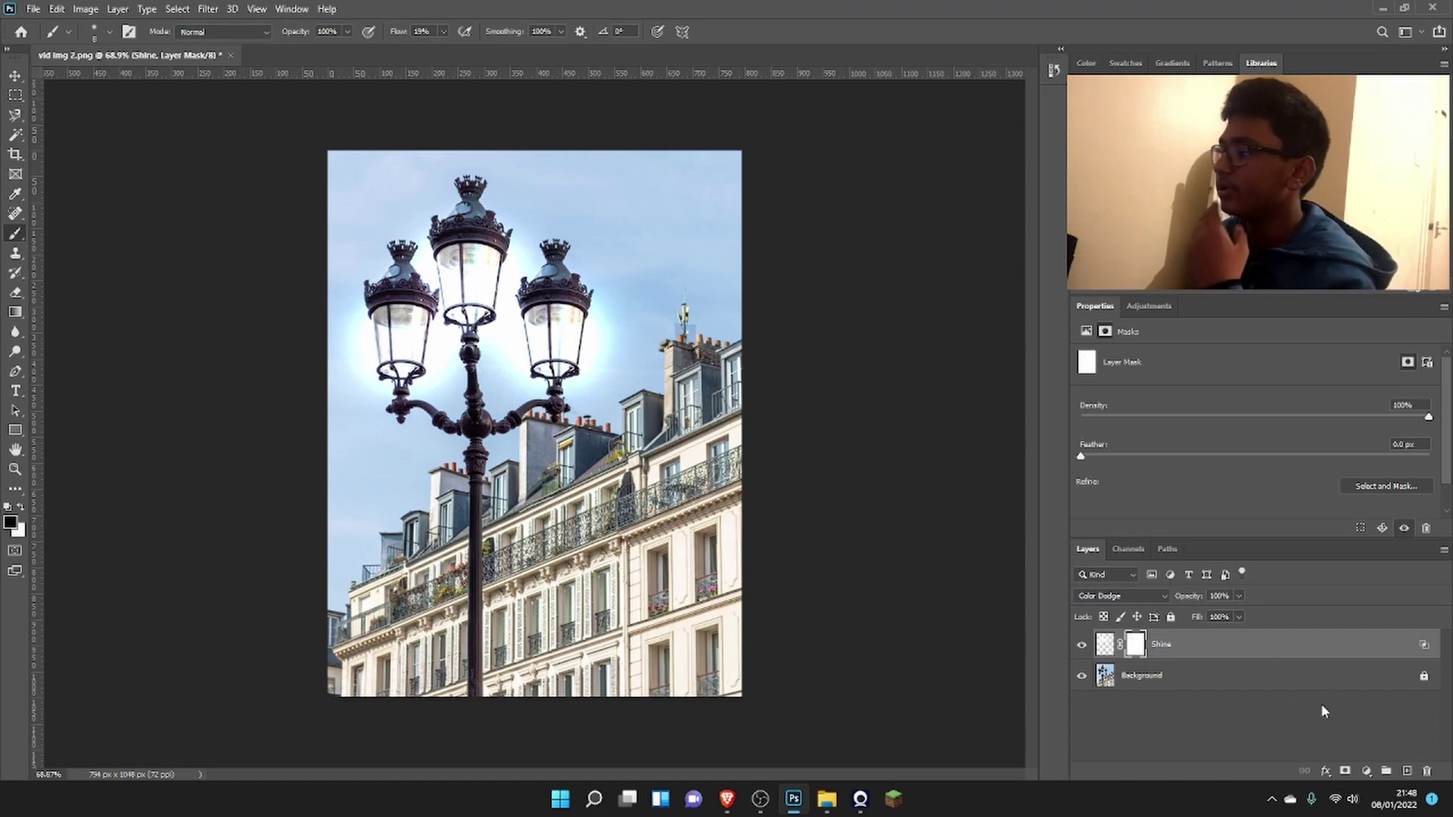
# Add a Color Lookup adjustment layer above the Background and apply the EdgyAmber.3DL LUT
pyautogui.click(1192, 675)
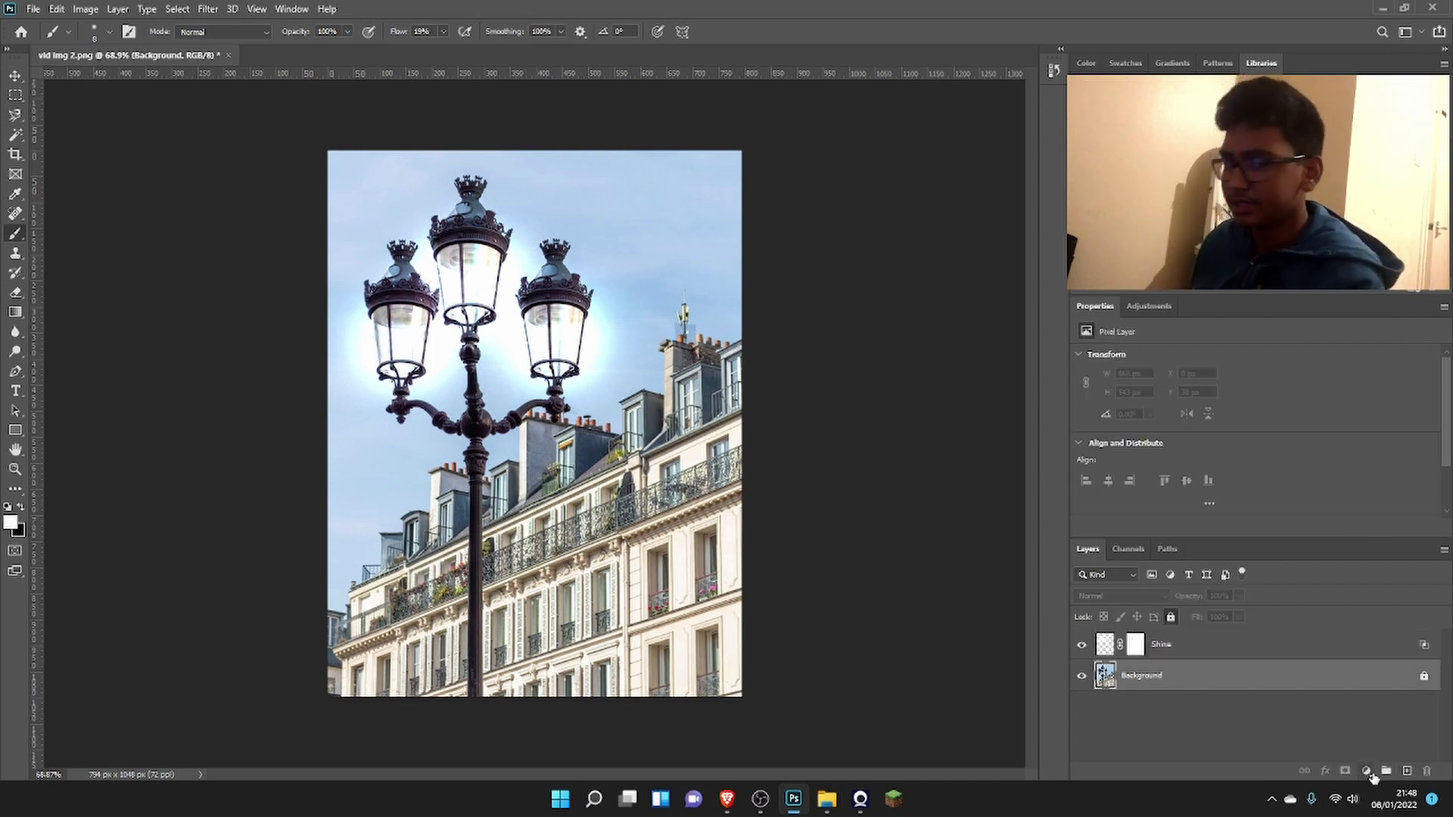
pyautogui.click(1368, 772)
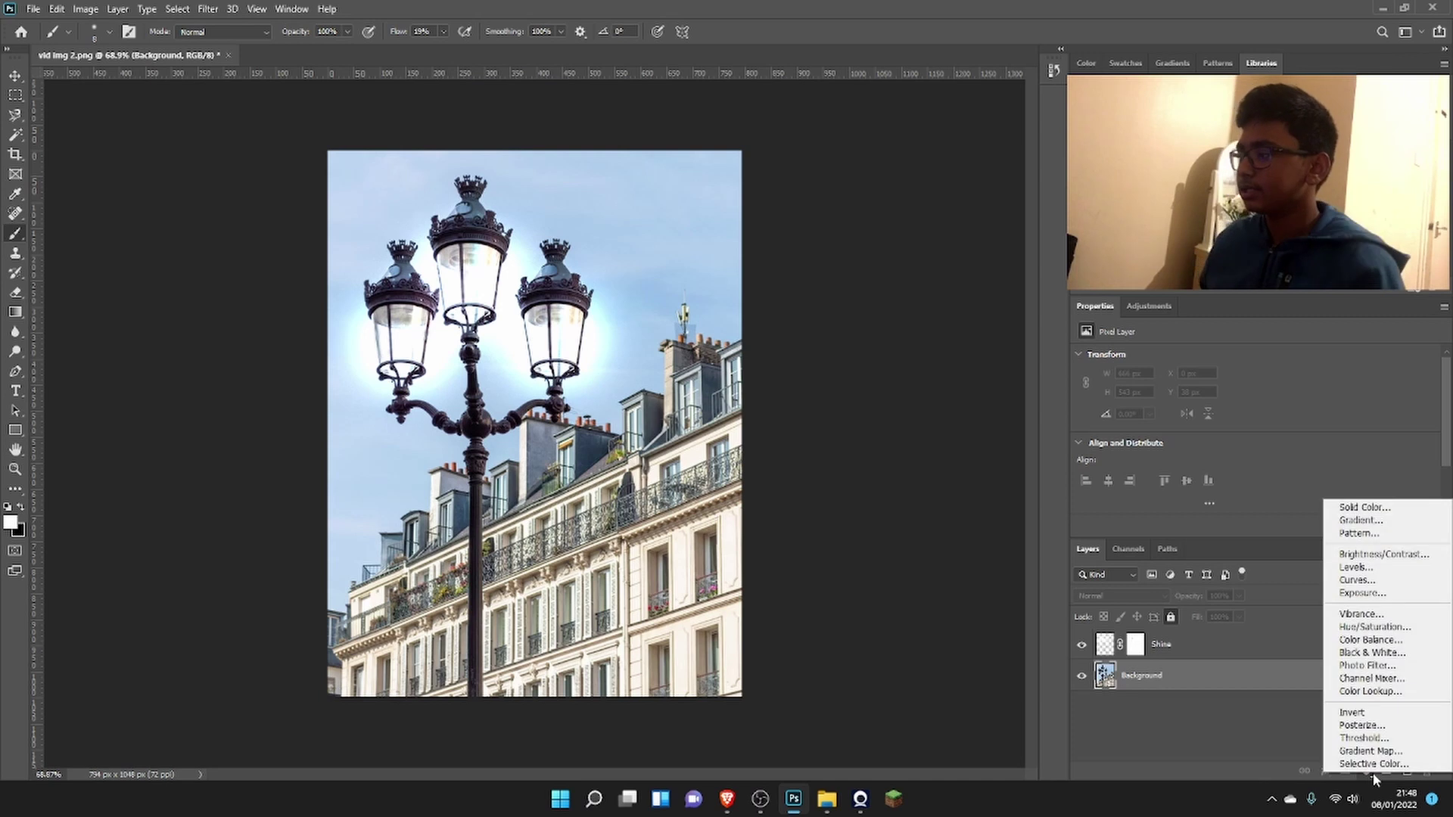
pyautogui.click(1371, 691)
pyautogui.click(1180, 357)
pyautogui.click(1193, 357)
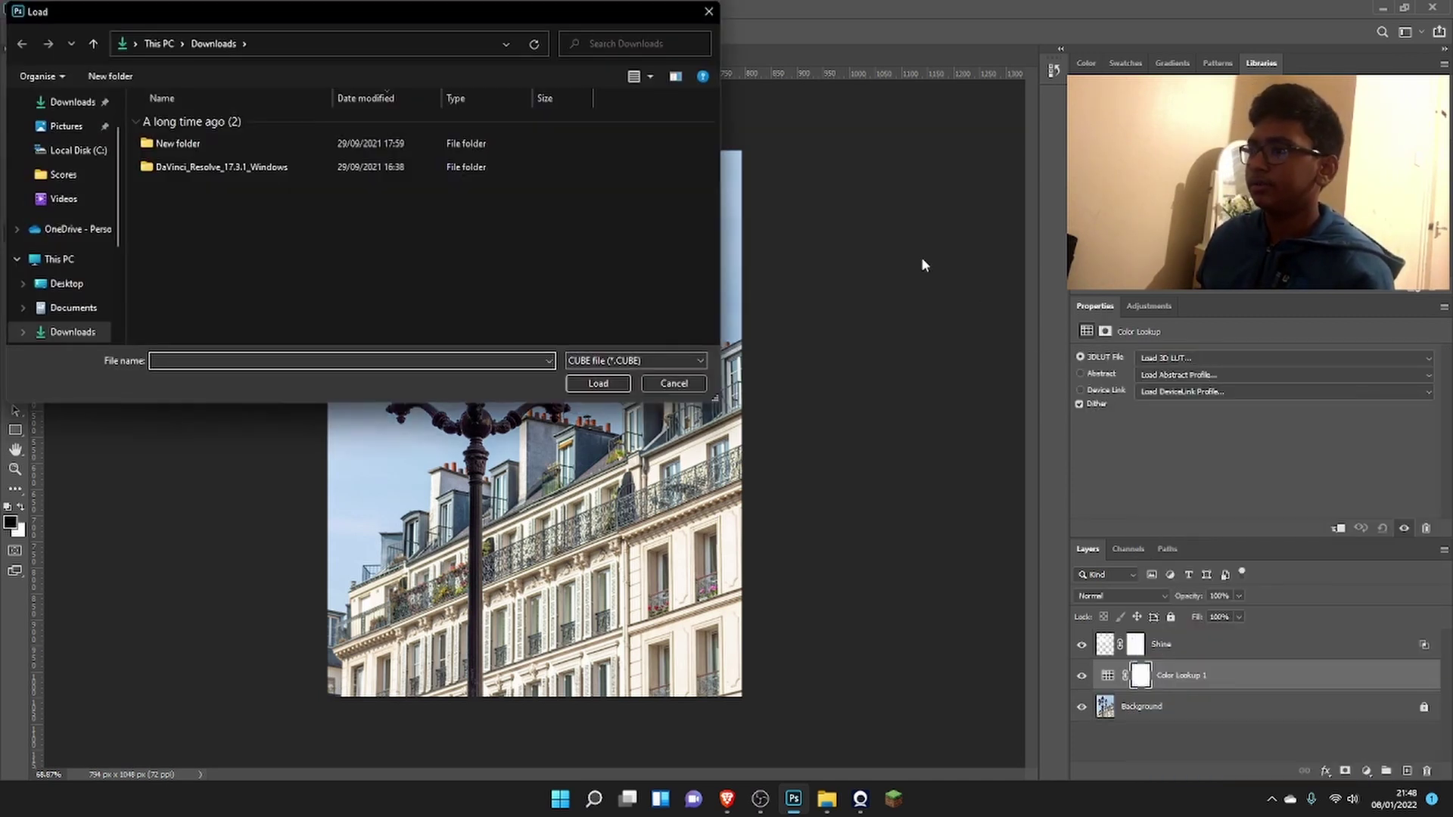
pyautogui.click(694, 14)
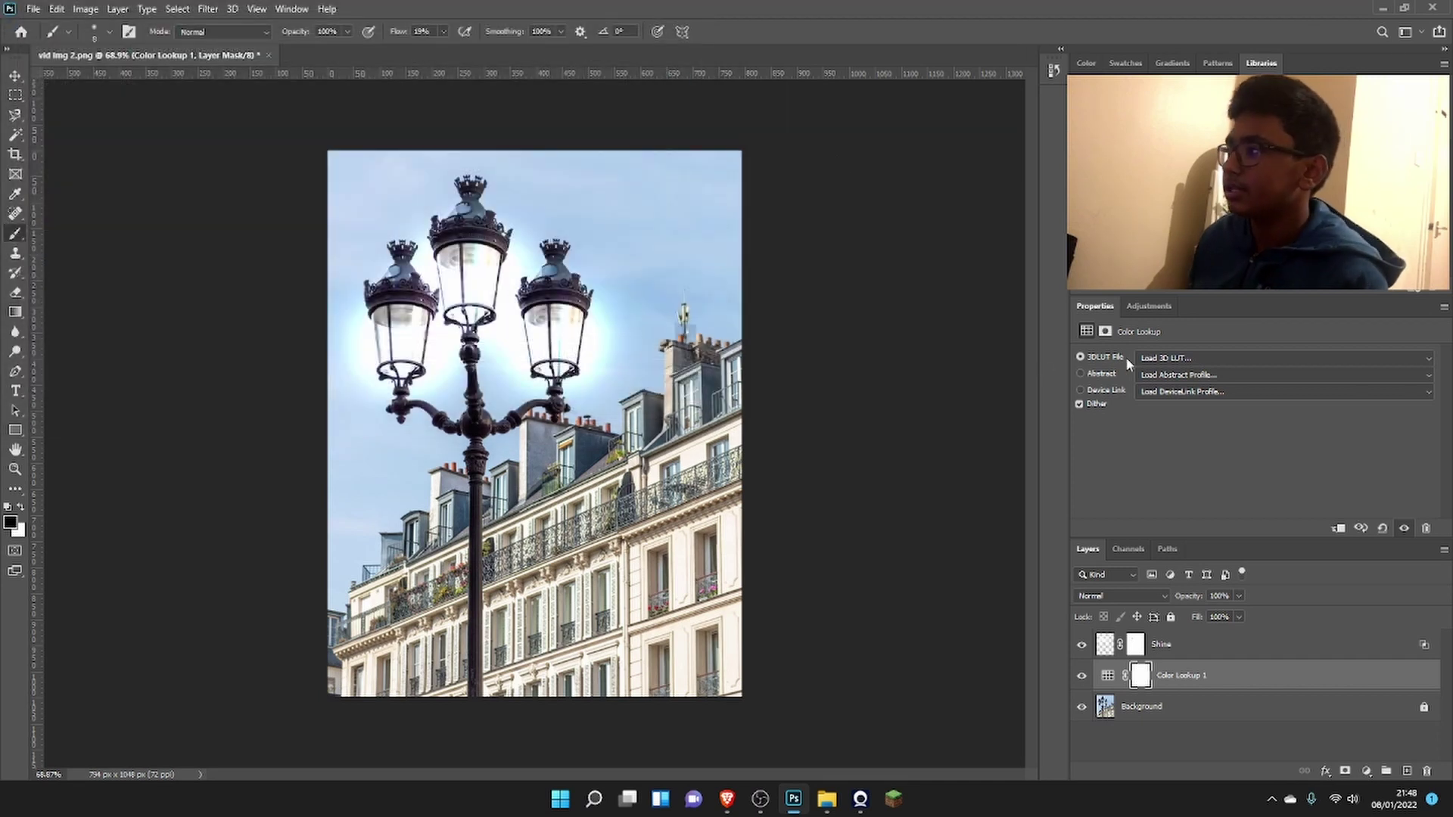
pyautogui.click(1163, 361)
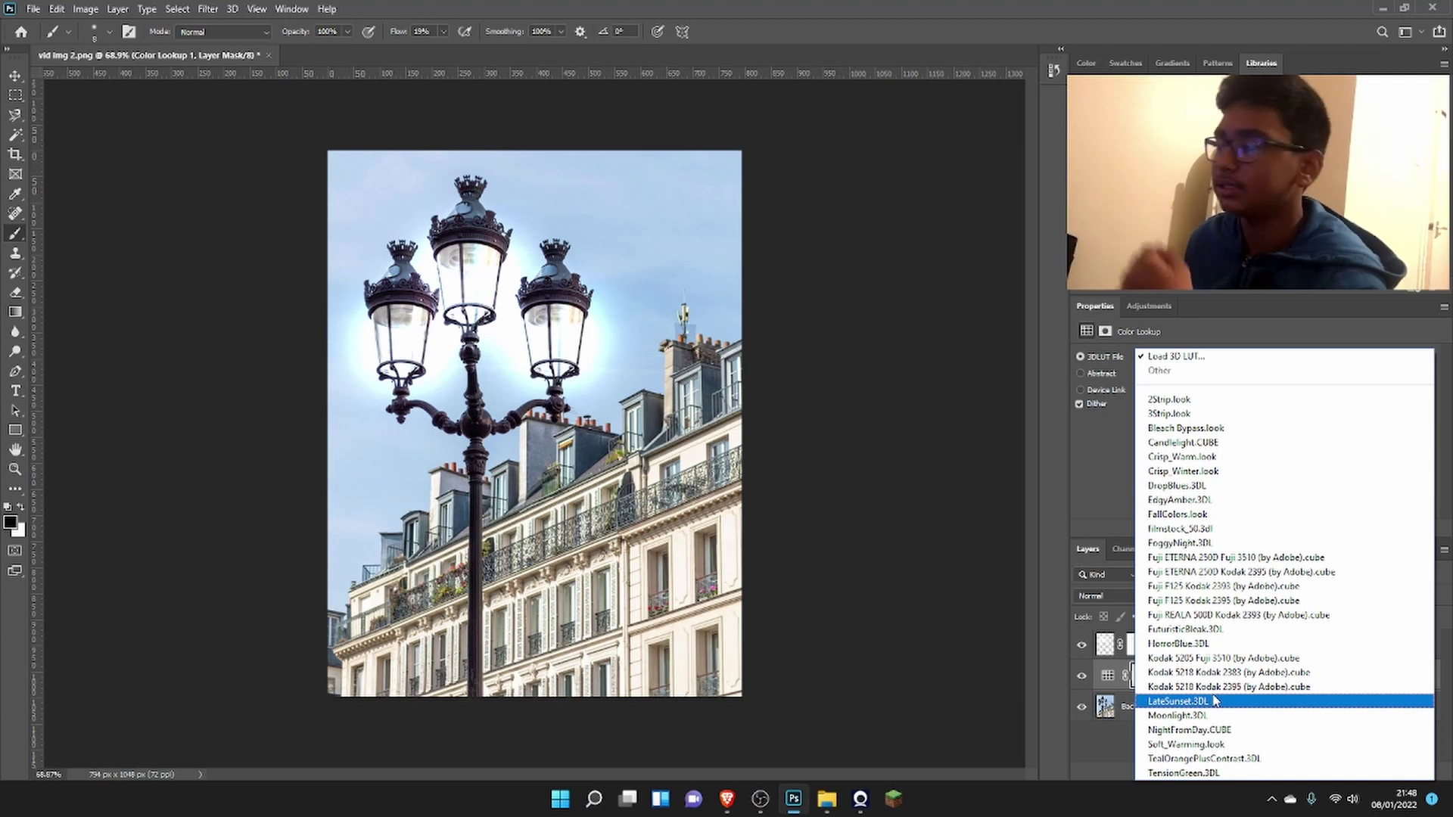
pyautogui.click(1224, 502)
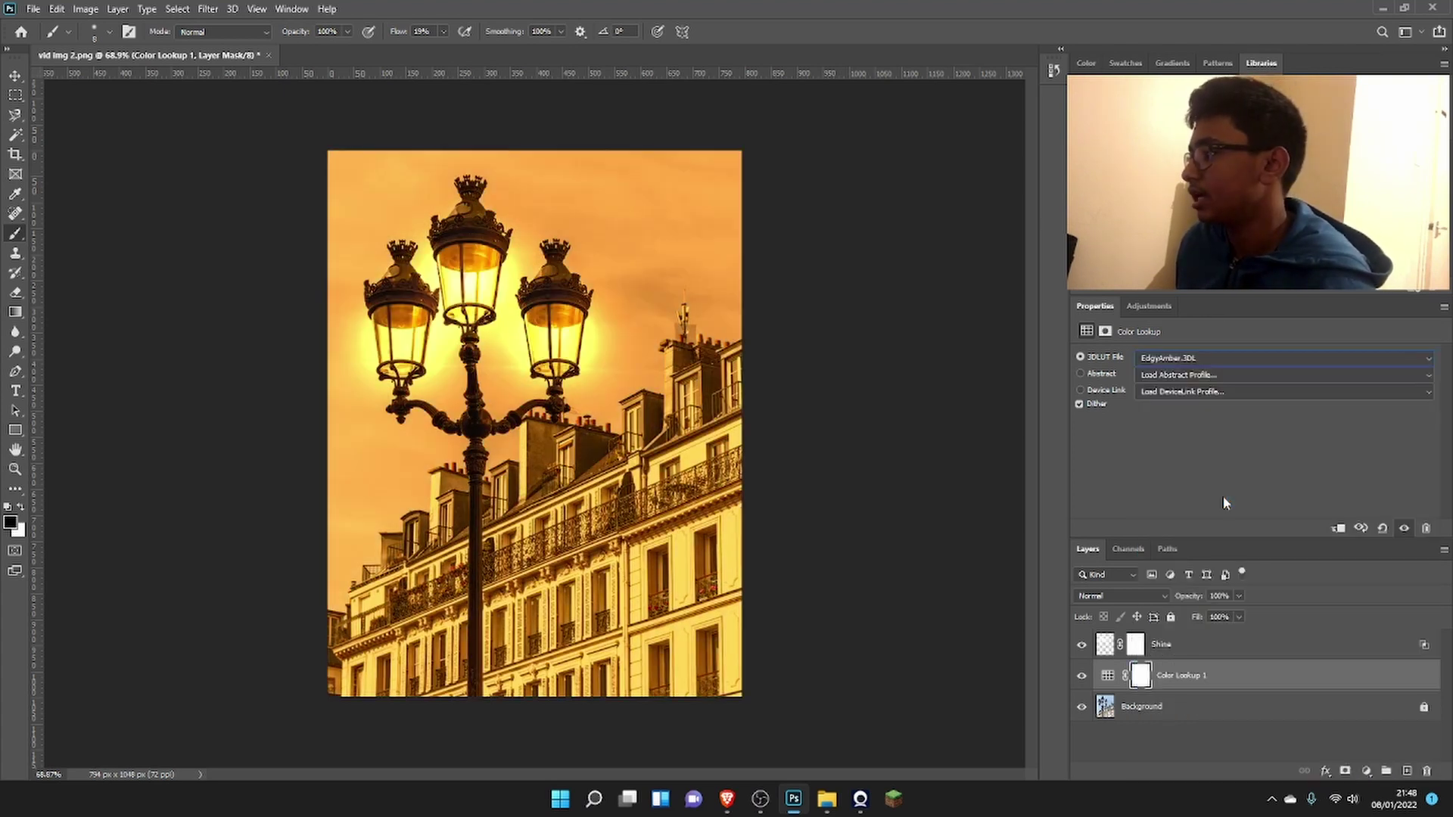
# Move the Color Lookup layer above Shine and clip it to the Shine layer
pyautogui.moveTo(1230, 679); pyautogui.dragTo(1233, 647)
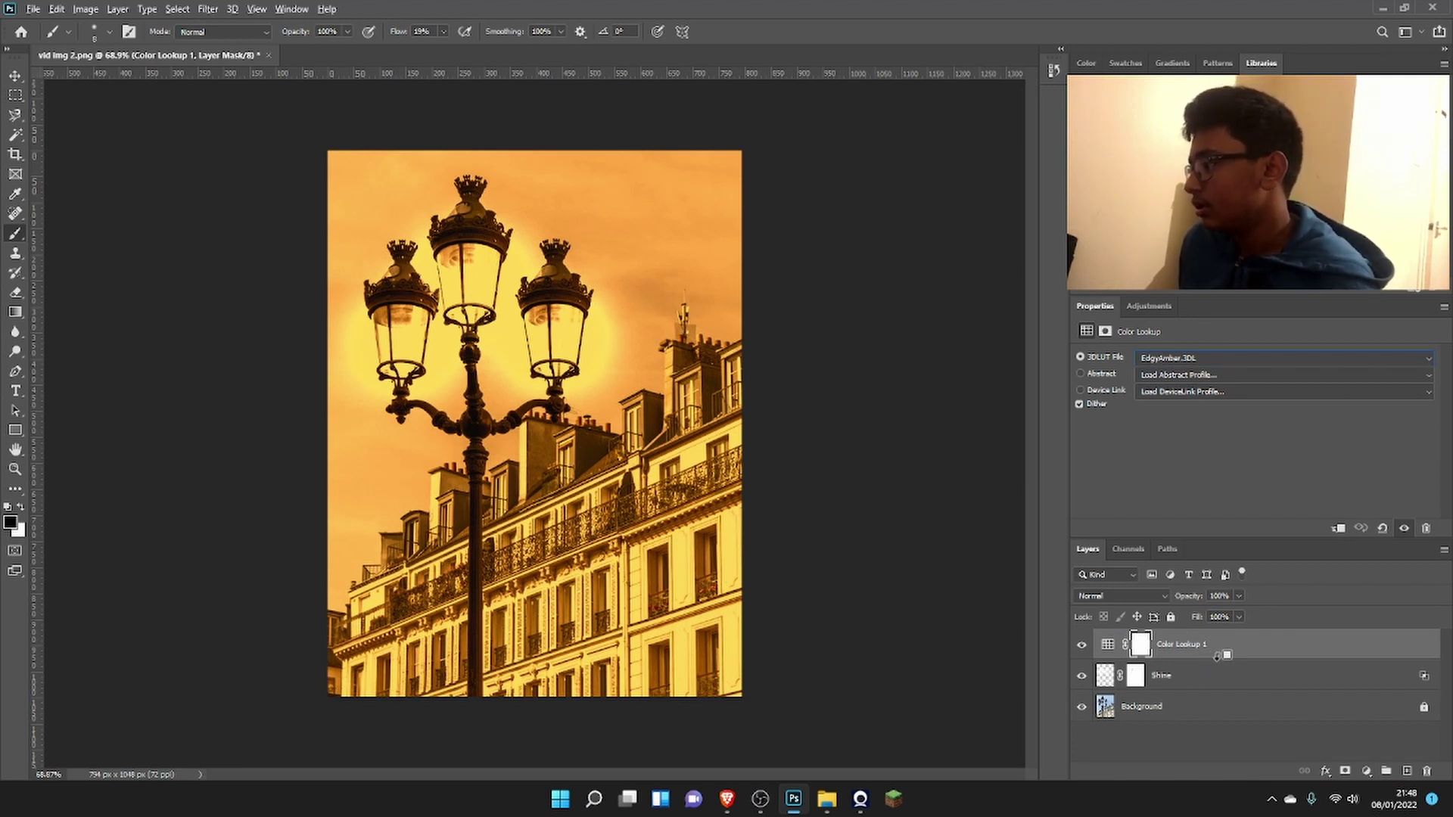
pyautogui.keyDown('alt'); pyautogui.click(1217, 656); pyautogui.keyUp('alt')
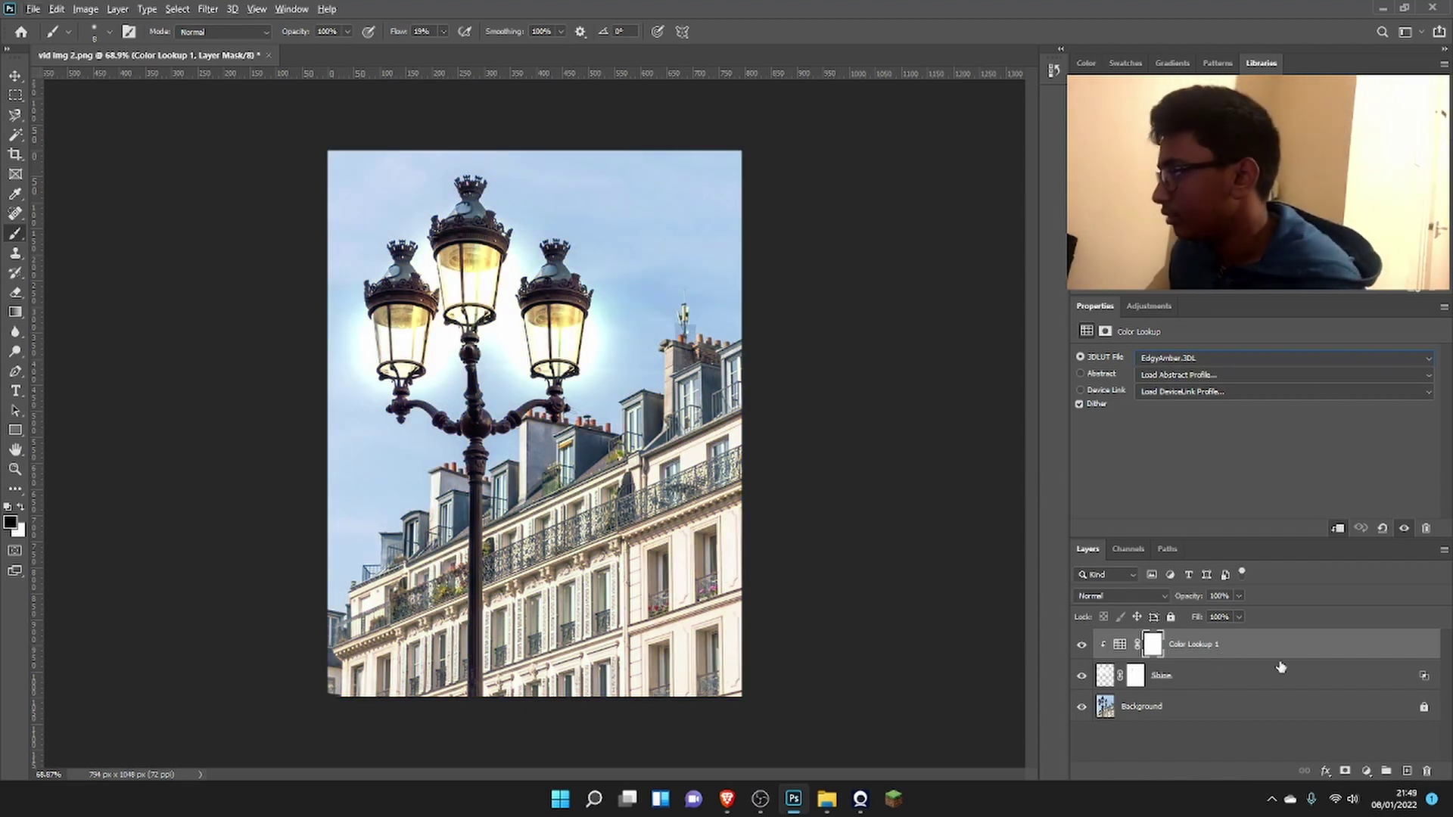
pyautogui.keyDown('alt'); pyautogui.click(1214, 655); pyautogui.keyUp('alt')
pyautogui.keyDown('alt'); pyautogui.click(1213, 654); pyautogui.keyUp('alt')
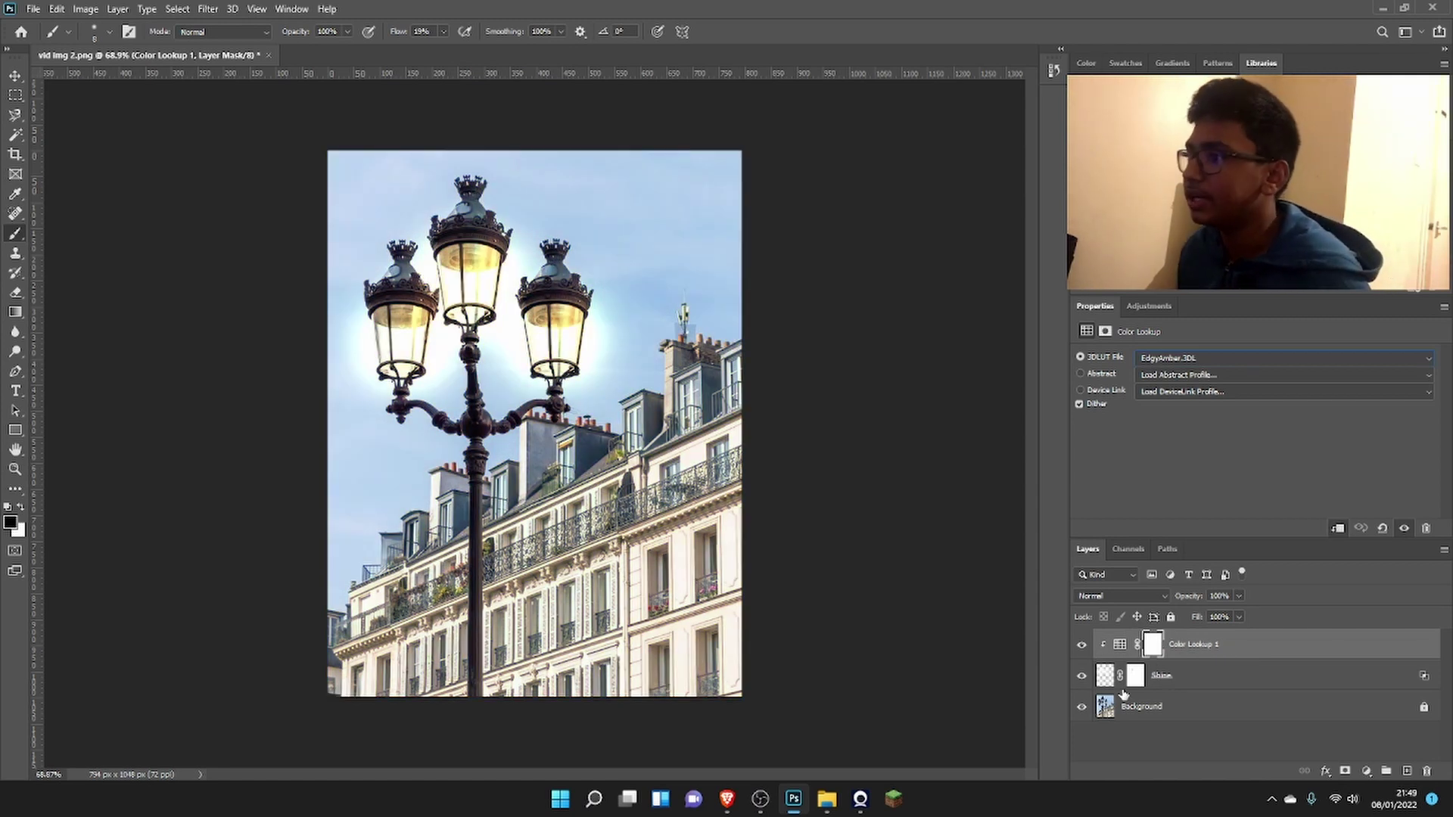
# Add a second Color Lookup adjustment layer directly above the Background
pyautogui.click(1234, 678)
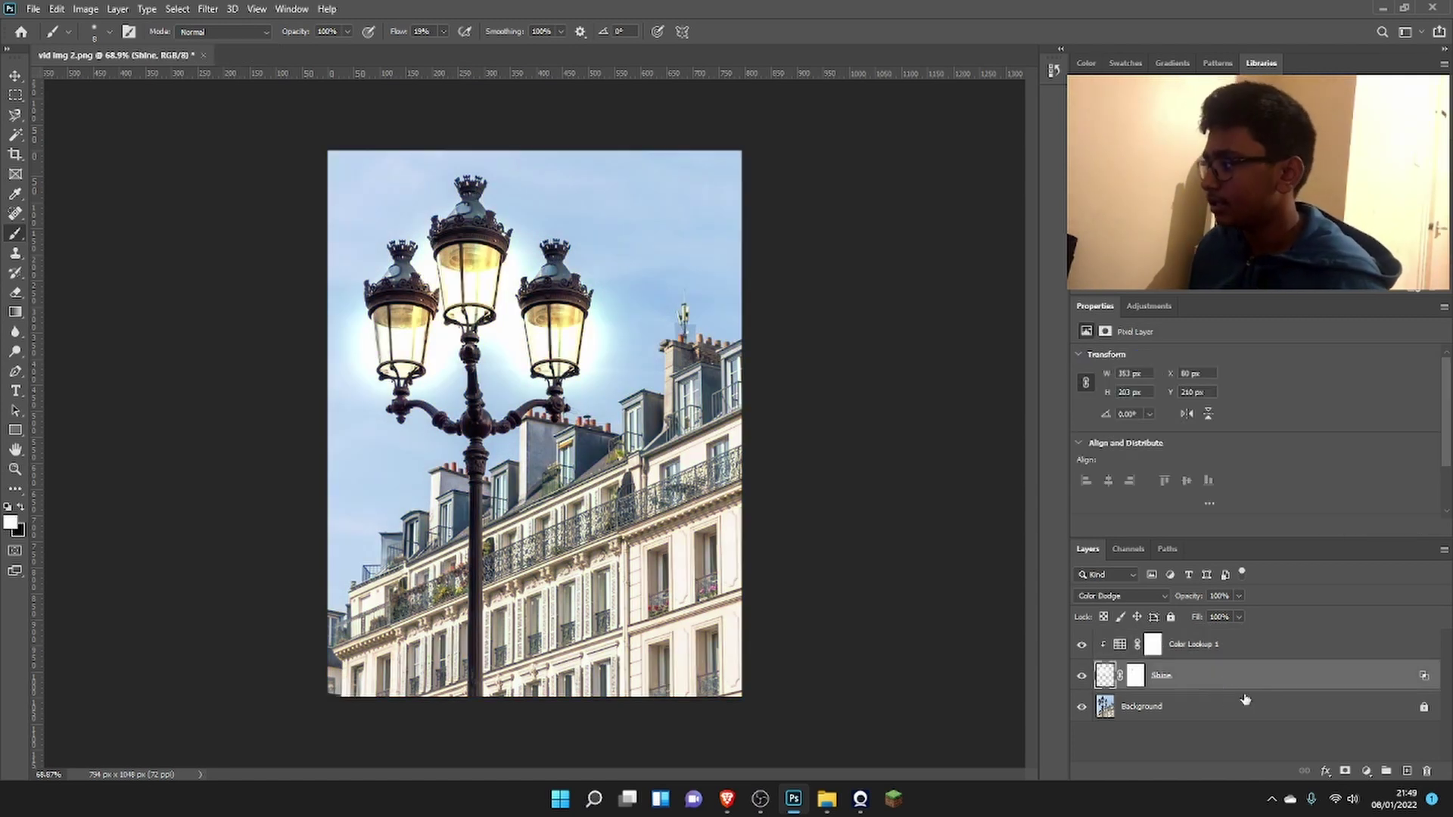
pyautogui.click(1245, 704)
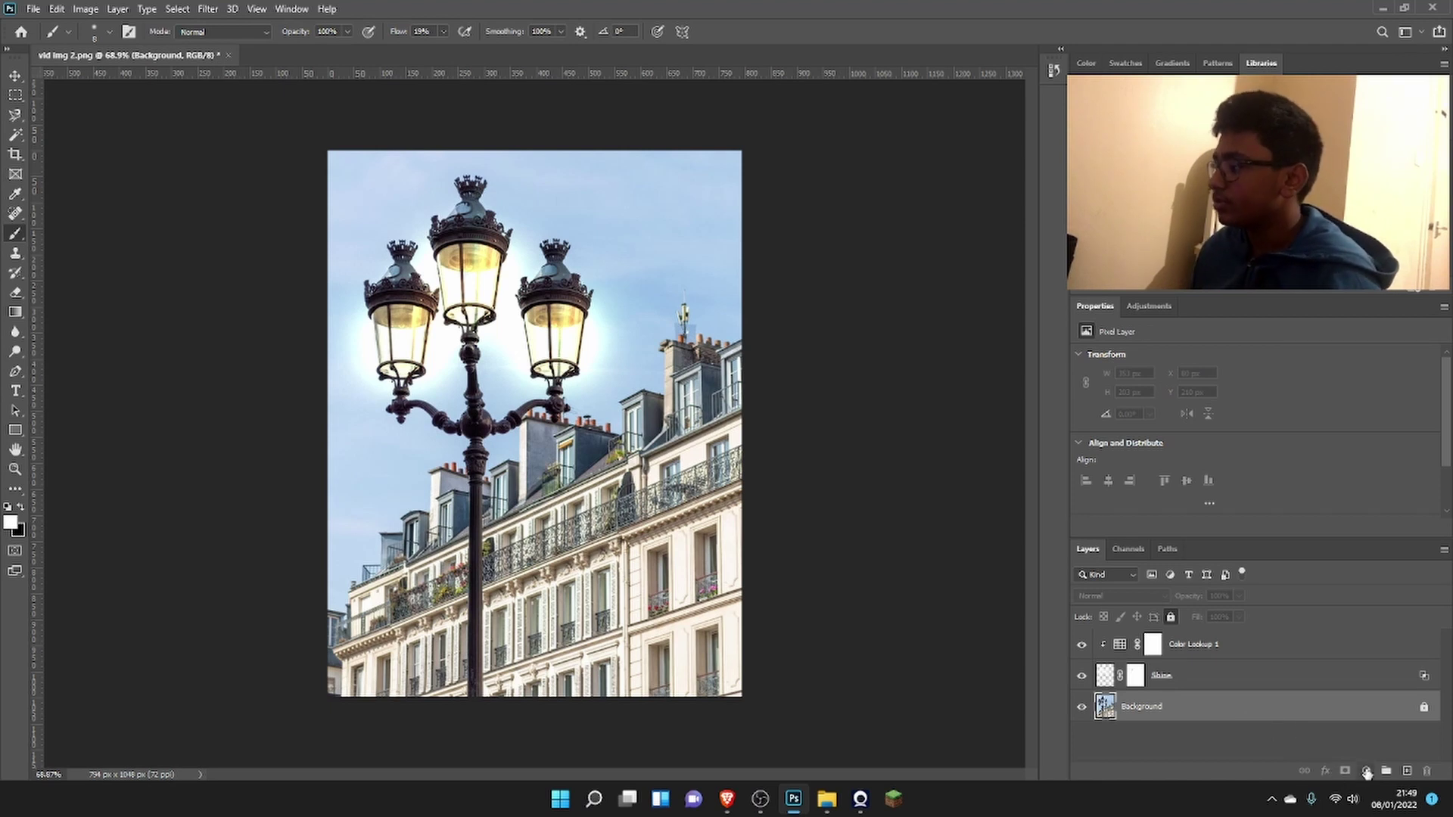
pyautogui.click(1366, 771)
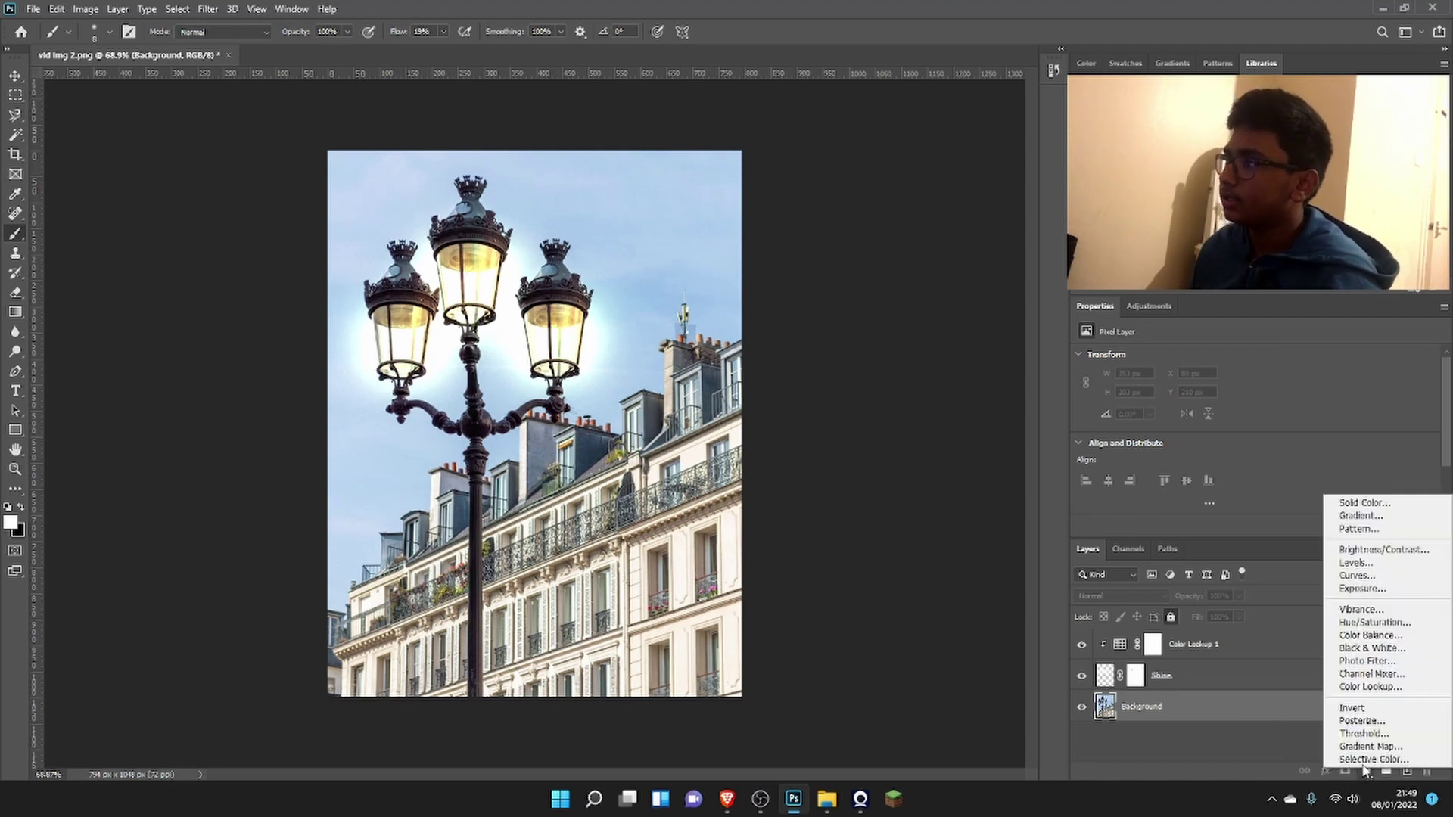
pyautogui.click(1389, 686)
# Try the Bleach Bypass.look, HorrorBlue.3DL and LateSunset.3DL LUTs on the new Color Lookup layer
pyautogui.click(1299, 359)
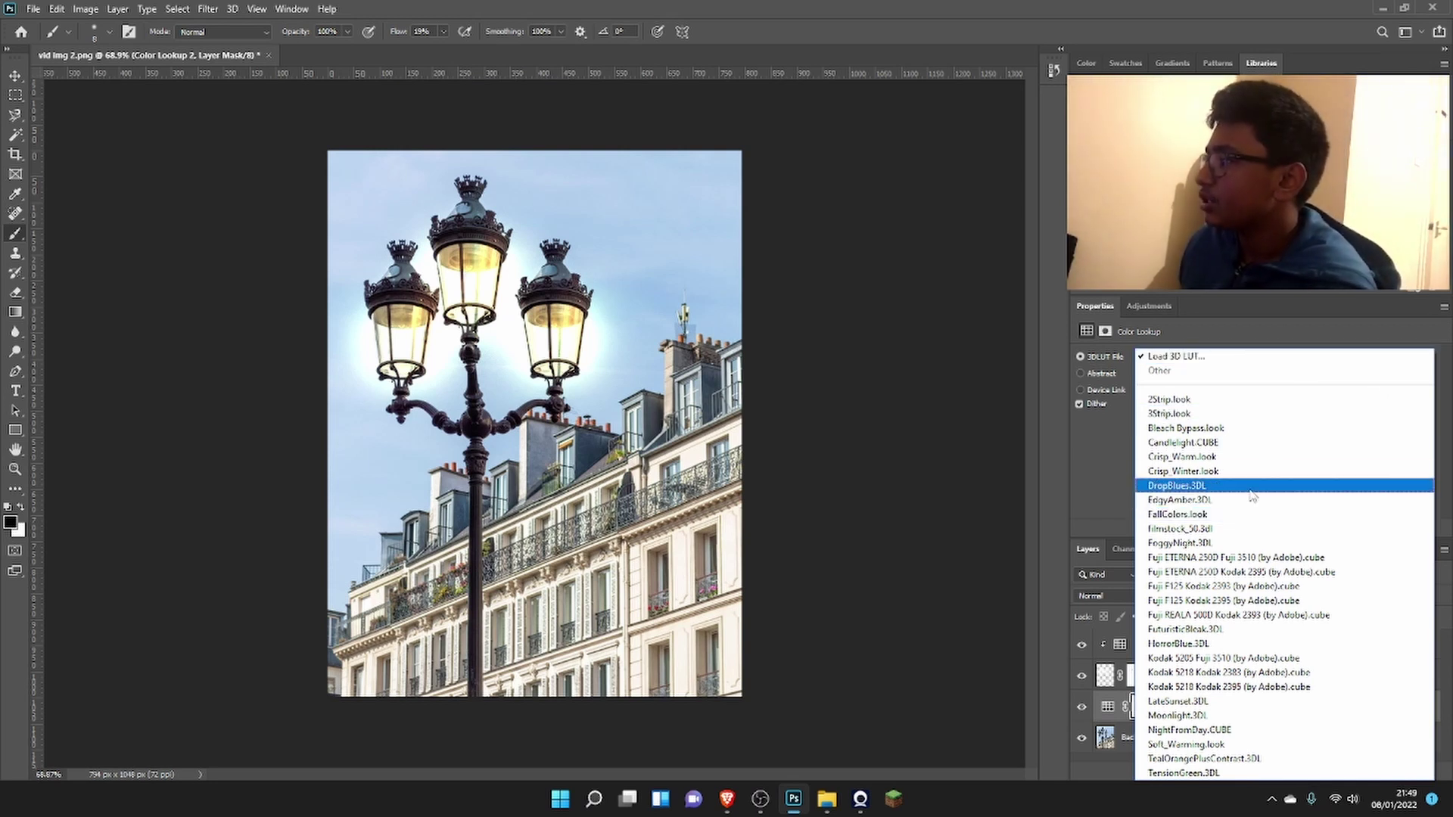
pyautogui.click(1175, 431)
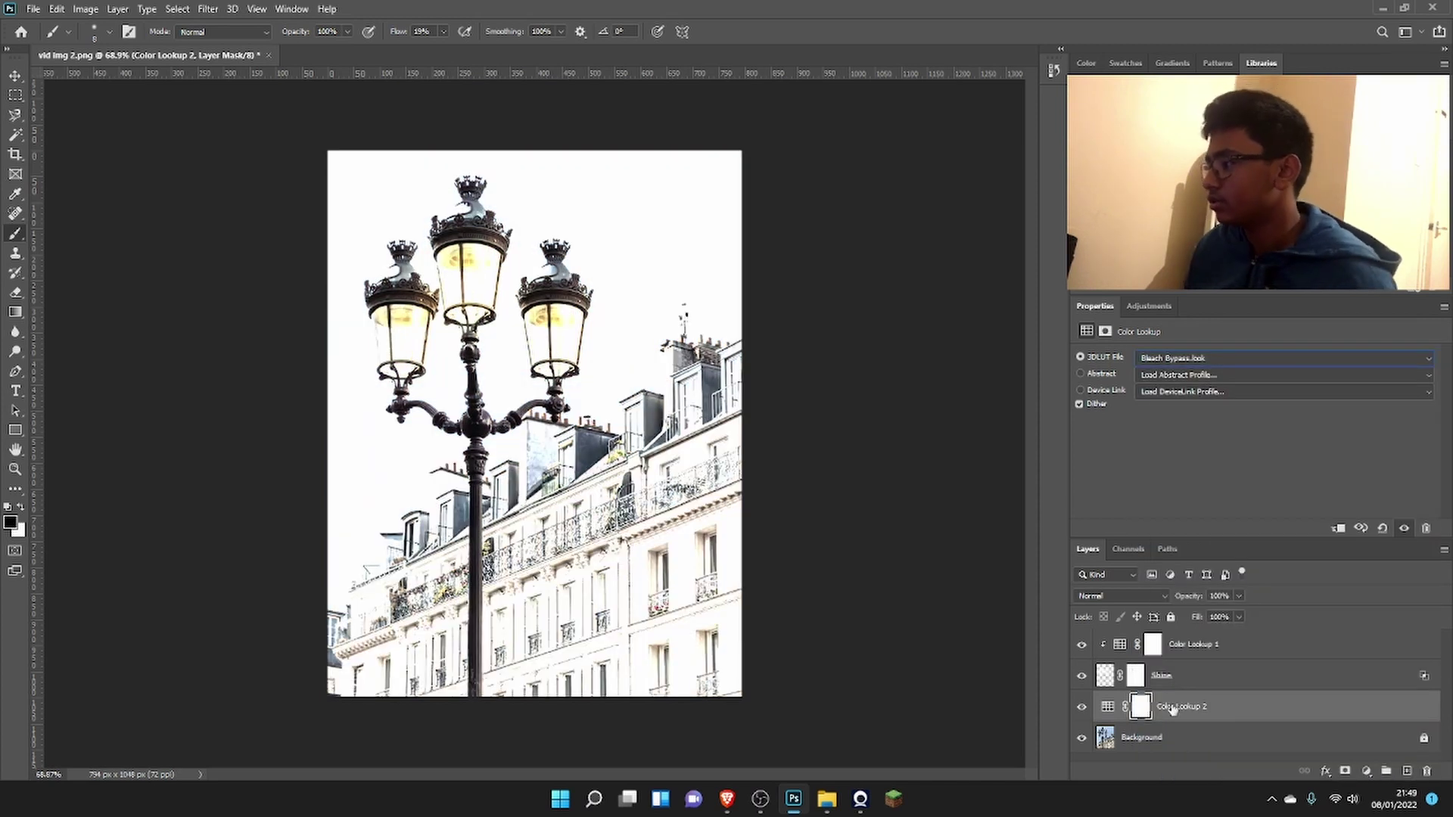
pyautogui.click(1182, 359)
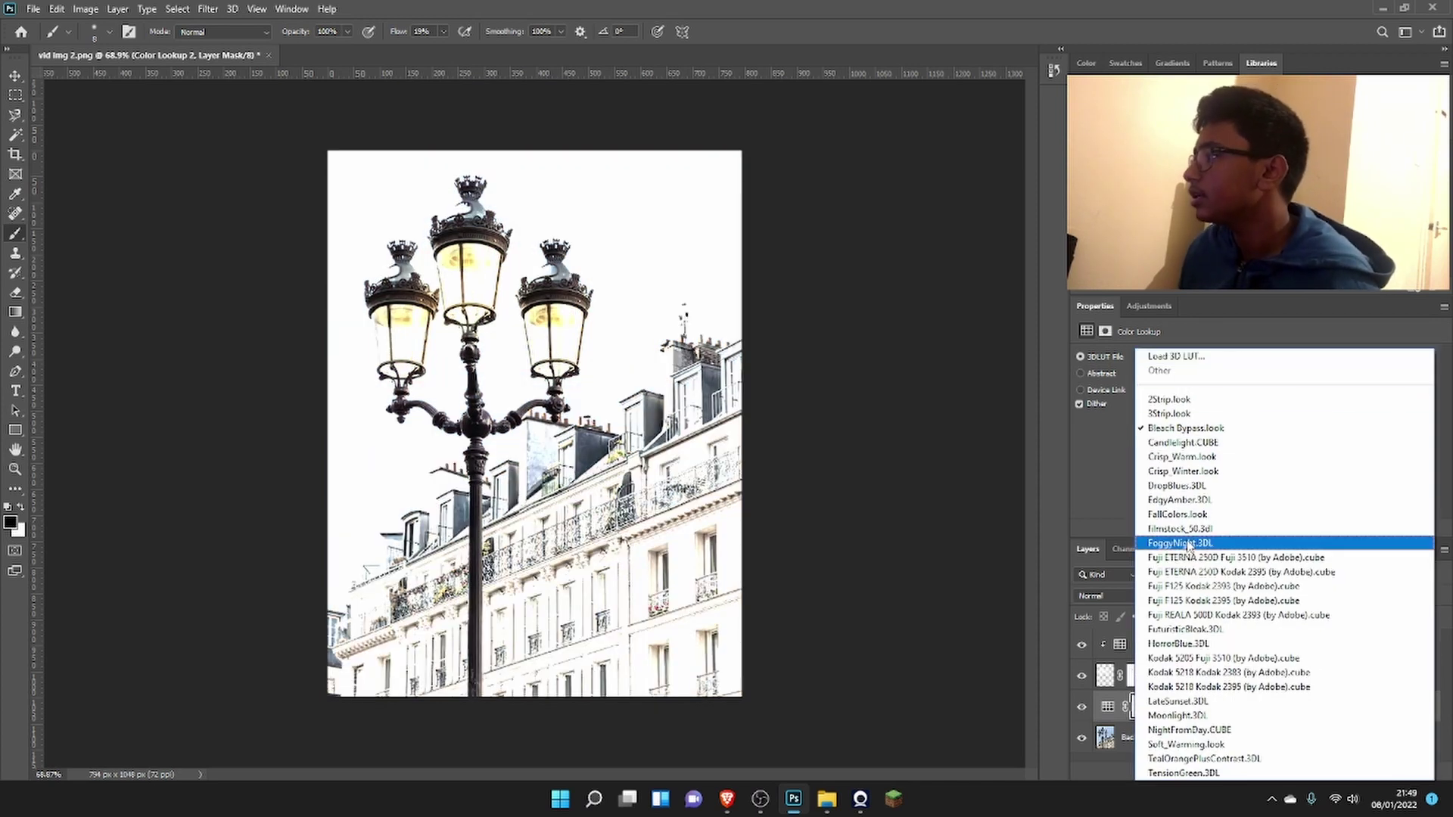
pyautogui.click(1210, 644)
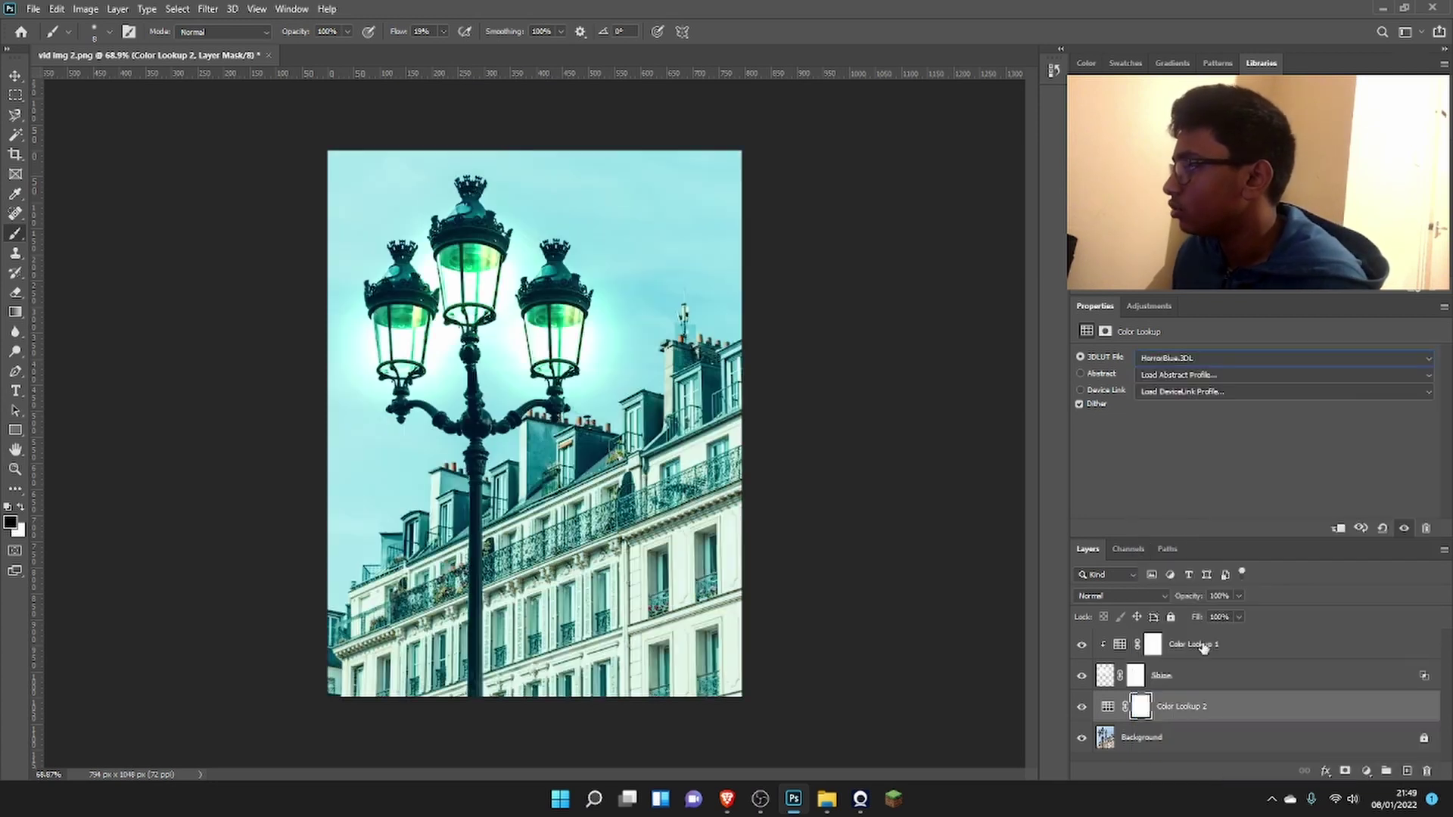
pyautogui.click(1211, 359)
pyautogui.click(1241, 701)
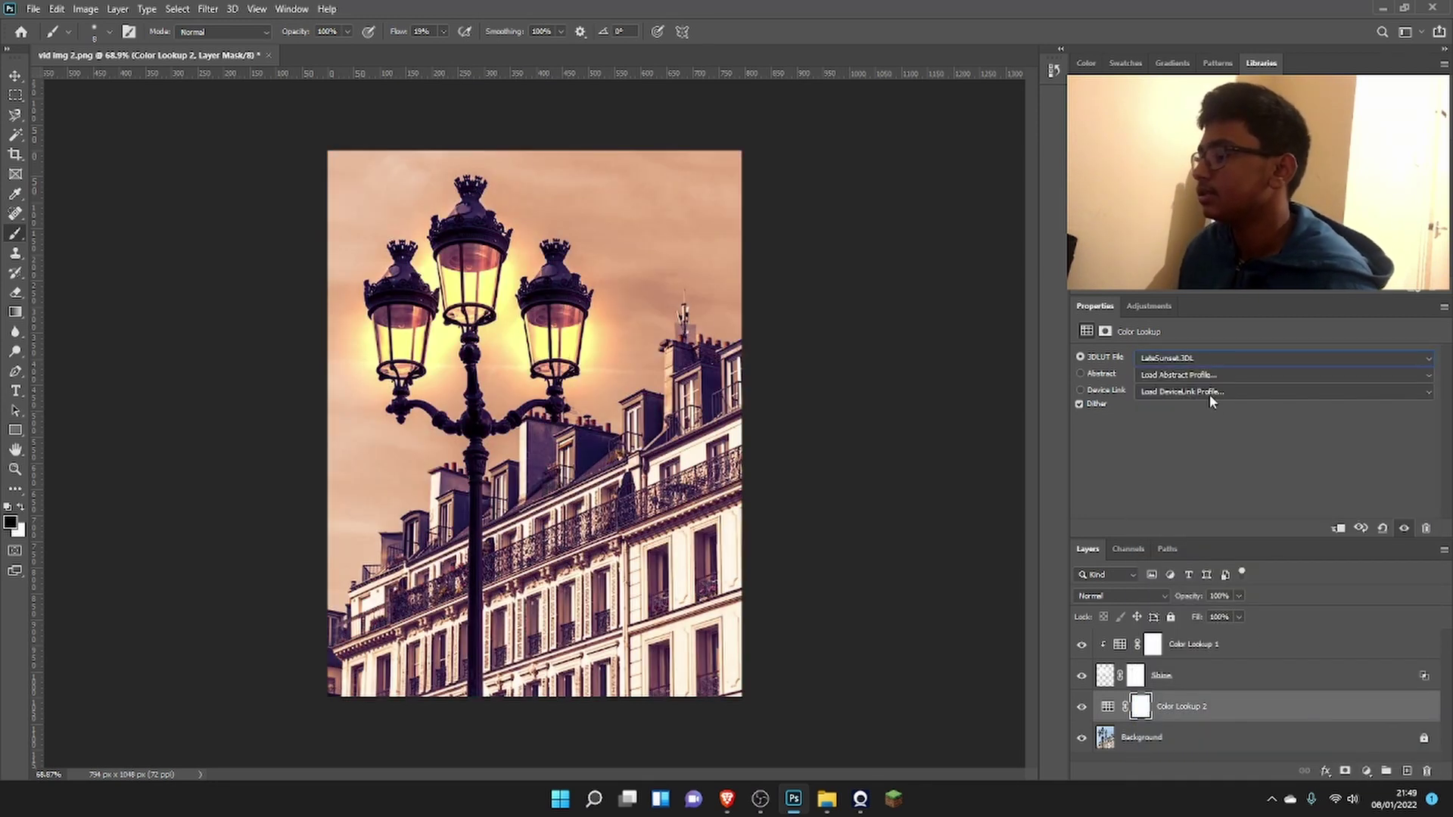
# Apply the NightFromDay.CUBE LUT and paint its mask black over the three lamps to keep their glow warm
pyautogui.click(1228, 360)
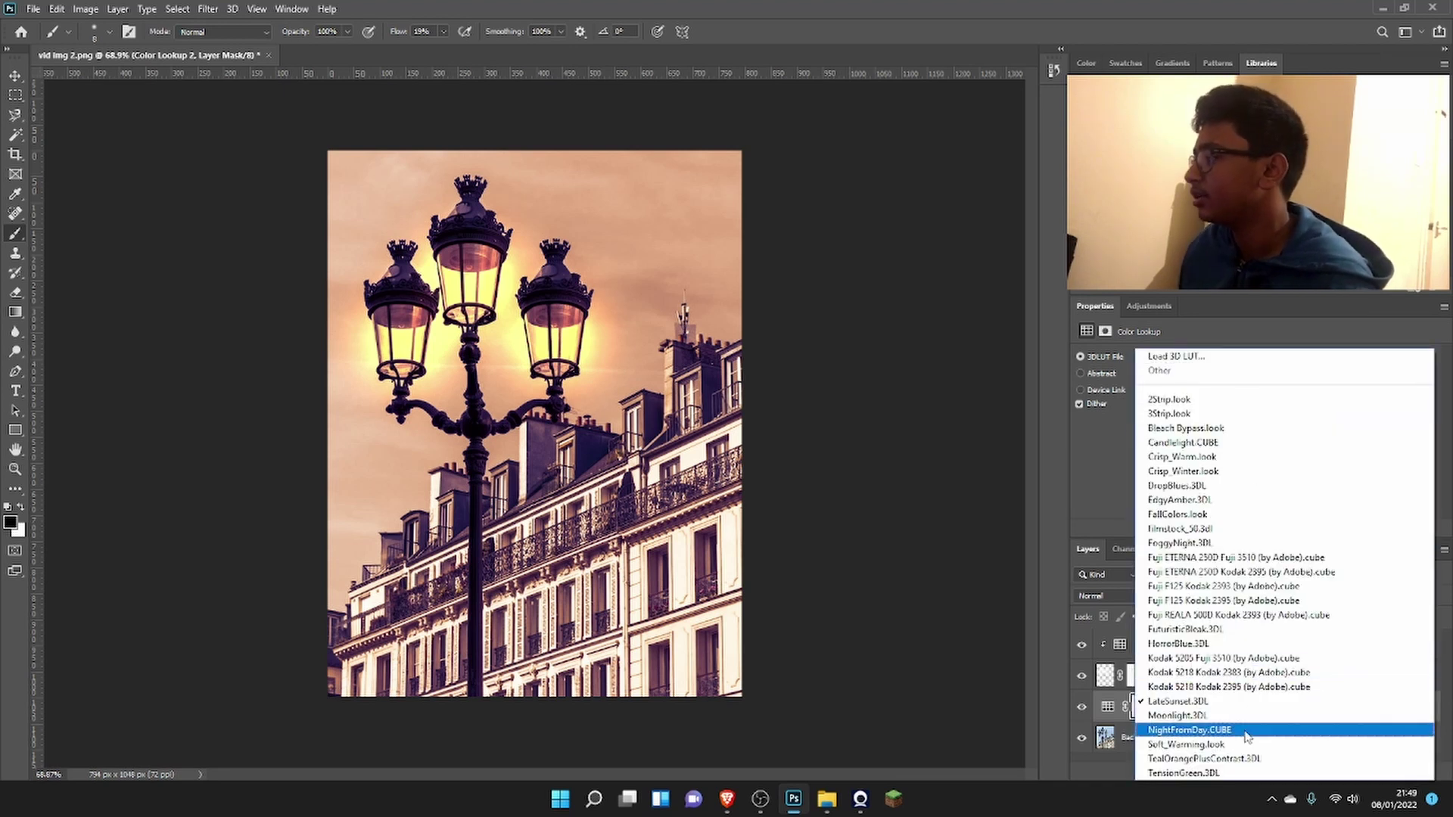
pyautogui.click(1244, 734)
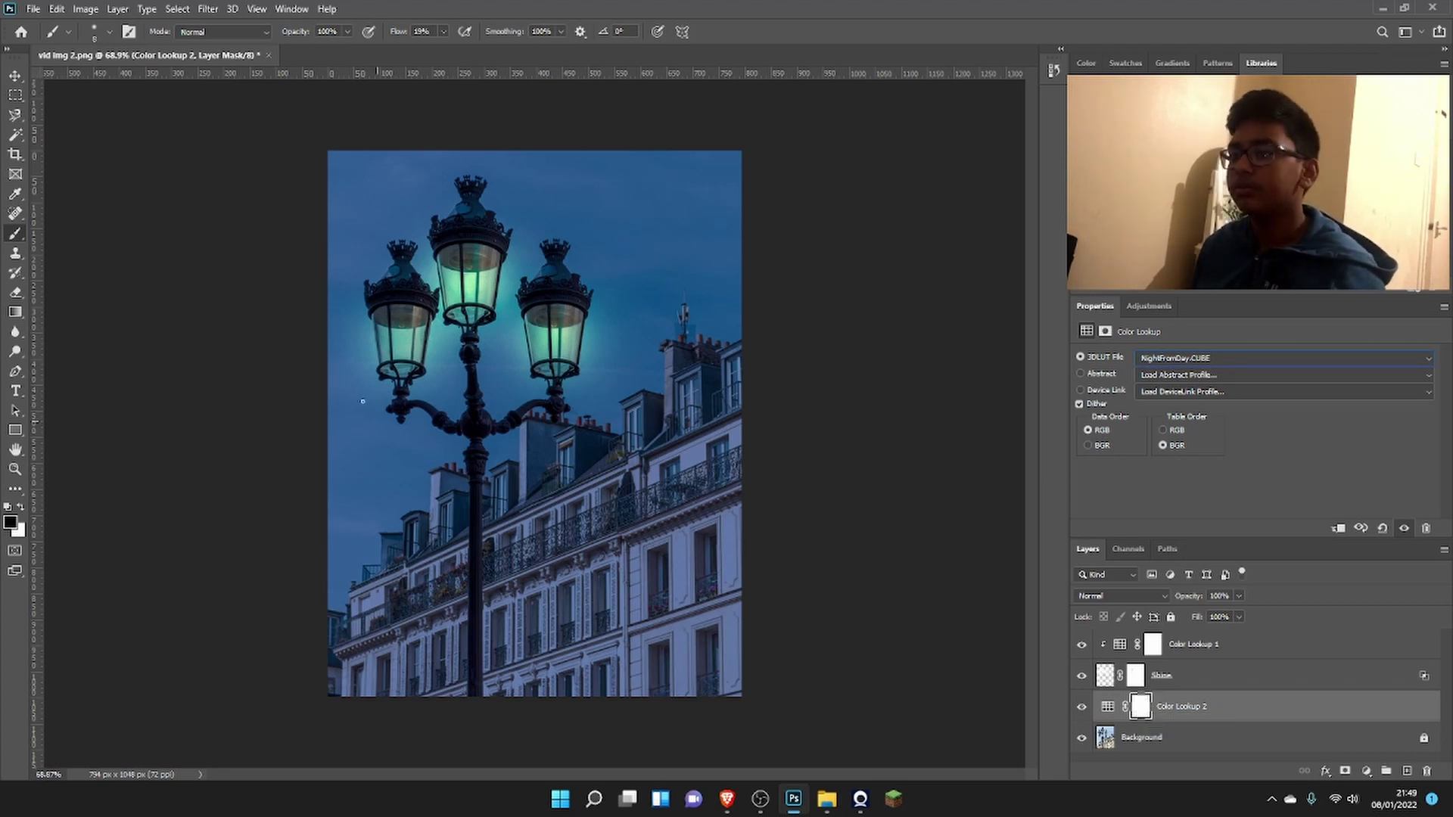
pyautogui.moveTo(425, 298); pyautogui.dragTo(495, 295)
pyautogui.click(570, 333)
pyautogui.click(569, 333)
pyautogui.click(558, 333)
pyautogui.click(553, 344)
pyautogui.click(560, 345)
pyautogui.click(552, 346)
pyautogui.click(558, 329)
pyautogui.moveTo(480, 253)
pyautogui.mouseDown()
pyautogui.moveTo(499, 276)
pyautogui.moveTo(483, 295)
pyautogui.moveTo(407, 343)
pyautogui.mouseUp()
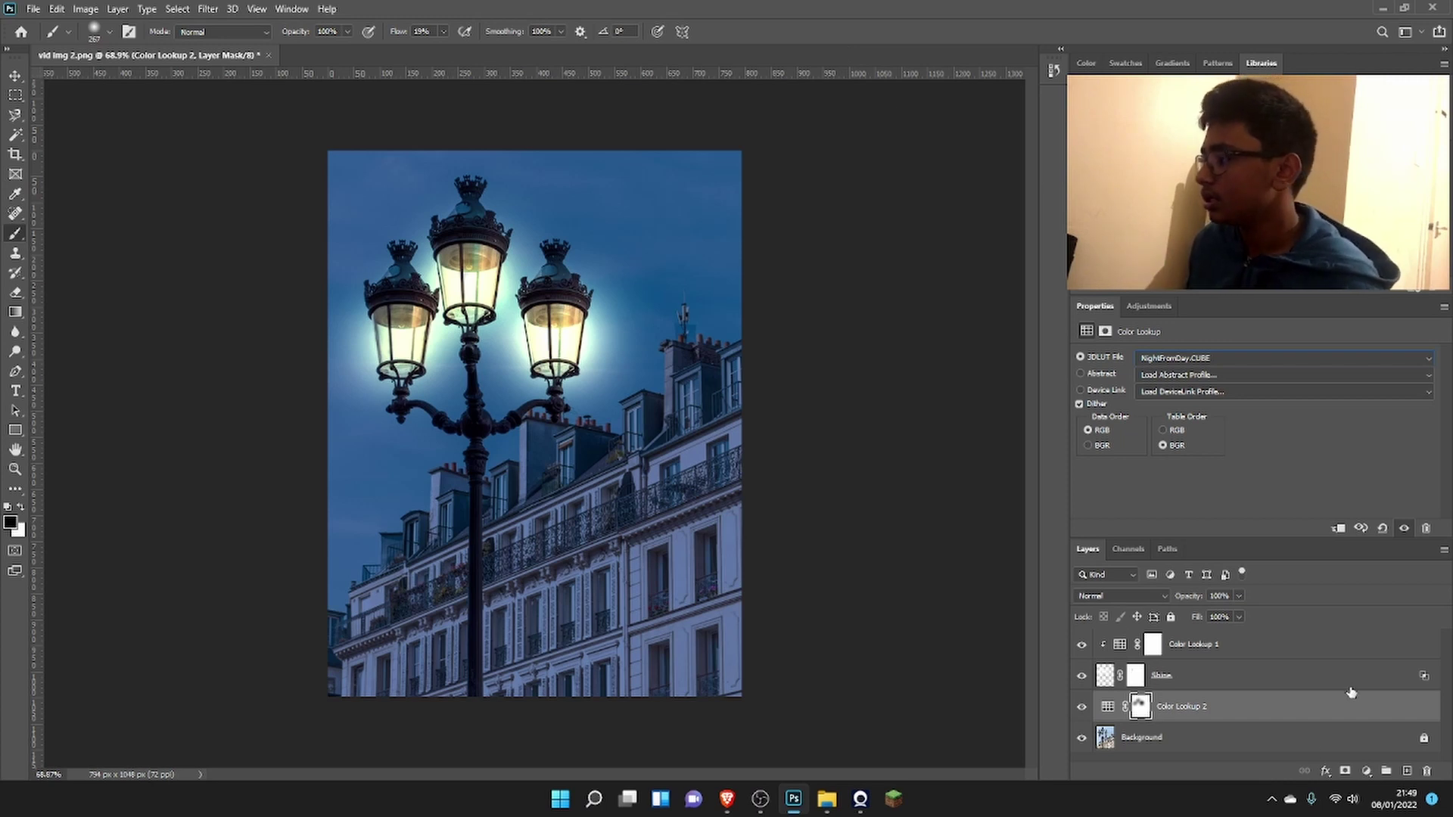
# Clip the night Color Lookup layer to the Background and add a Curves adjustment layer above it
pyautogui.keyDown('alt'); pyautogui.click(1279, 719); pyautogui.keyUp('alt')
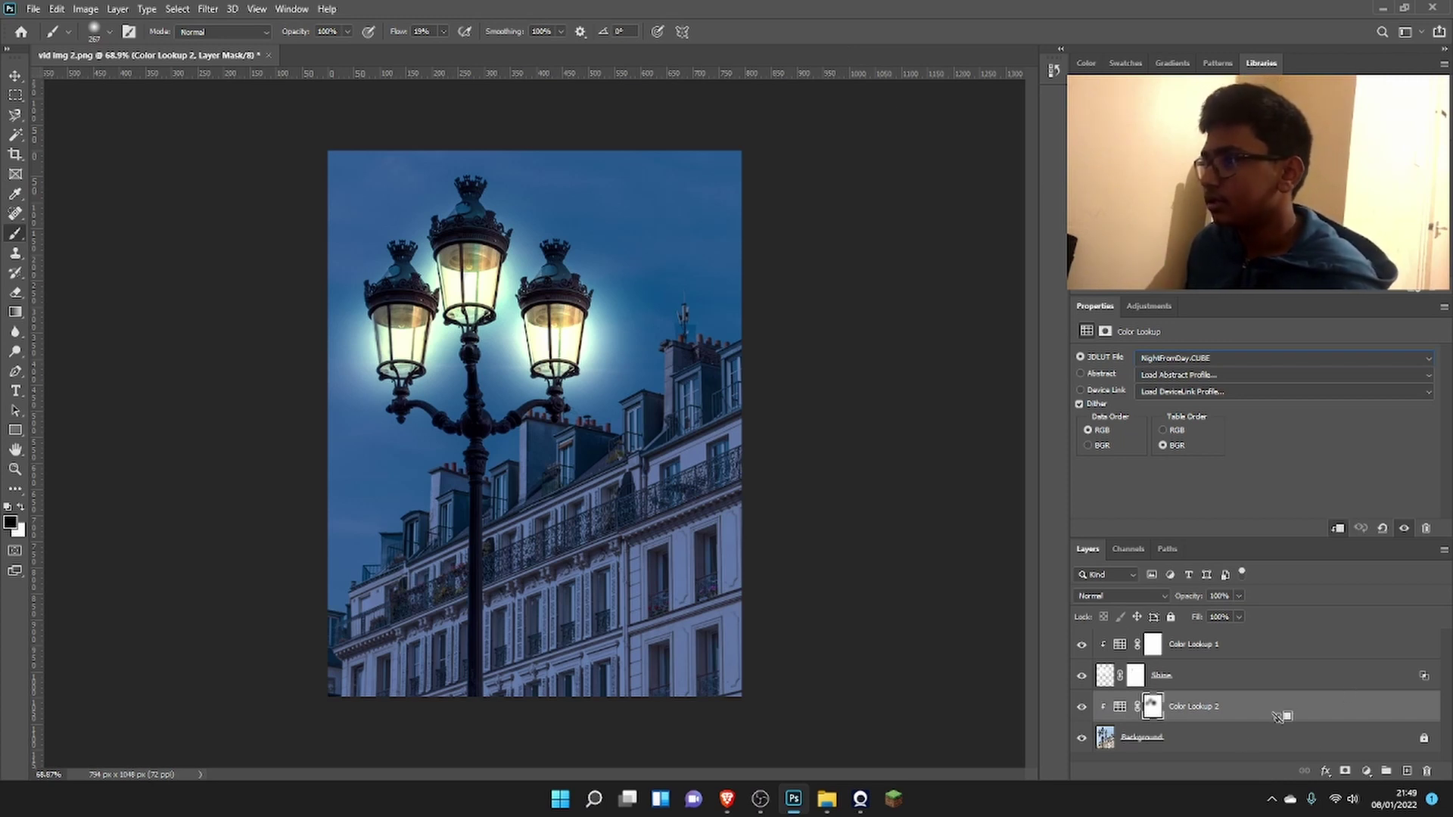
pyautogui.click(1367, 772)
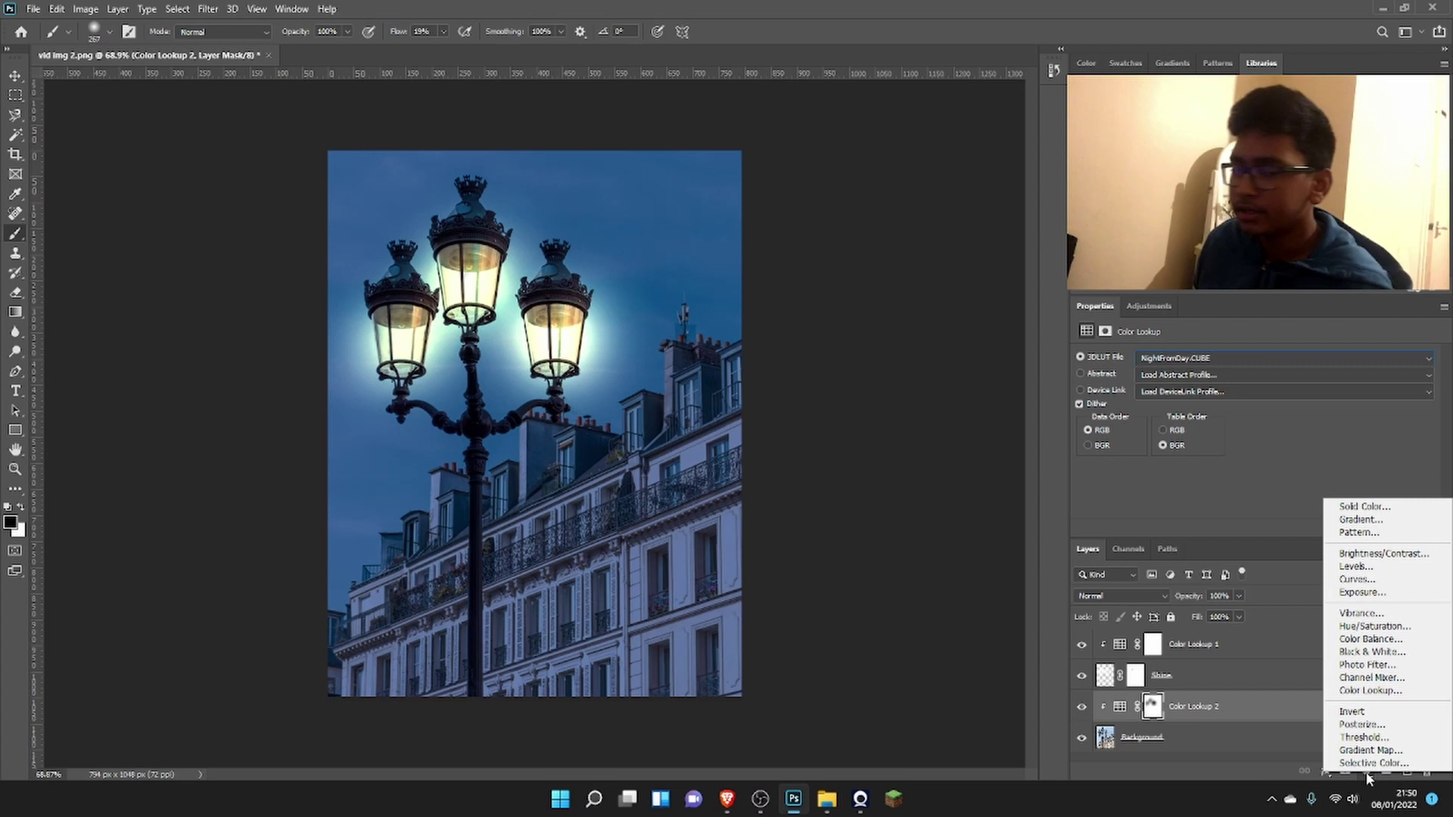
pyautogui.click(1377, 580)
# Darken the scene by pulling the curve's shadows down, and place a highlight point at input 213, output 215
pyautogui.scroll(-2, 1265, 462)
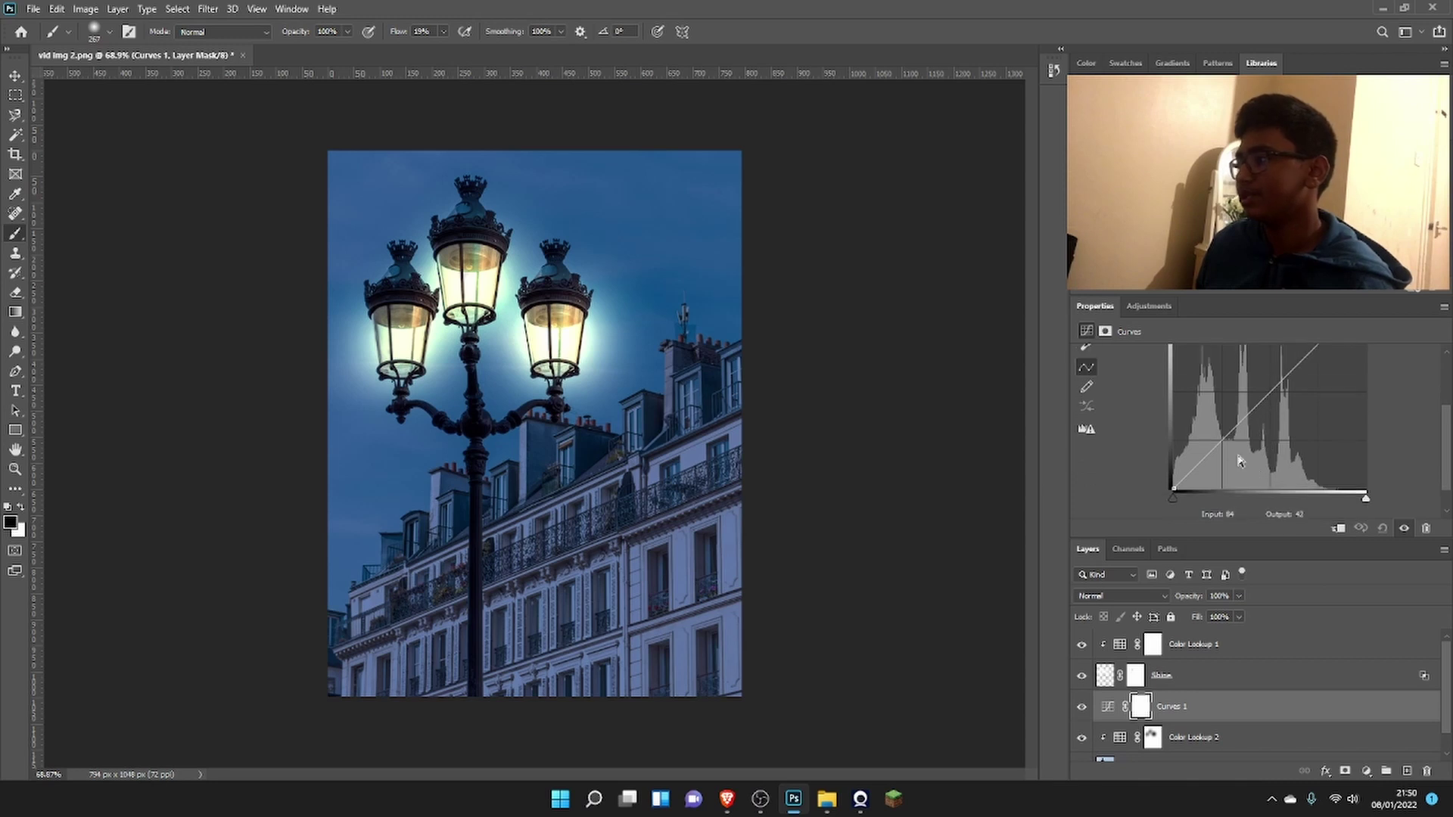
pyautogui.moveTo(1218, 438); pyautogui.dragTo(1236, 454)
pyautogui.scroll(2, 1320, 459)
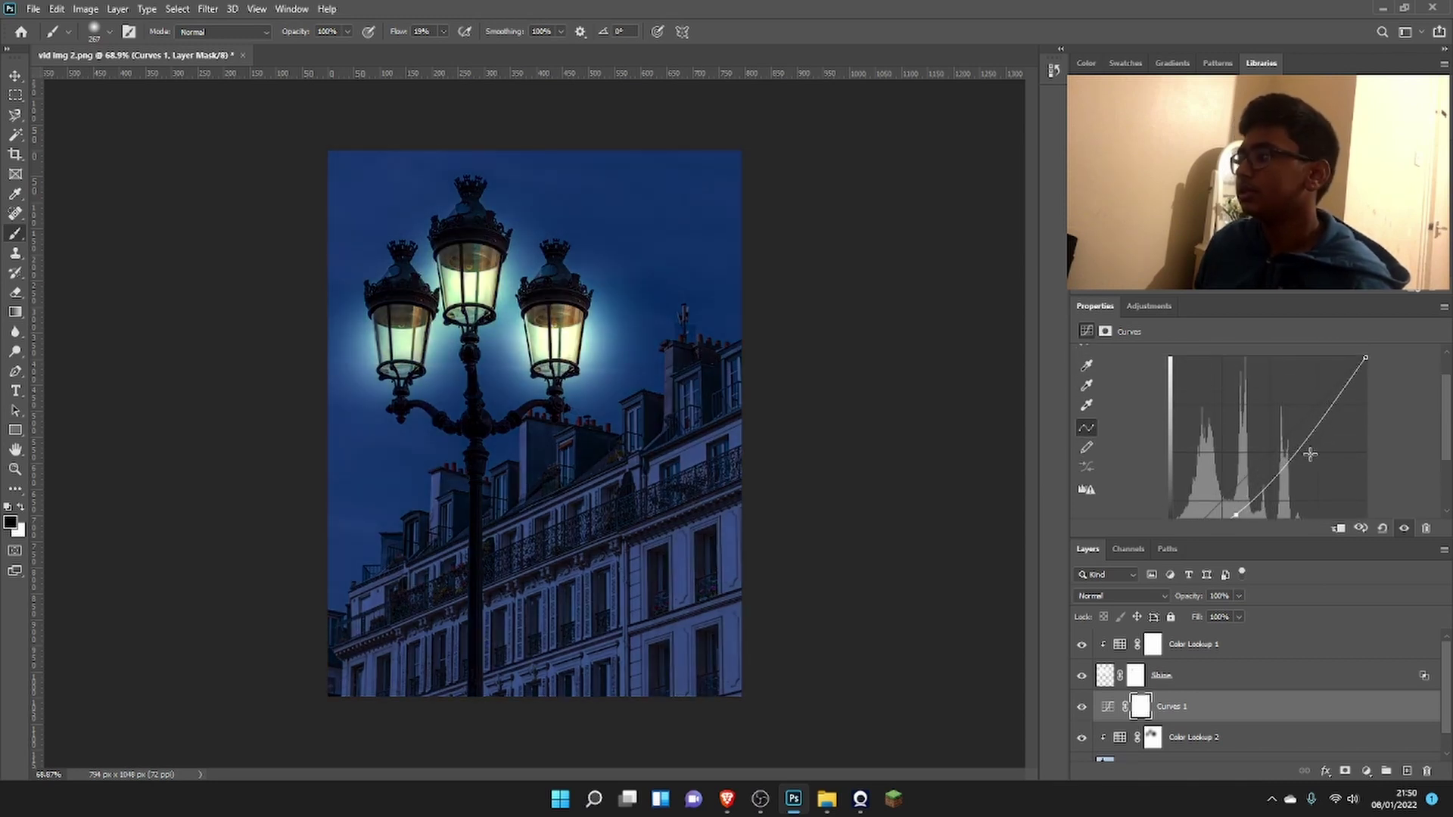
pyautogui.moveTo(1317, 429); pyautogui.dragTo(1334, 387)
pyautogui.scroll(-3, 1286, 473)
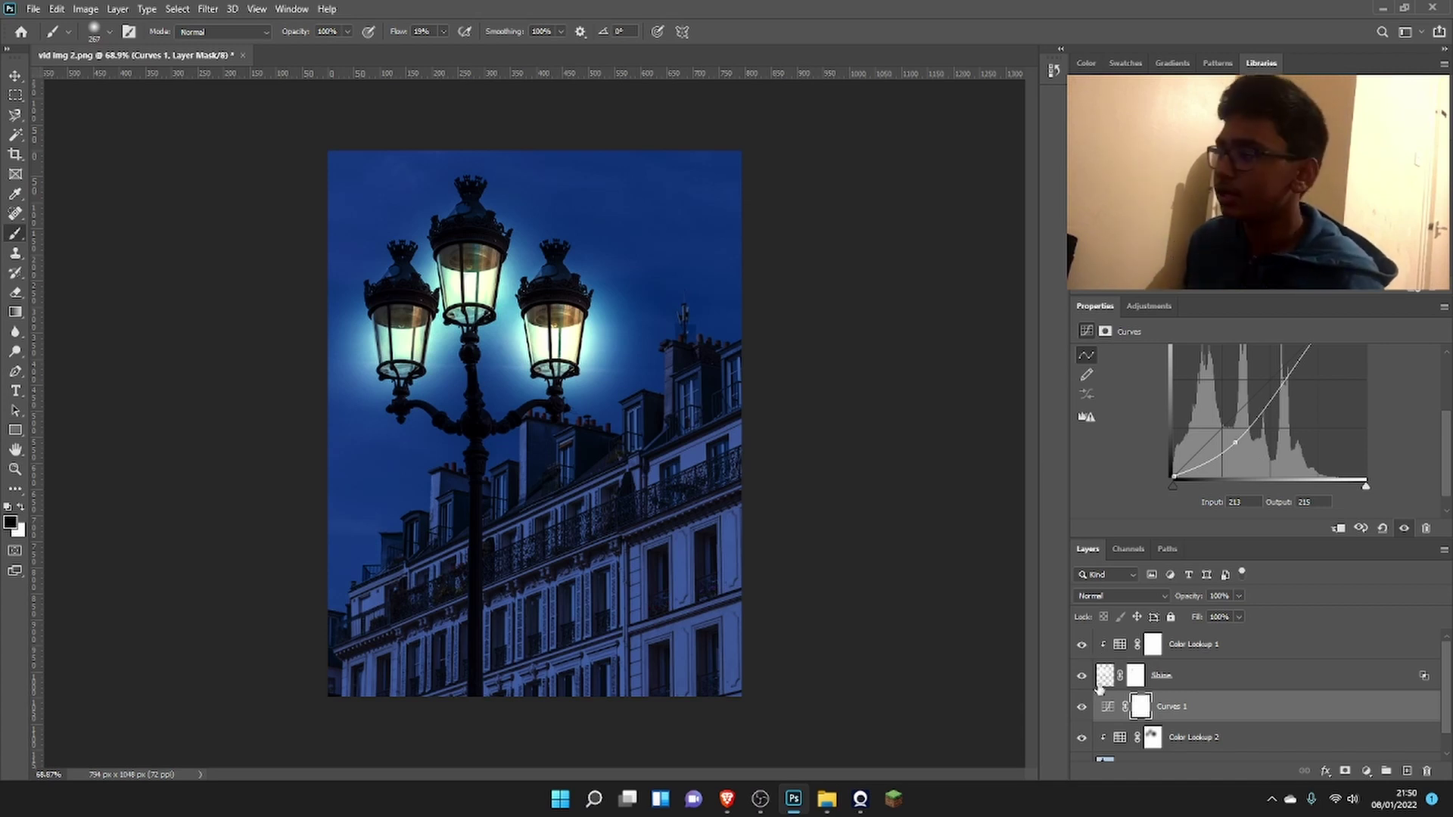
pyautogui.scroll(-1, 1181, 708)
pyautogui.scroll(1, 1207, 729)
pyautogui.scroll(-1, 1208, 730)
pyautogui.scroll(1, 1206, 730)
# Check the Shine layer's Transparency Shapes Layer blending option by toggling it, leaving it turned off
pyautogui.doubleClick(1214, 681)
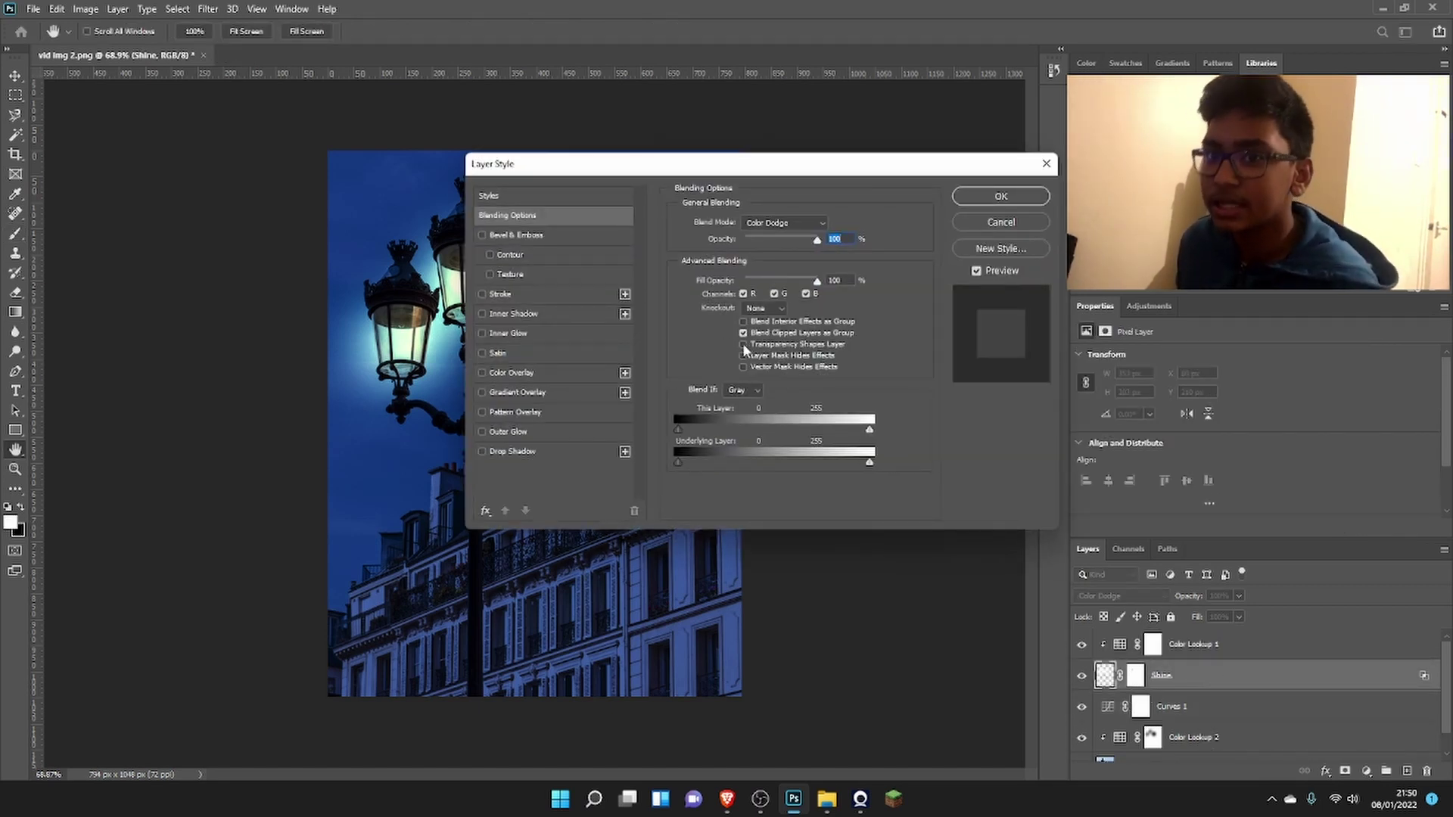
pyautogui.click(744, 345)
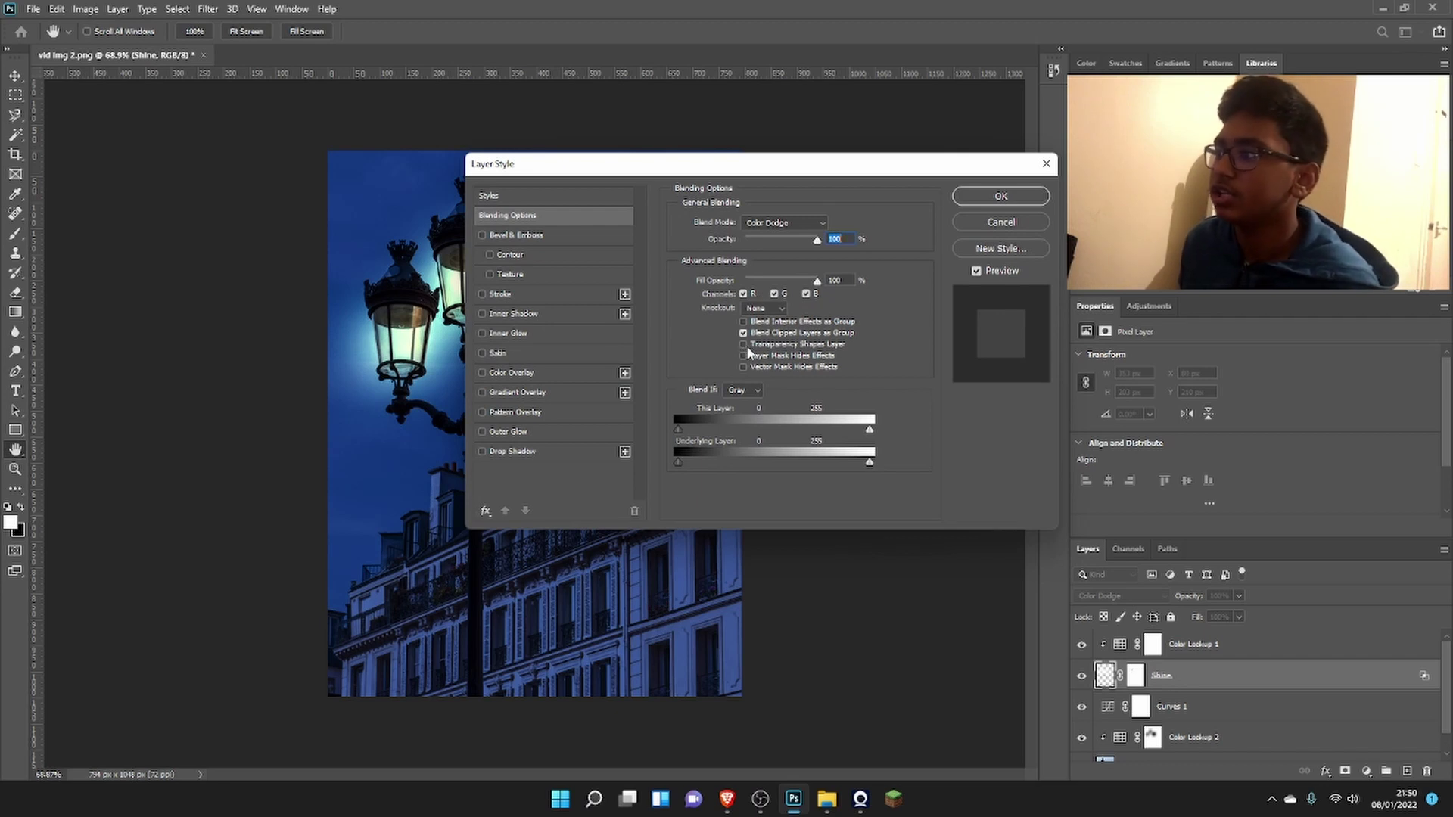
pyautogui.click(746, 346)
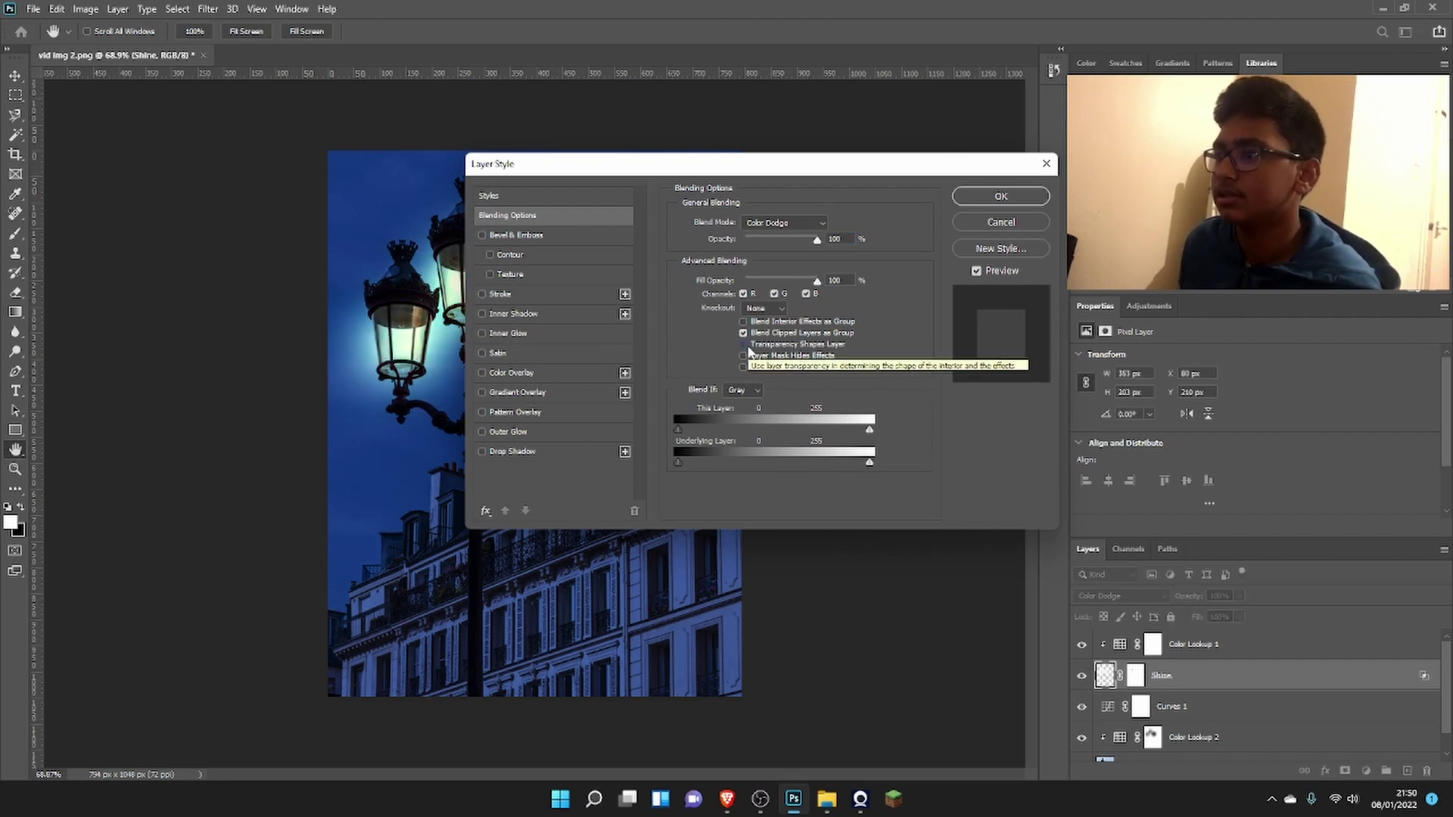
pyautogui.click(998, 199)
# In vid img 3.jpg, create a layer named Shine in Color Dodge mode, filled with its neutral black
pyautogui.press('b')
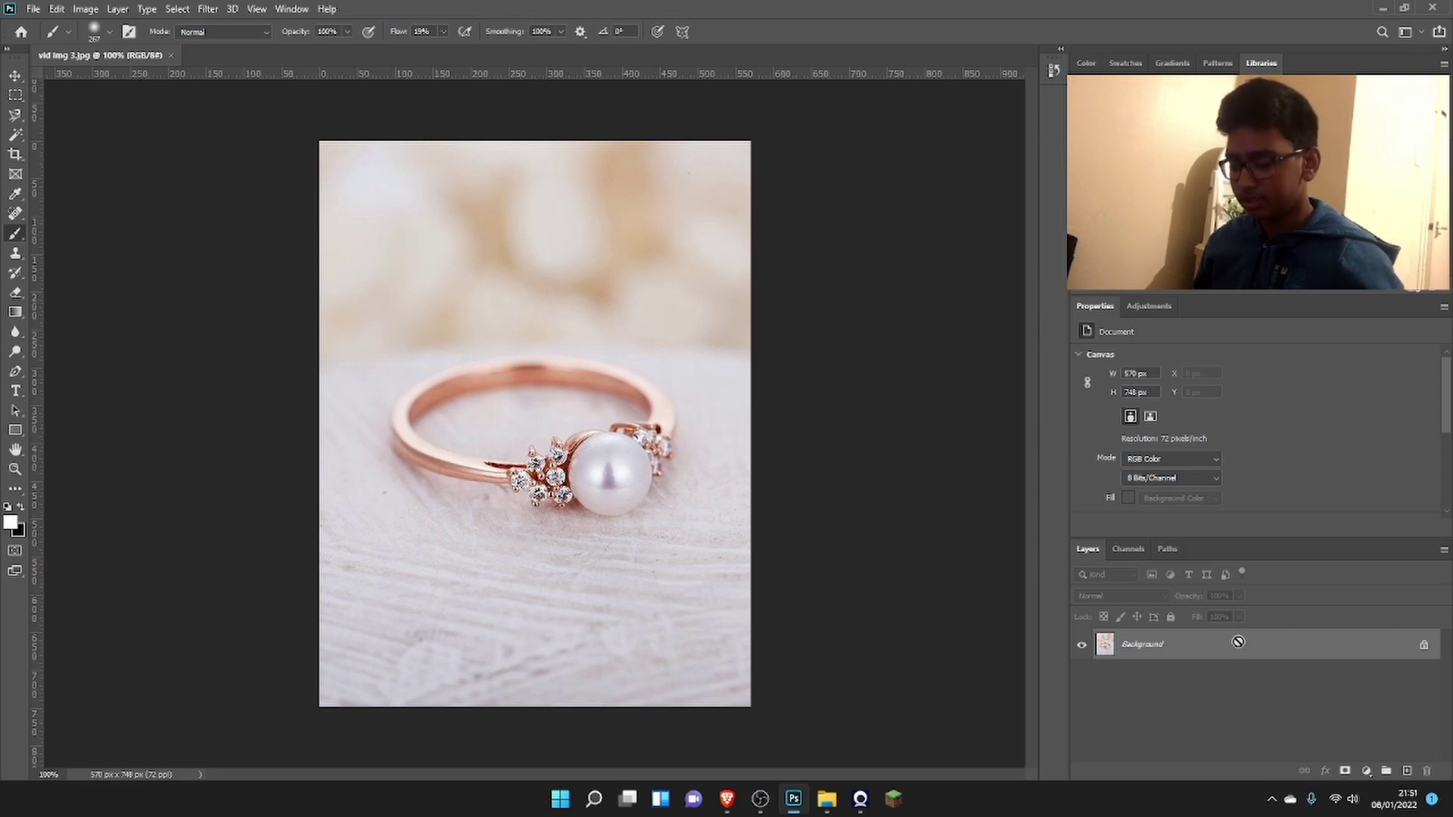
pyautogui.hotkey('ctrl', 'shift', 'n')
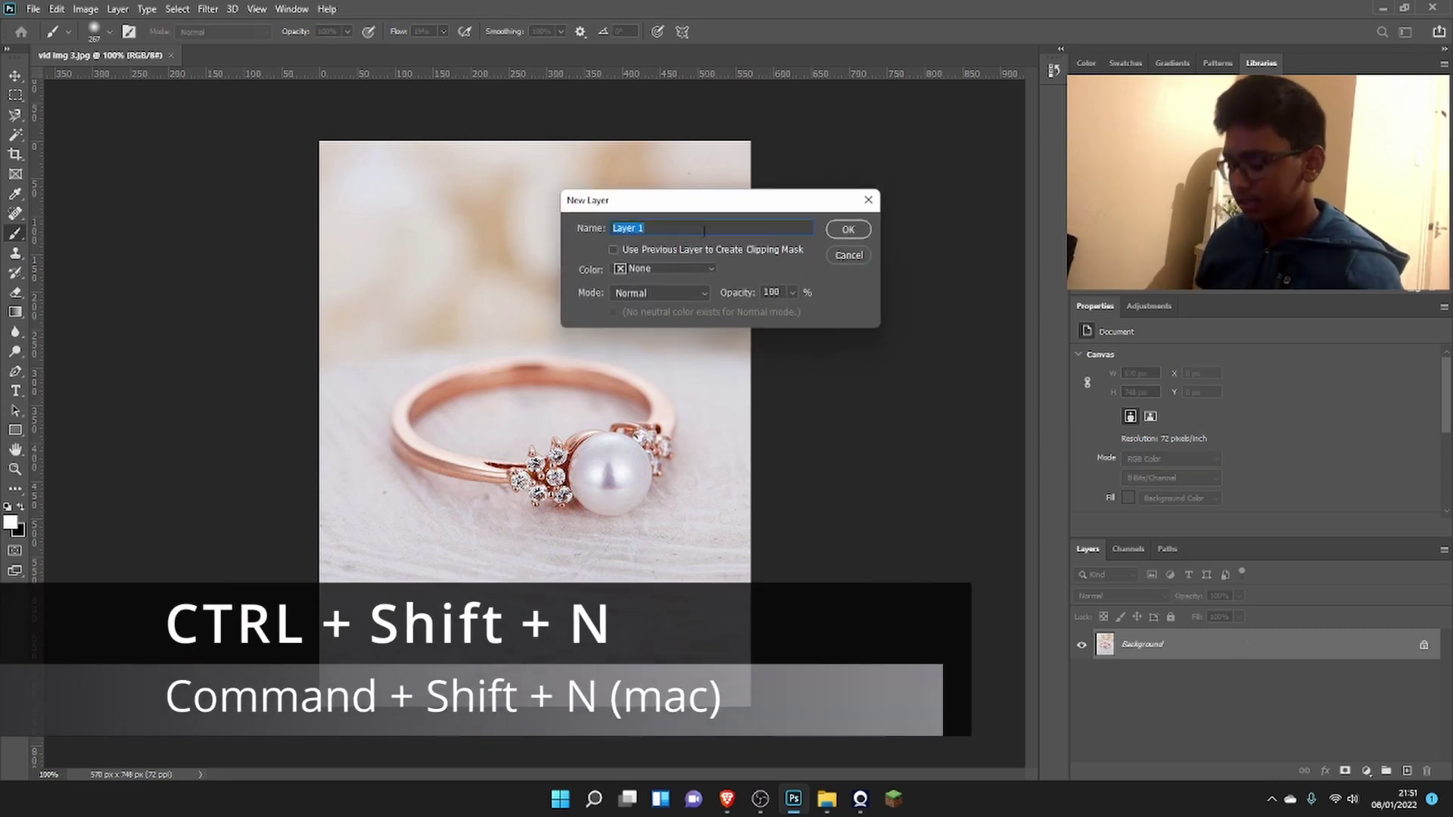
pyautogui.write('Shine')
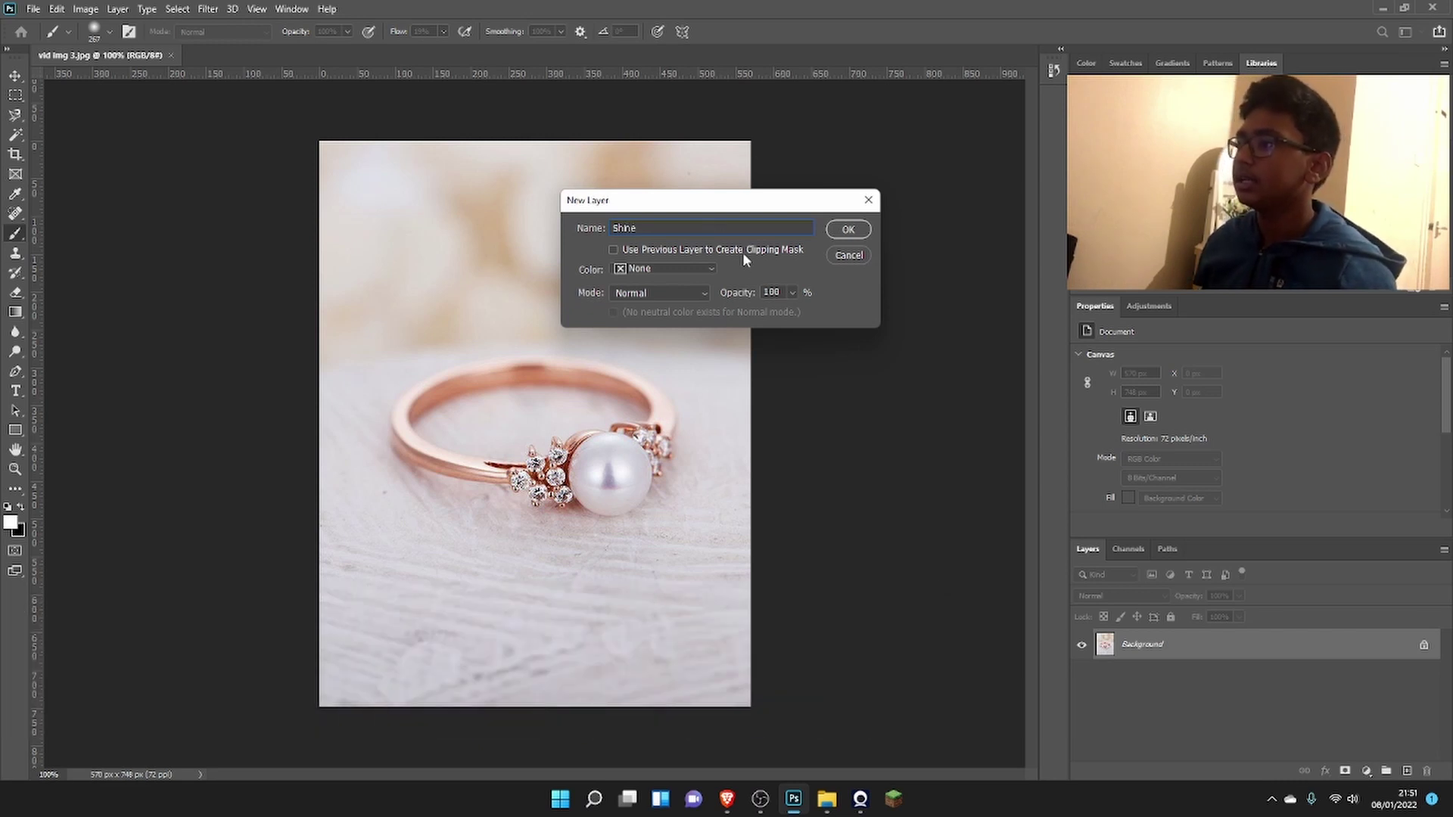
pyautogui.click(683, 292)
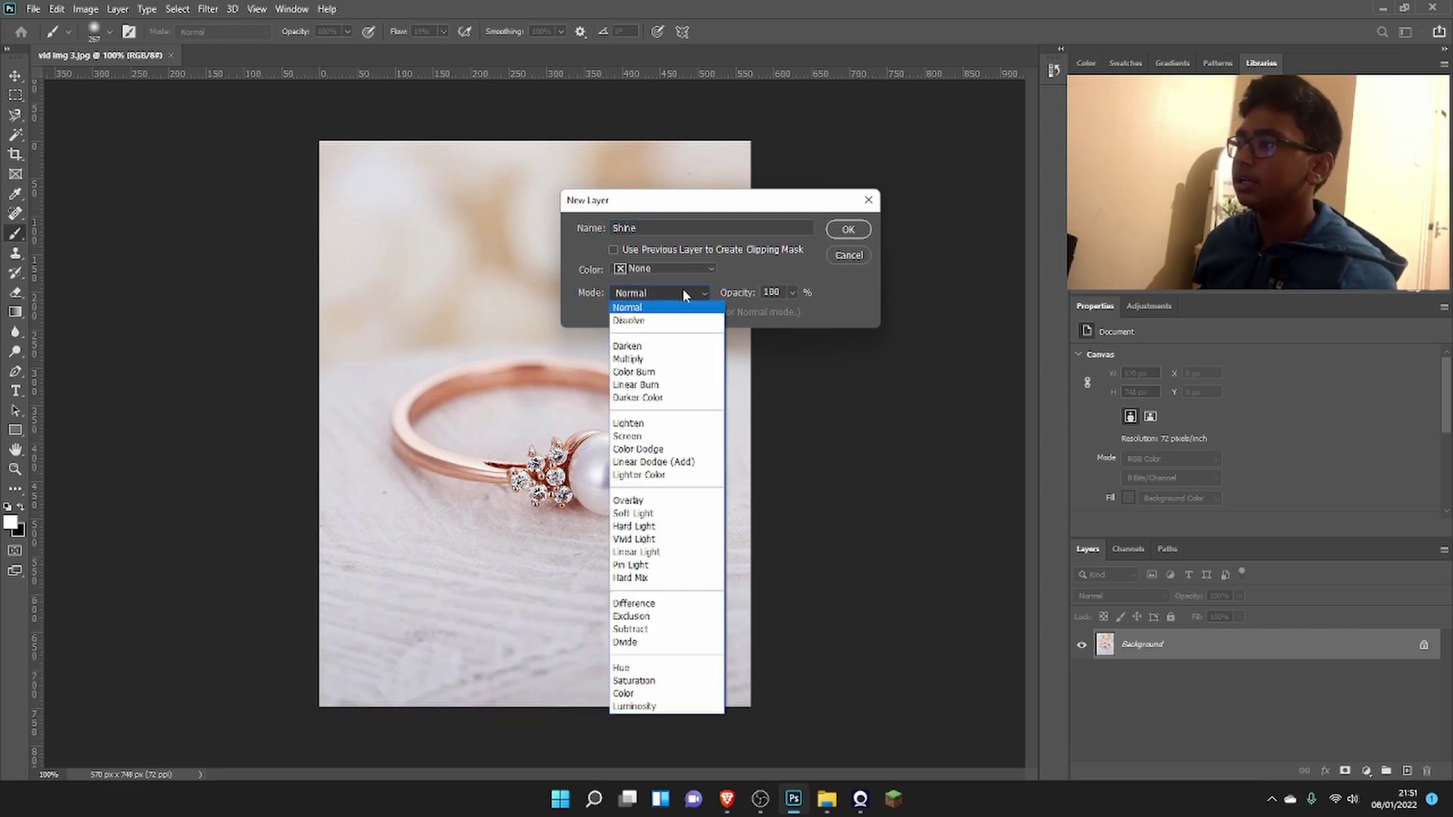
pyautogui.click(690, 453)
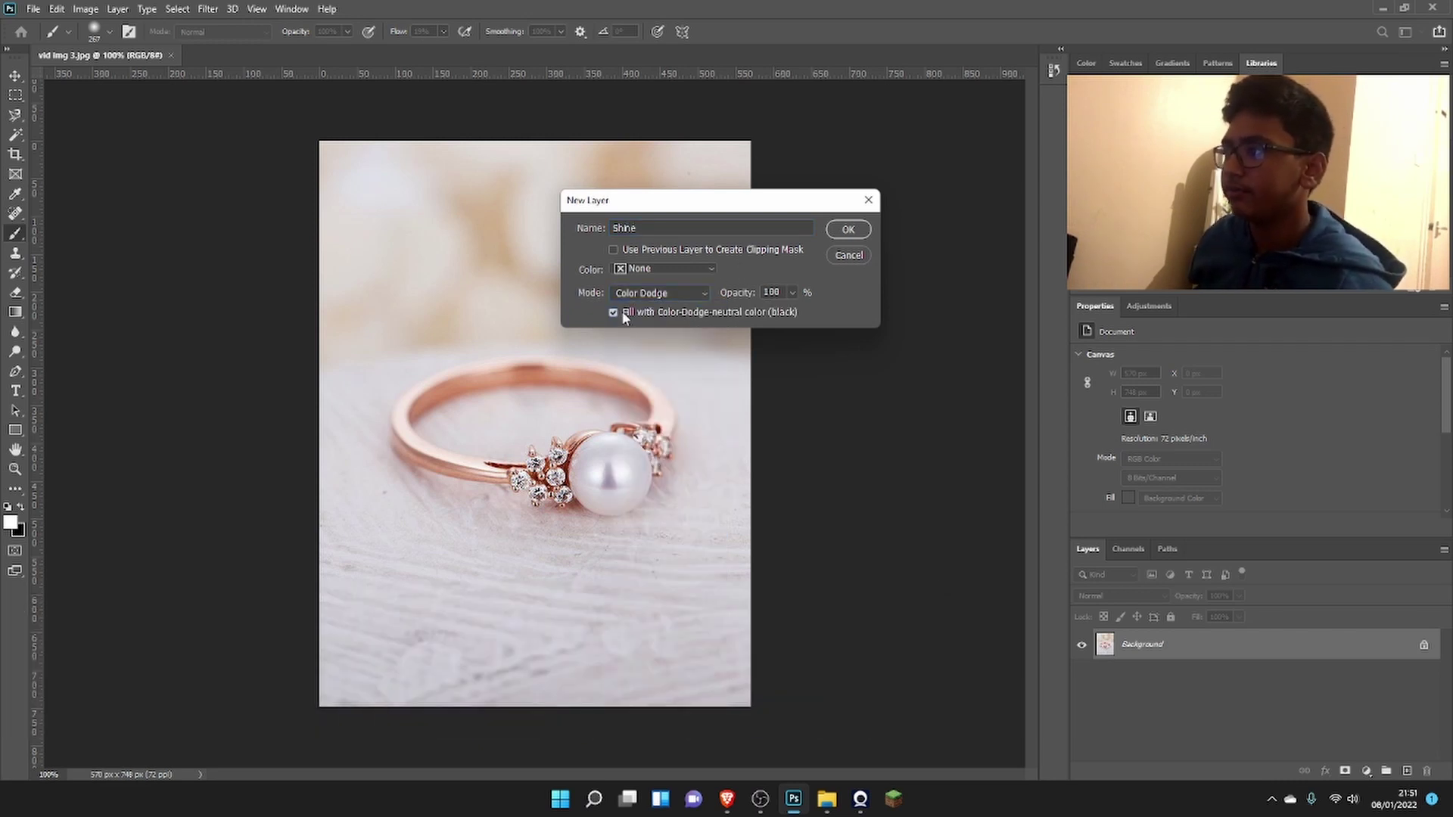
pyautogui.click(848, 230)
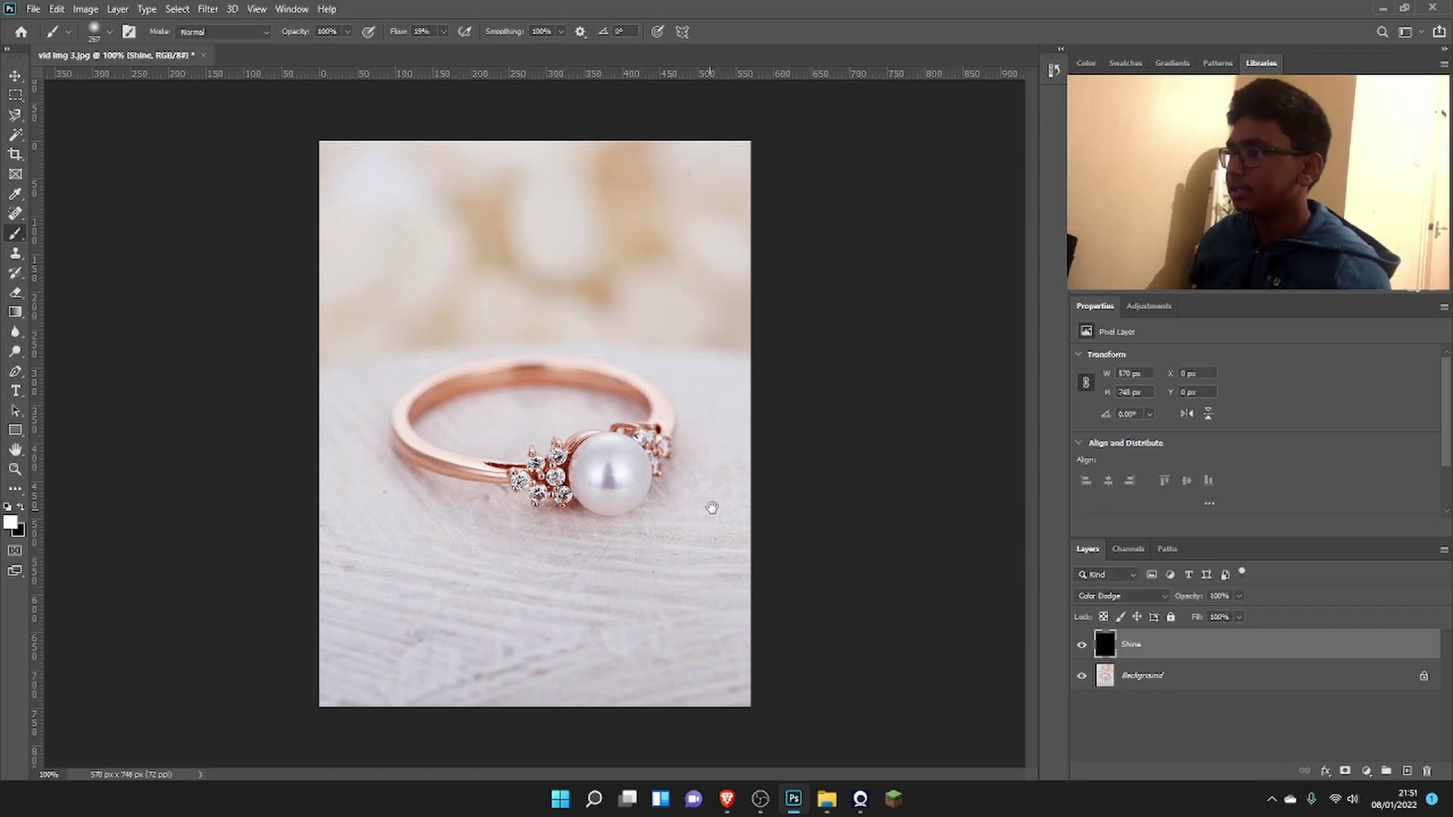
# Try brushing white highlights onto the pearl at 19% flow, and undo the strokes
pyautogui.moveTo(676, 501)
pyautogui.mouseDown()
pyautogui.moveTo(619, 492)
pyautogui.moveTo(628, 471)
pyautogui.mouseUp()
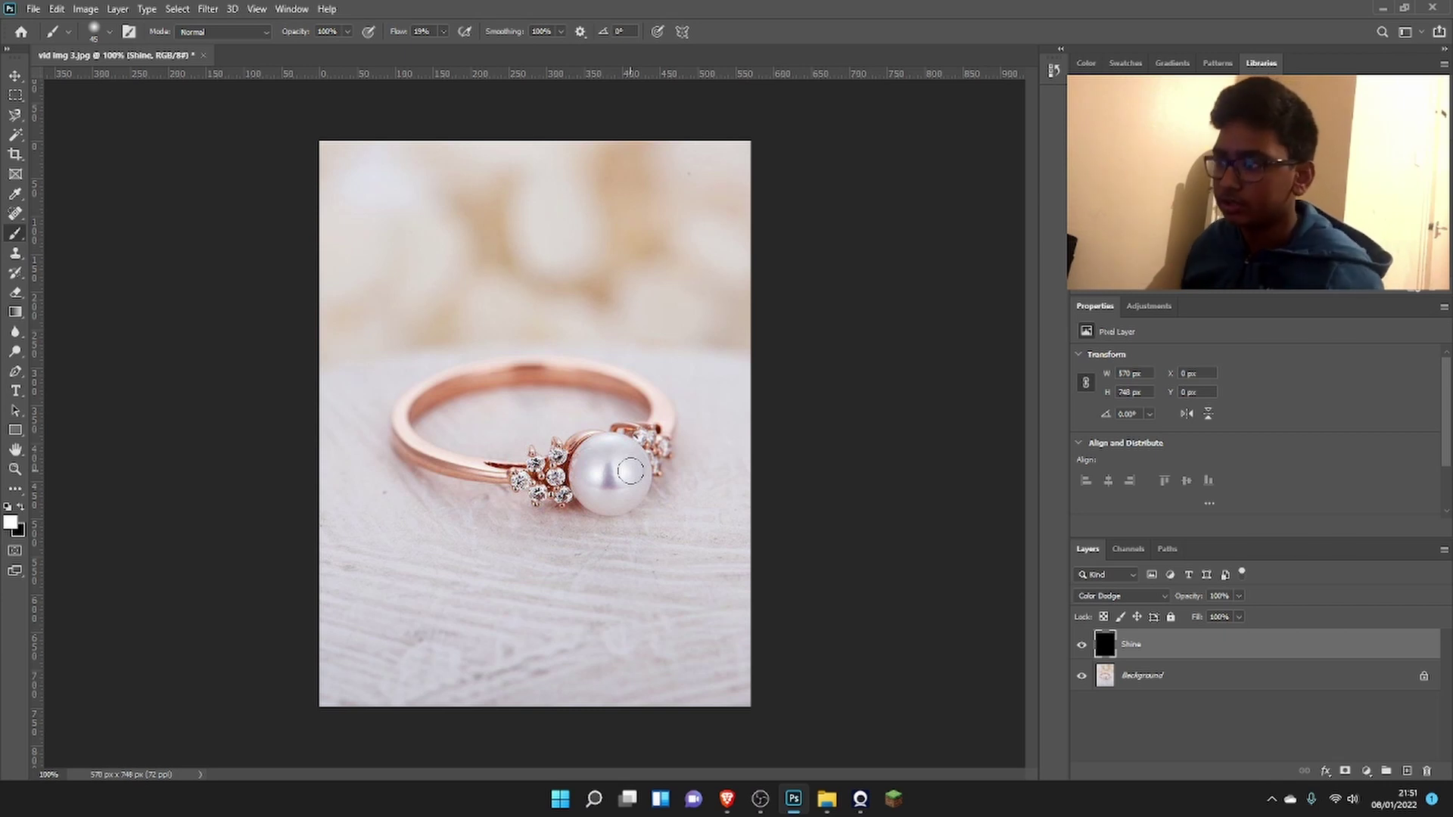
pyautogui.moveTo(622, 463); pyautogui.dragTo(645, 466)
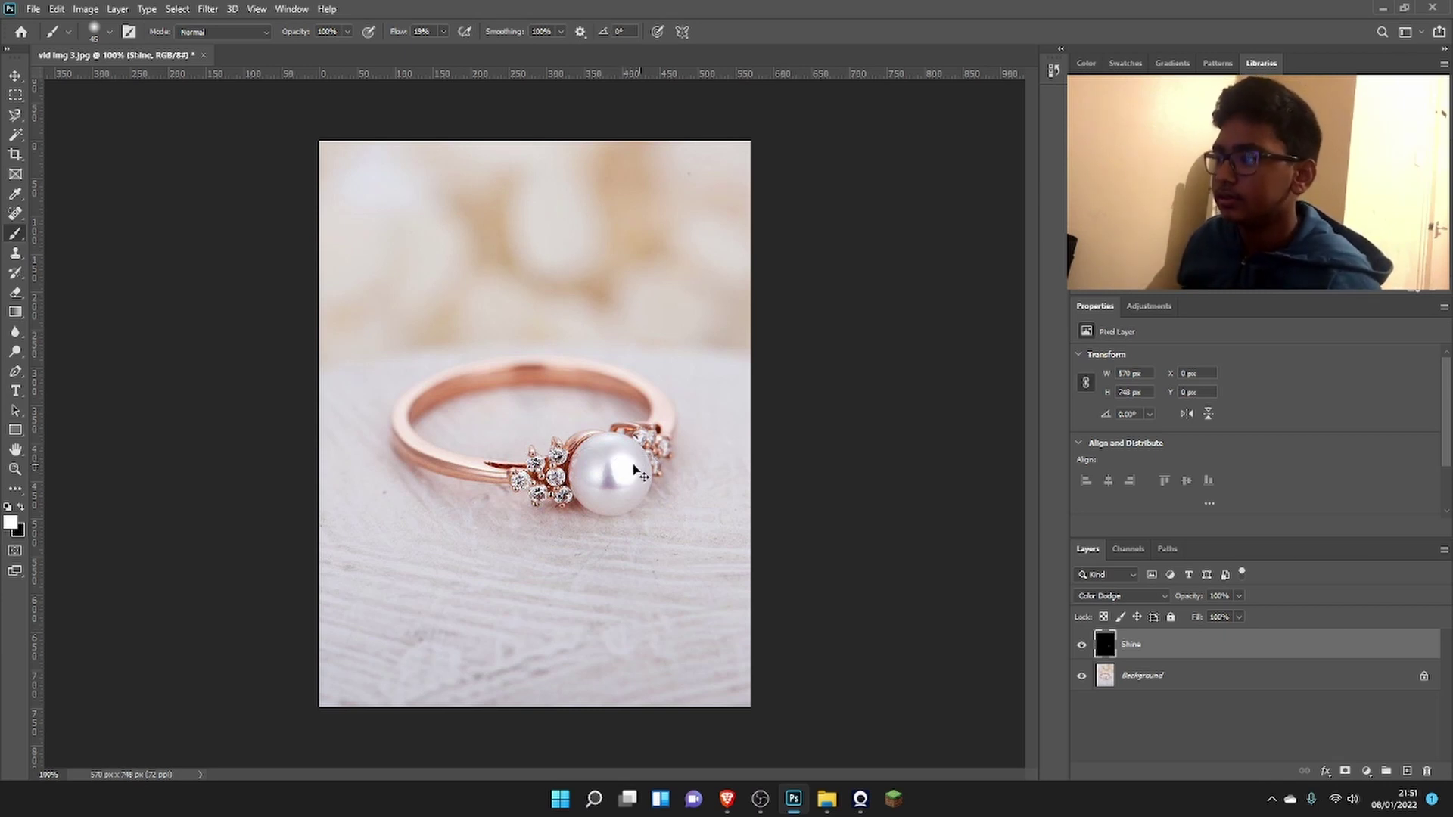
pyautogui.scroll(-2, 644, 469)
pyautogui.scroll(3, 643, 468)
pyautogui.moveTo(644, 471); pyautogui.dragTo(638, 470)
pyautogui.hotkey('ctrl', 'z')
pyautogui.hotkey('ctrl', 'z')
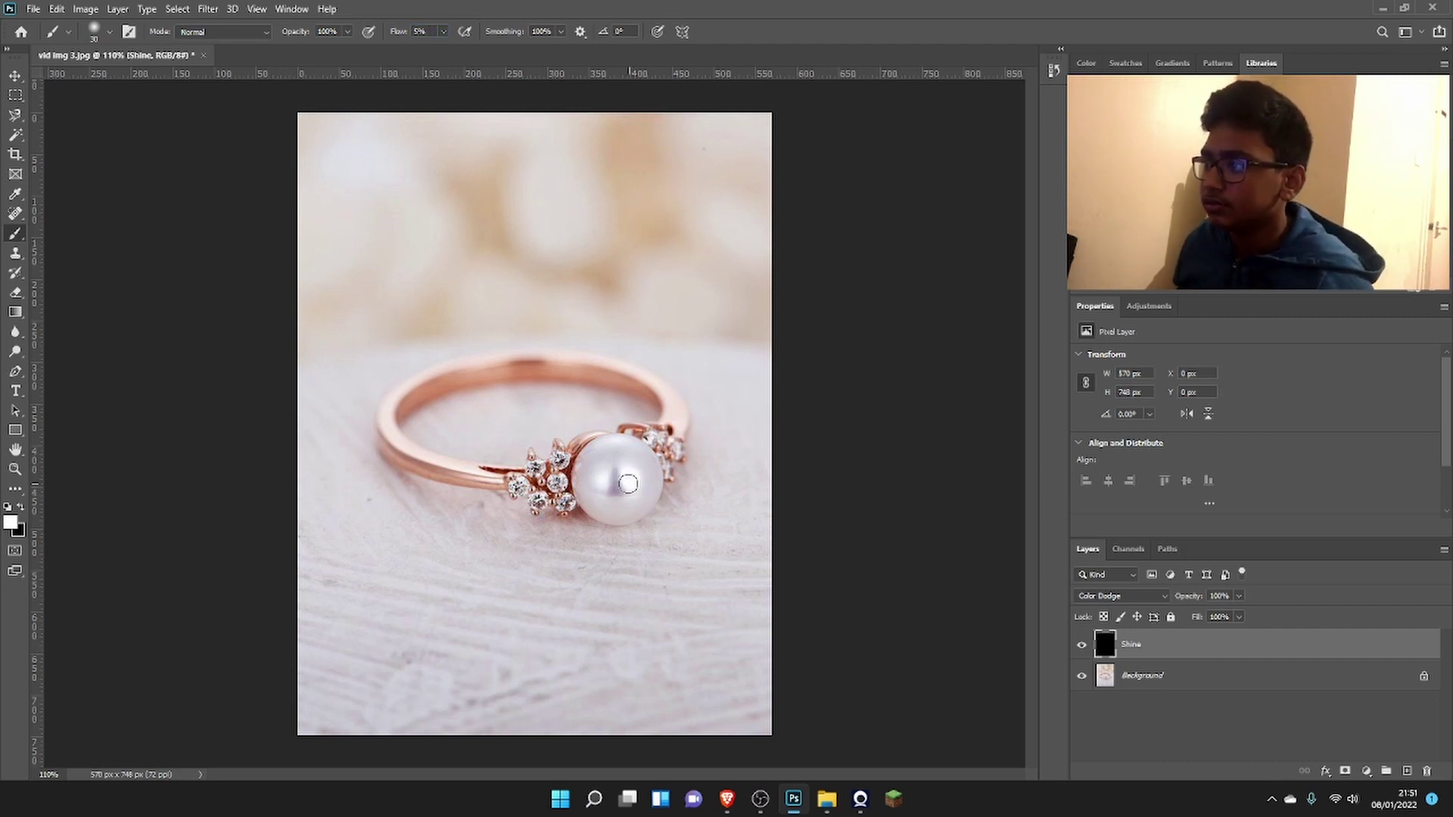
# Paint soft white highlights on the pearl and ring at 5% flow, and compare with the Shine layer hidden
pyautogui.moveTo(606, 472); pyautogui.dragTo(598, 491)
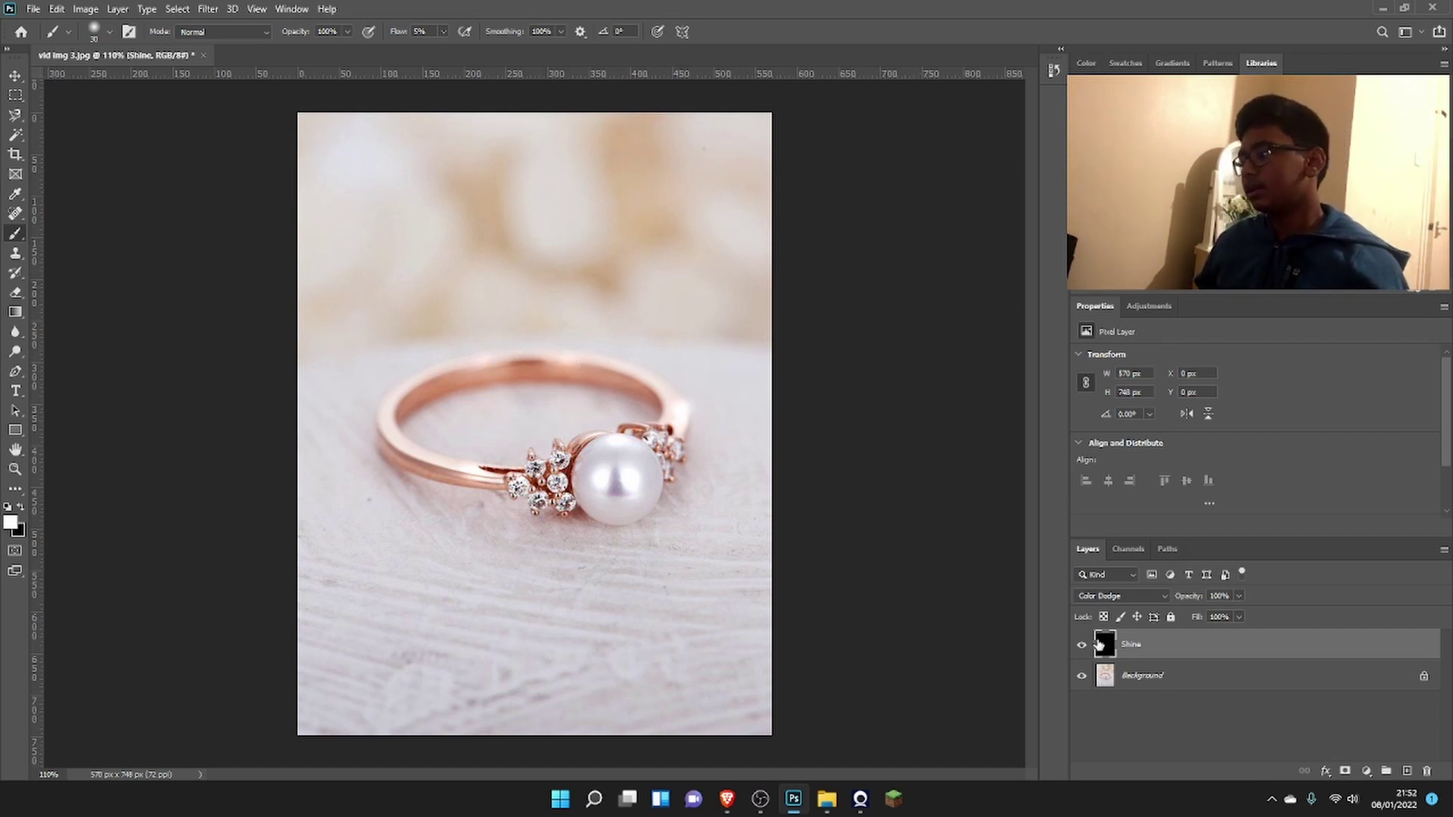
pyautogui.click(1082, 645)
pyautogui.click(1082, 646)
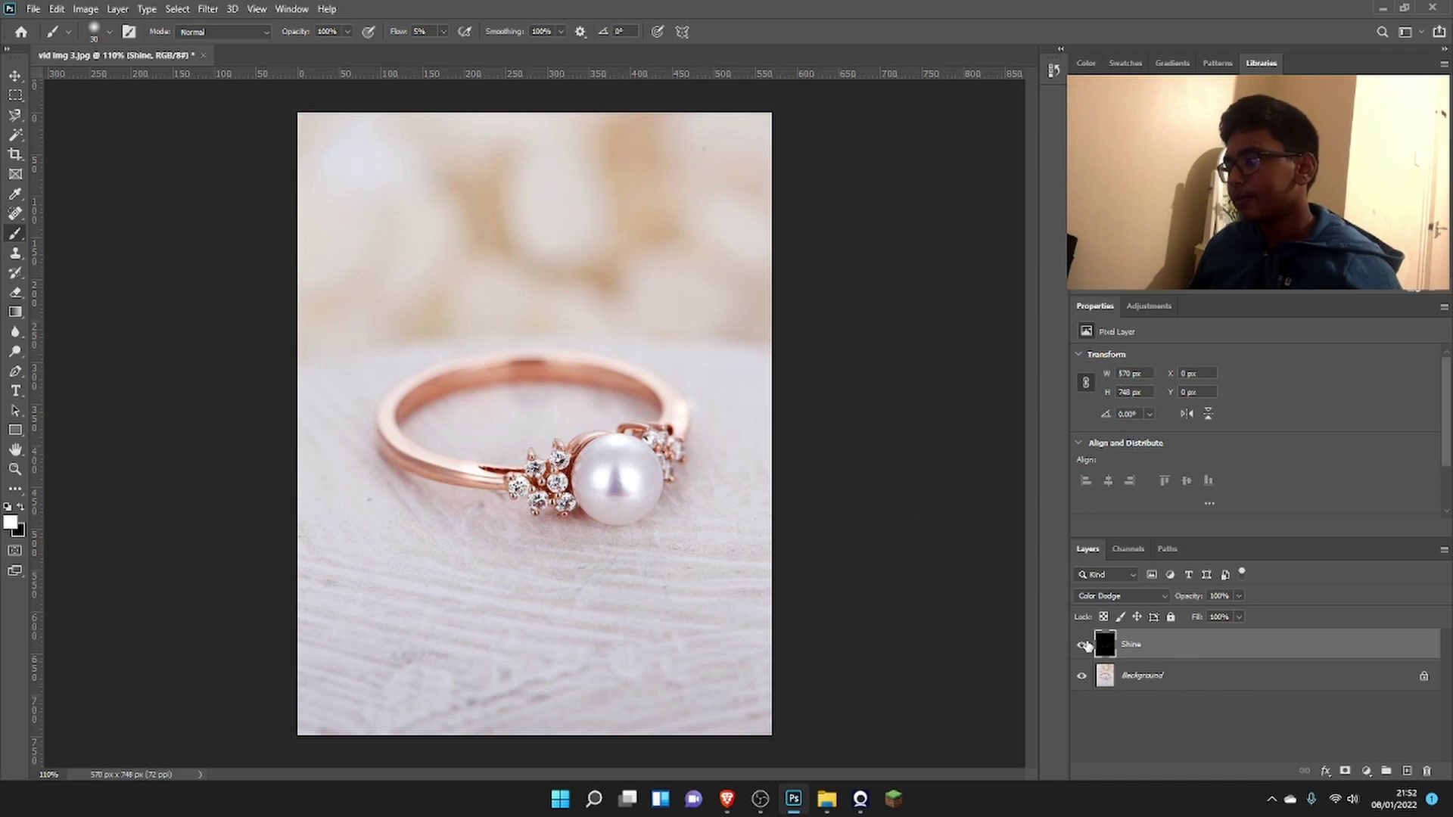
pyautogui.click(1082, 646)
pyautogui.click(1082, 645)
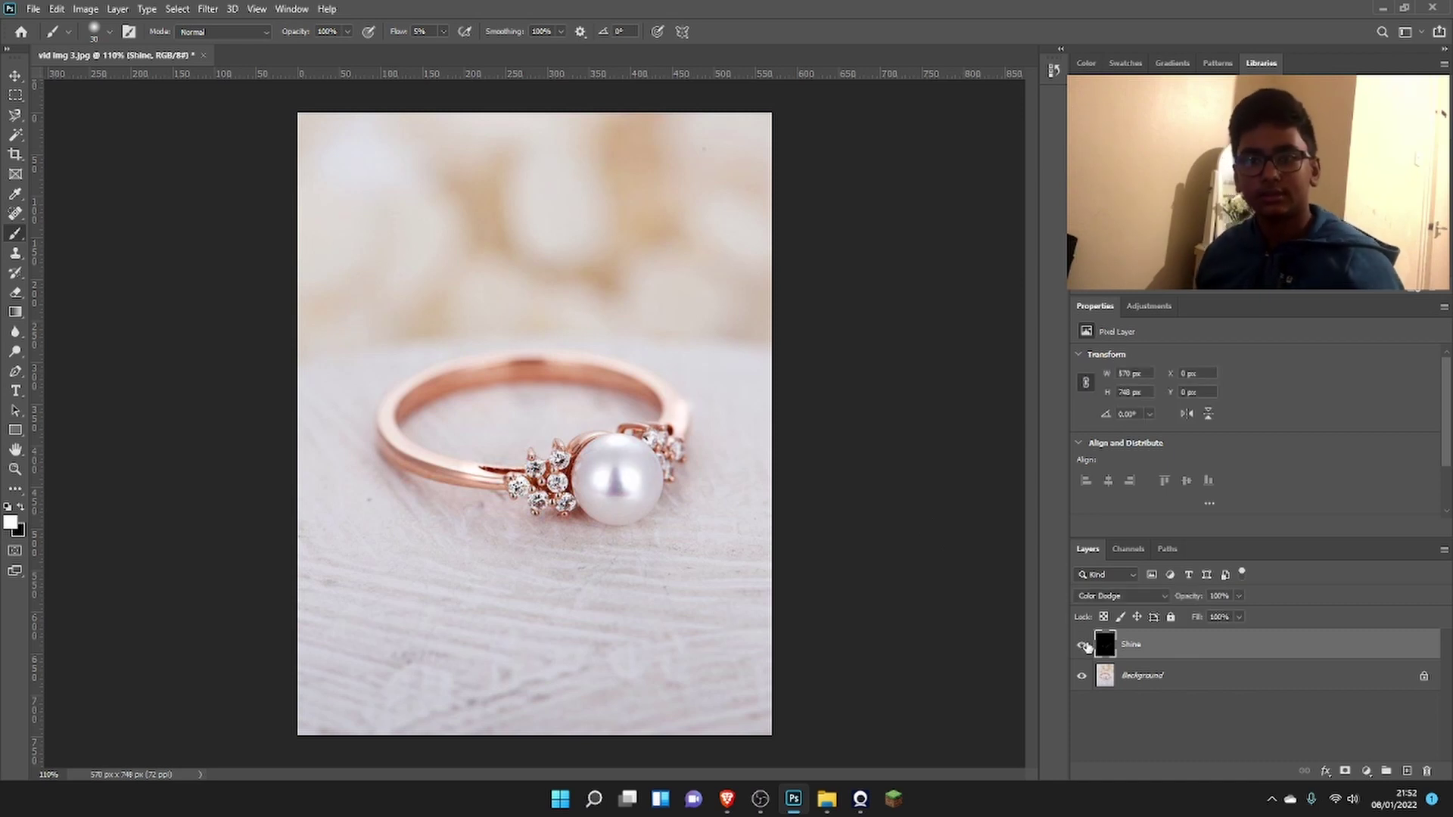